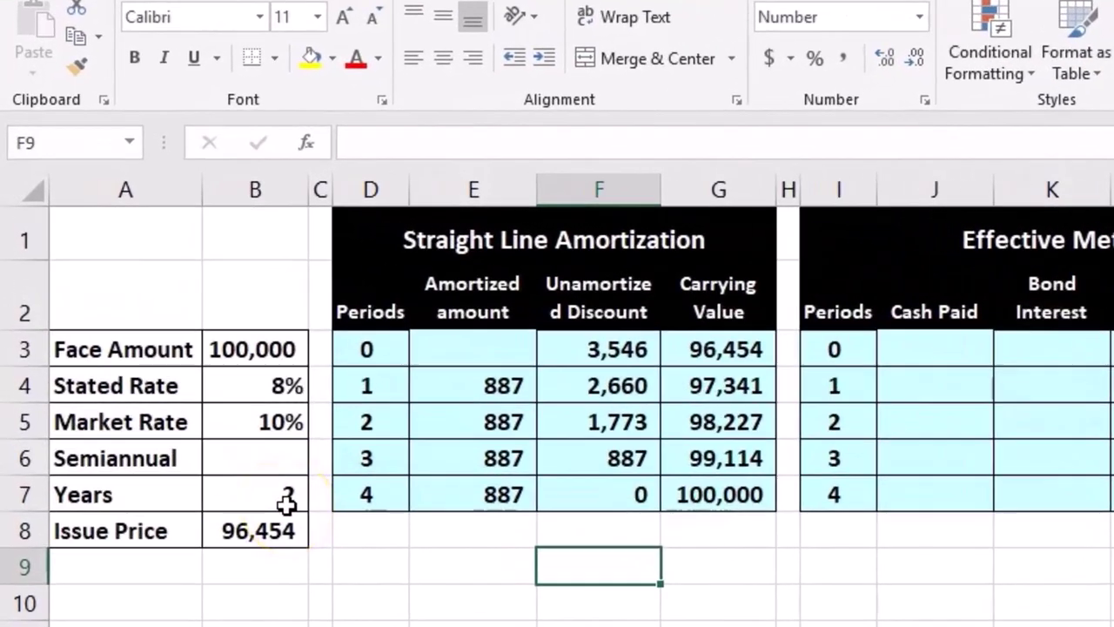
# Look over the empty effective method amortization table, the journal entry area and the trial balance
pyautogui.moveTo(936, 385); pyautogui.dragTo(984, 415)
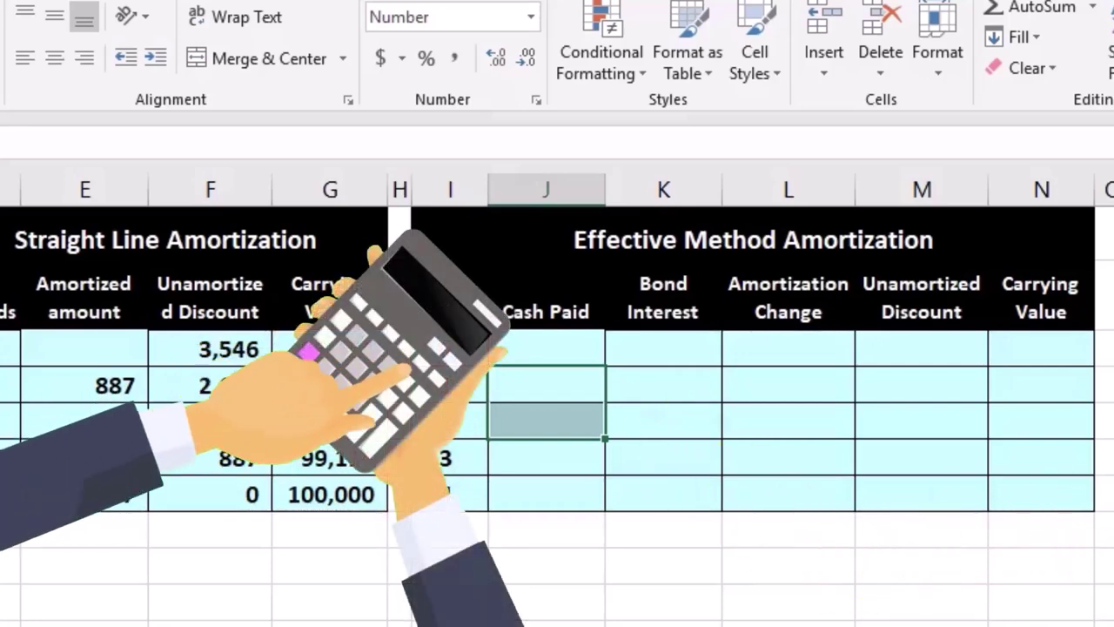
pyautogui.hscroll(5, 557, 401)
pyautogui.hscroll(4, 557, 400)
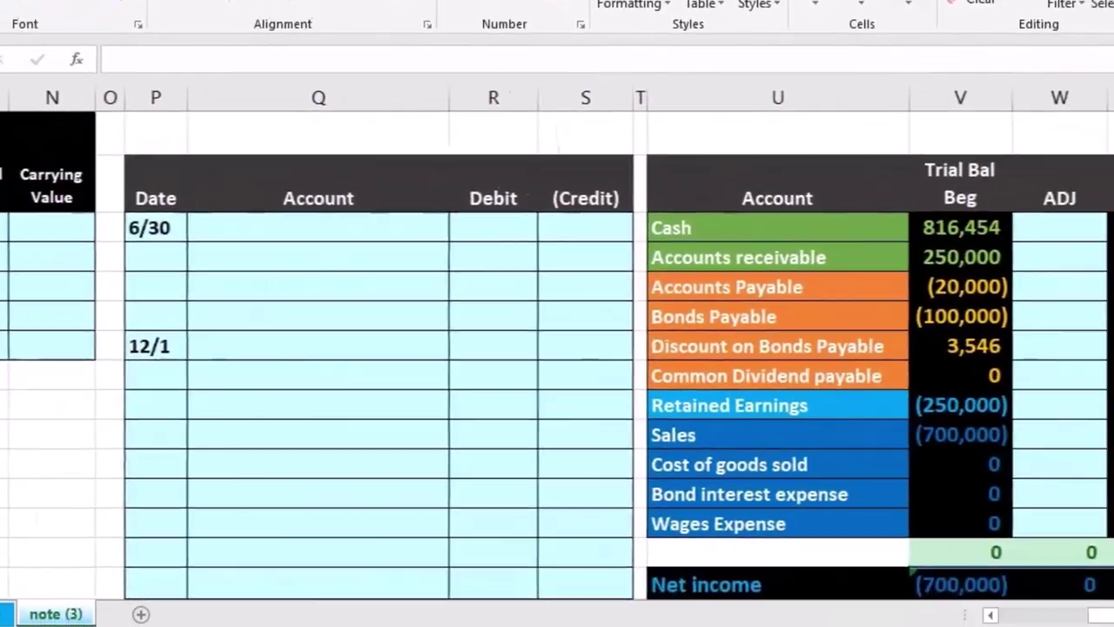
pyautogui.hscroll(2, 557, 401)
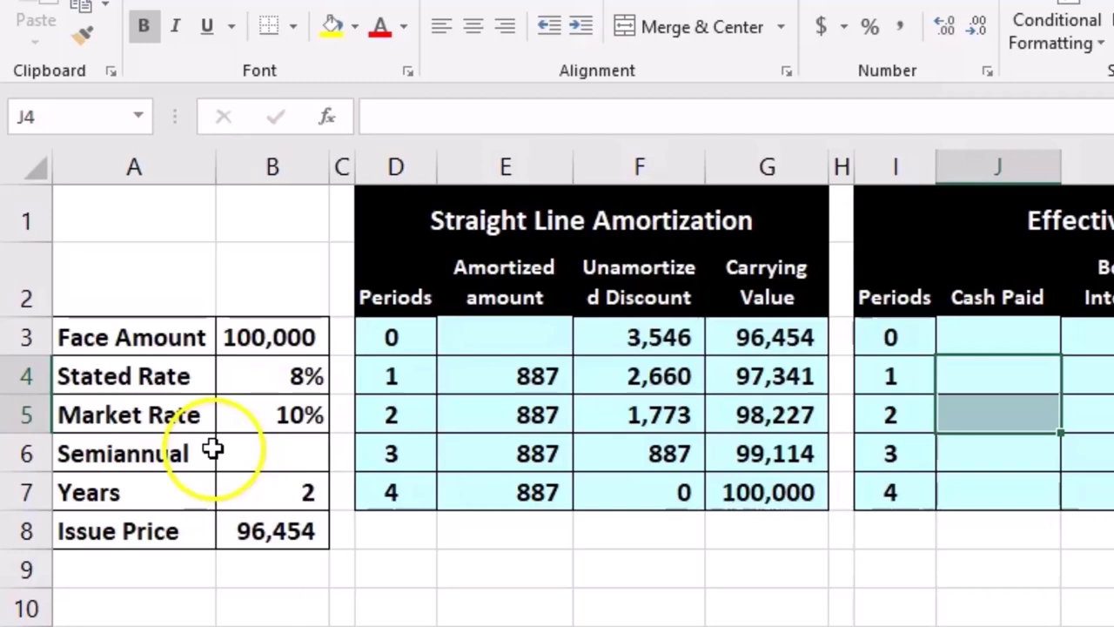
# Review the bond data one item at a time, from face amount through stated rate, market rate, semiannual term and years to issue price
pyautogui.click(281, 337)
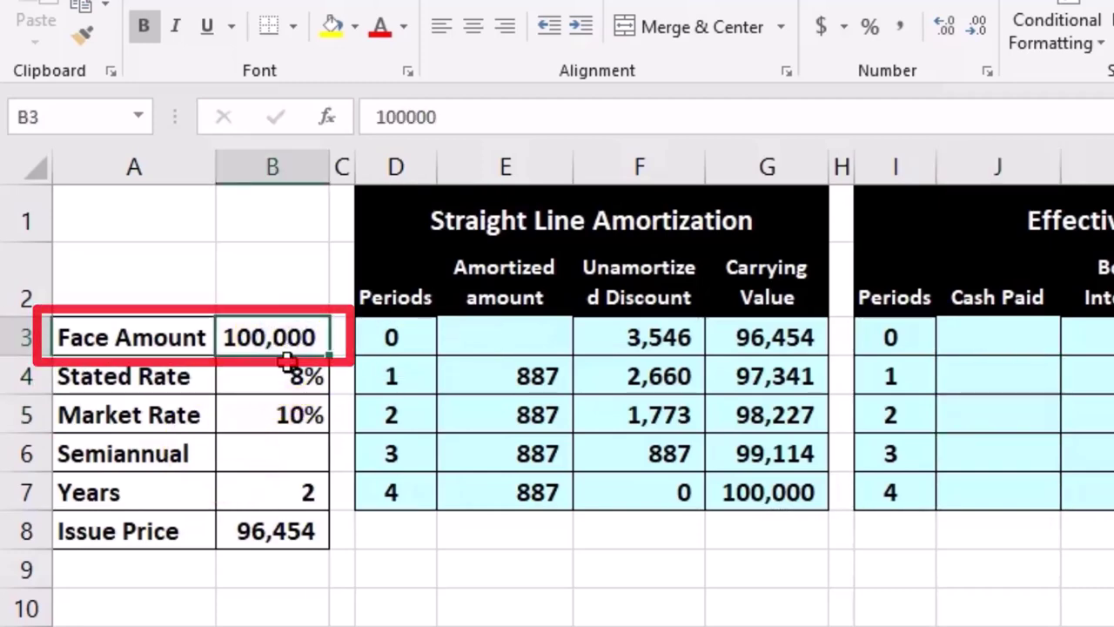
pyautogui.click(265, 376)
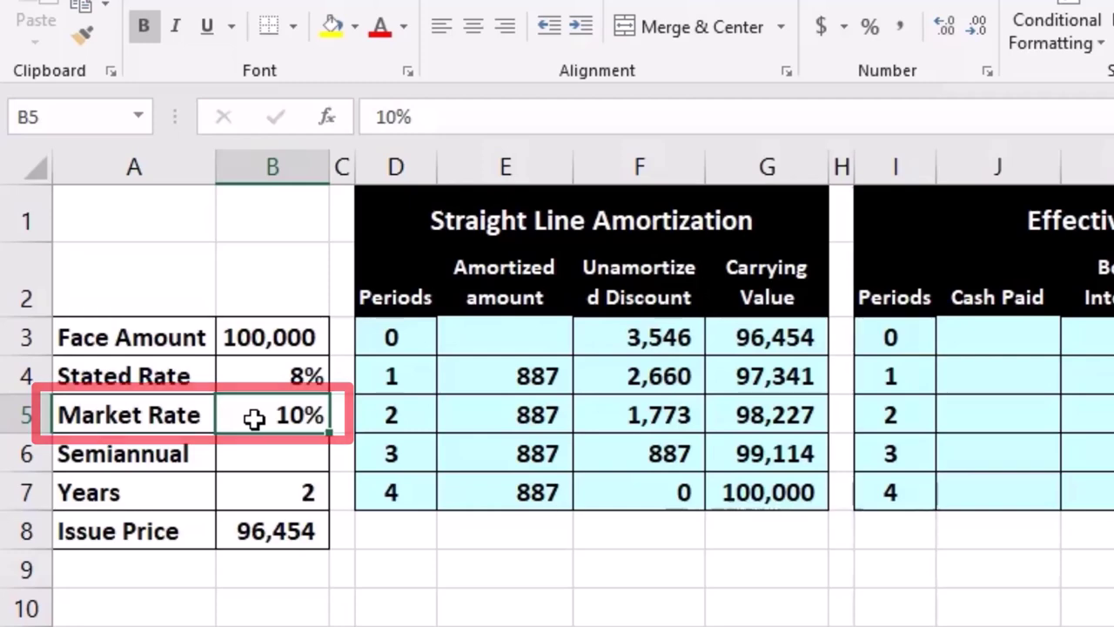
pyautogui.click(171, 461)
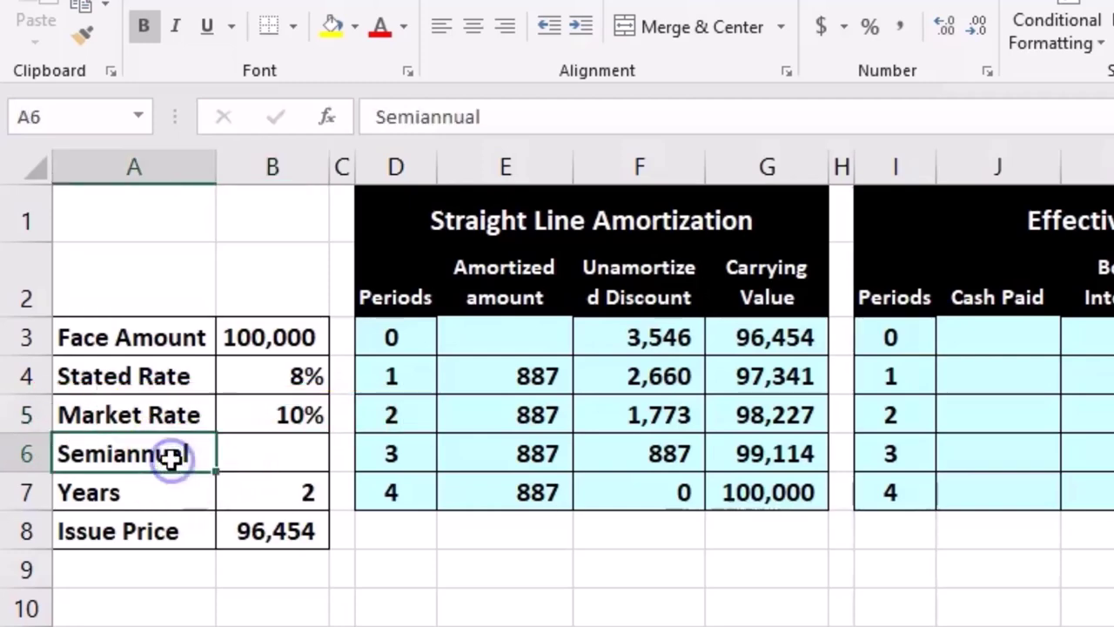
pyautogui.click(170, 474)
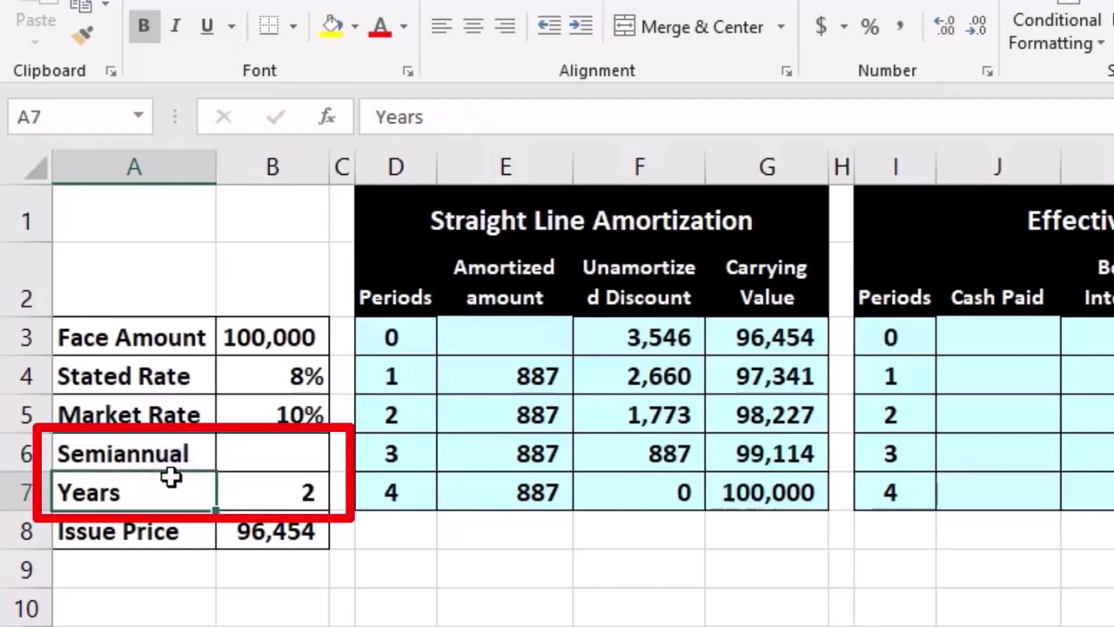
pyautogui.click(180, 454)
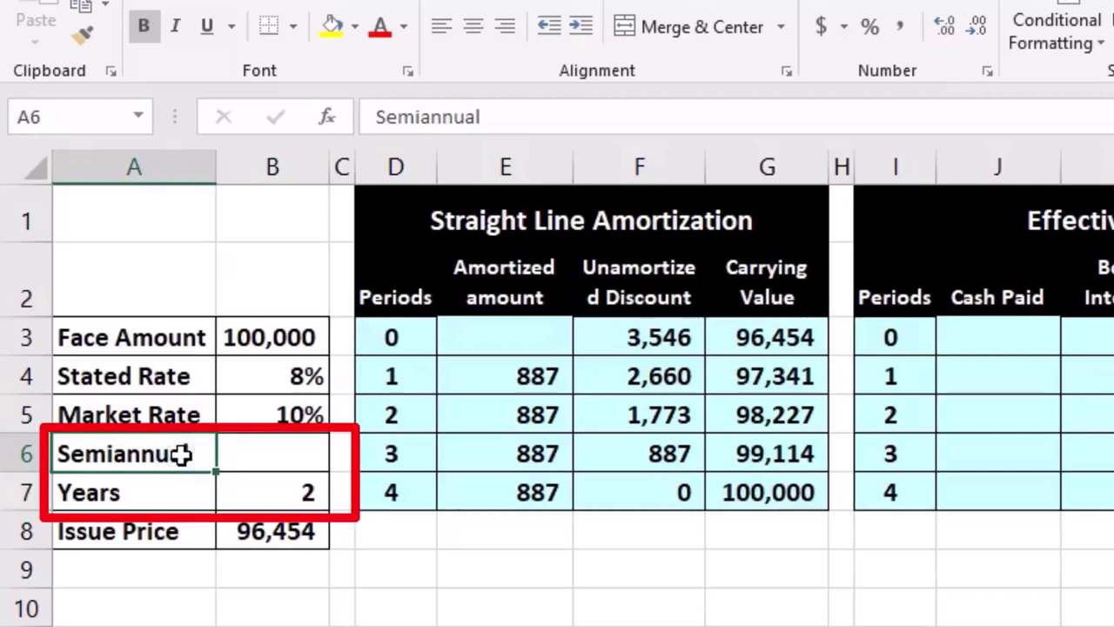
pyautogui.click(197, 523)
pyautogui.click(249, 533)
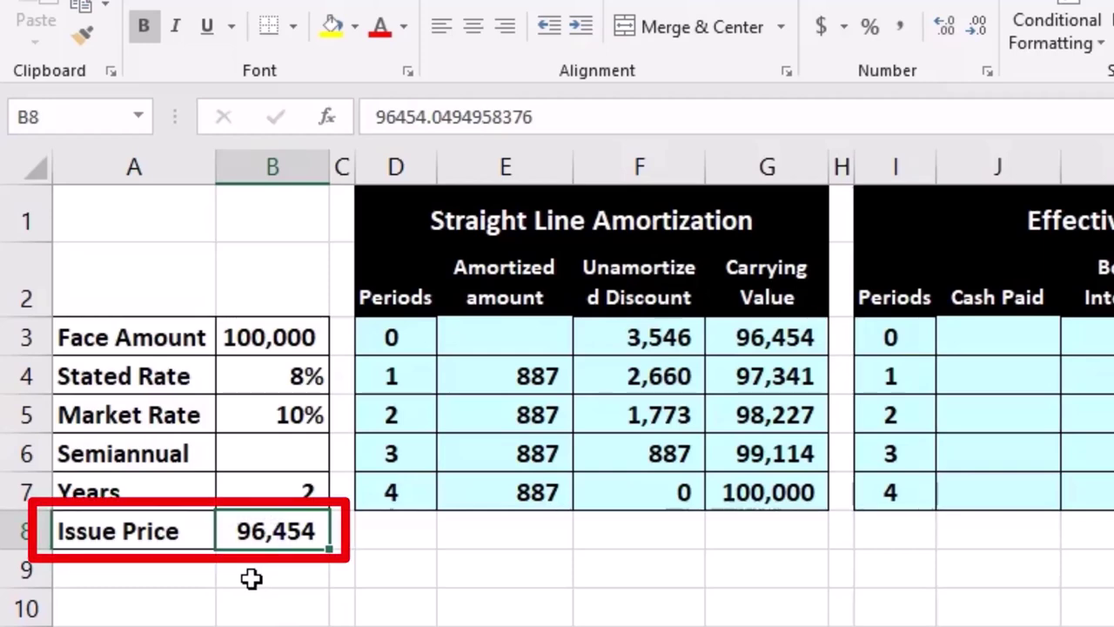
# Compare the bond's face amount with its issue price, and its stated rate with the market rate
pyautogui.press('Up')
pyautogui.press('Up')
pyautogui.press('Up')
pyautogui.click(288, 342)
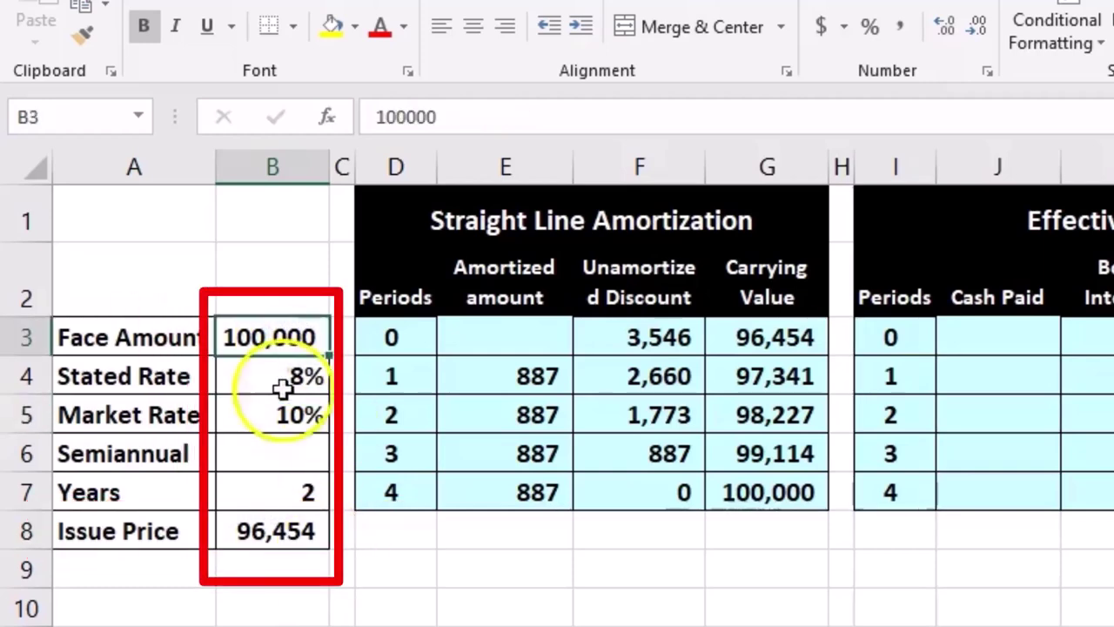
pyautogui.click(279, 534)
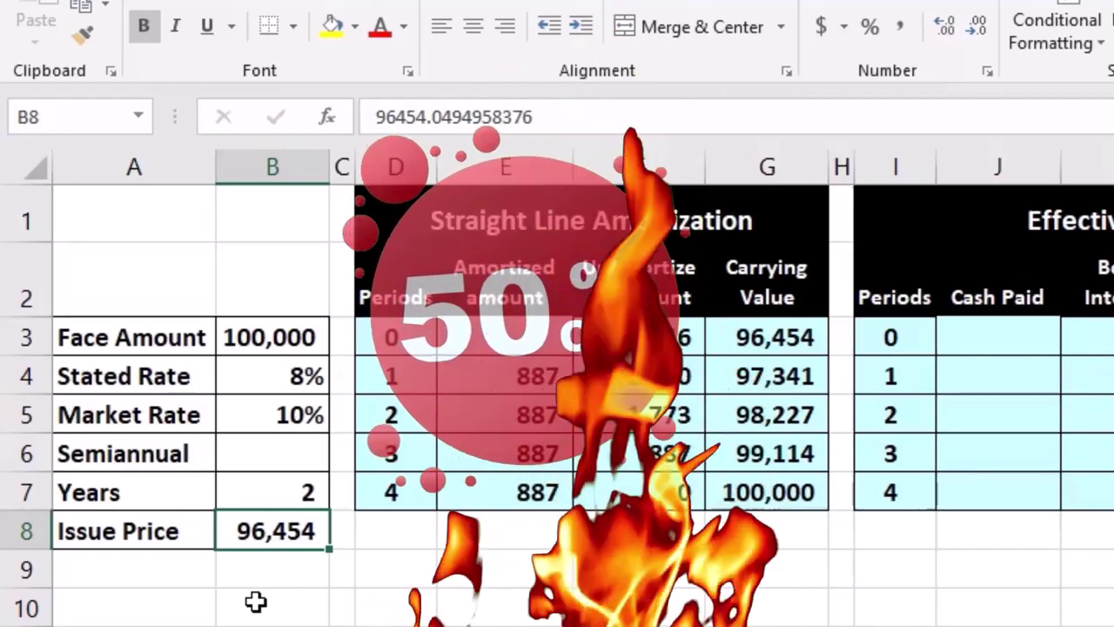
pyautogui.click(255, 376)
pyautogui.click(251, 407)
pyautogui.click(373, 535)
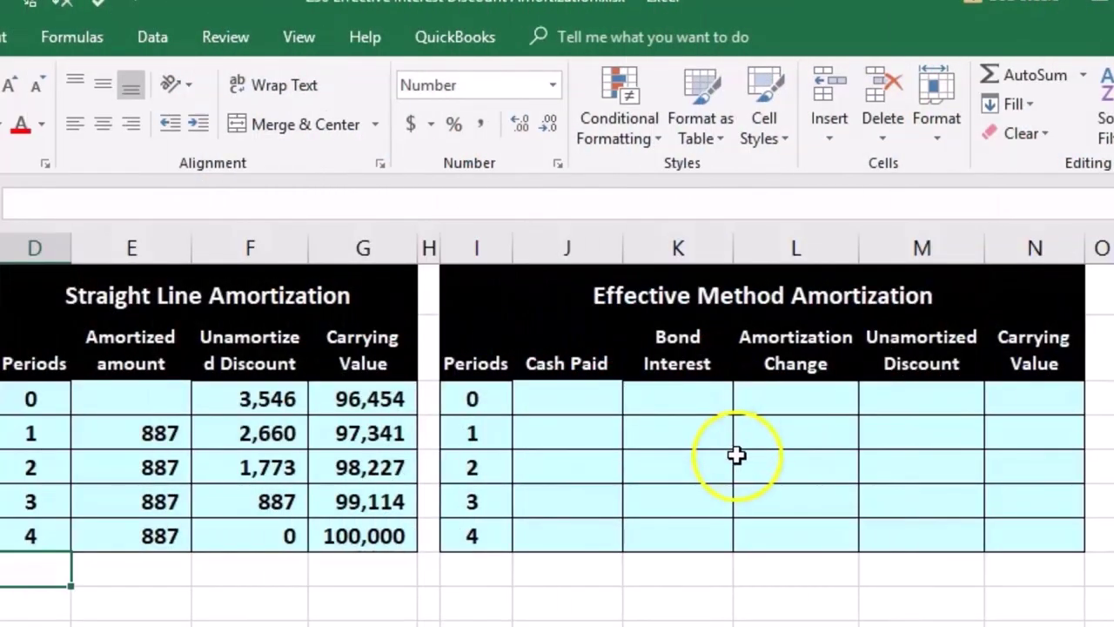
# Check the combined beginning balance of Bonds Payable and Discount on Bonds Payable by selecting V6:V7 in the trial balance
pyautogui.click(737, 454)
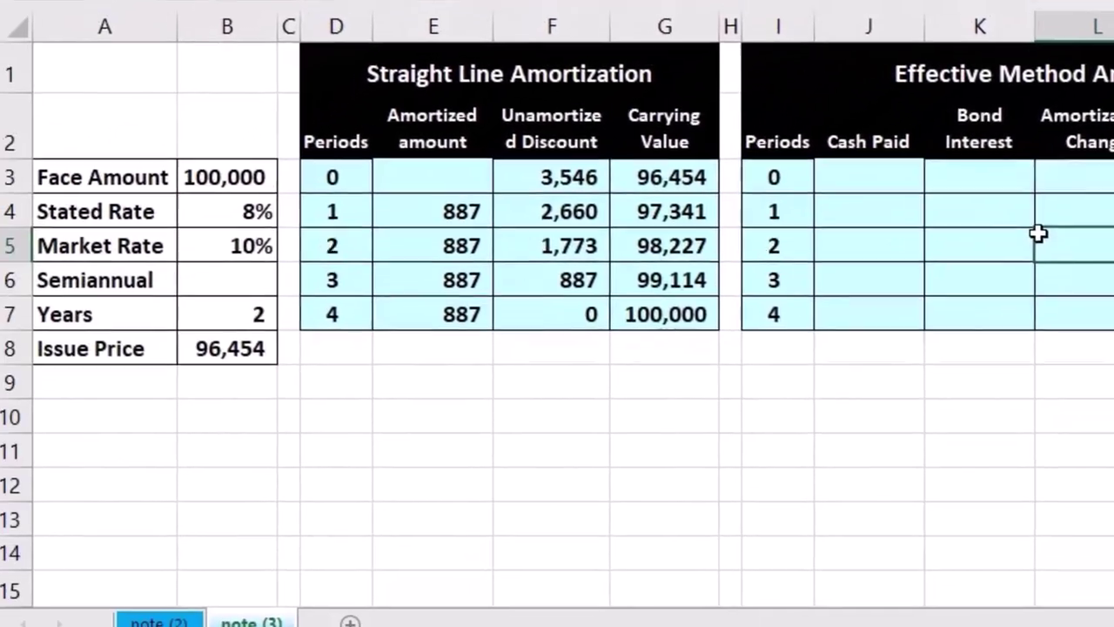
pyautogui.hscroll(5, 1052, 224)
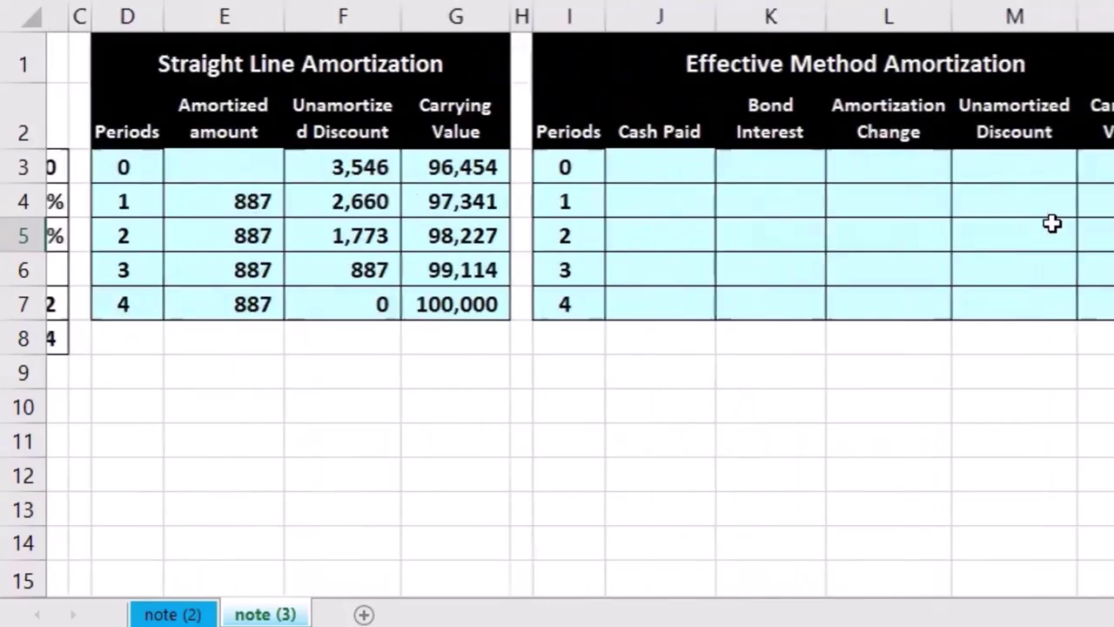
pyautogui.press('Right')
pyautogui.press('Right')
pyautogui.press('Right')
pyautogui.press('Right')
pyautogui.press('Right')
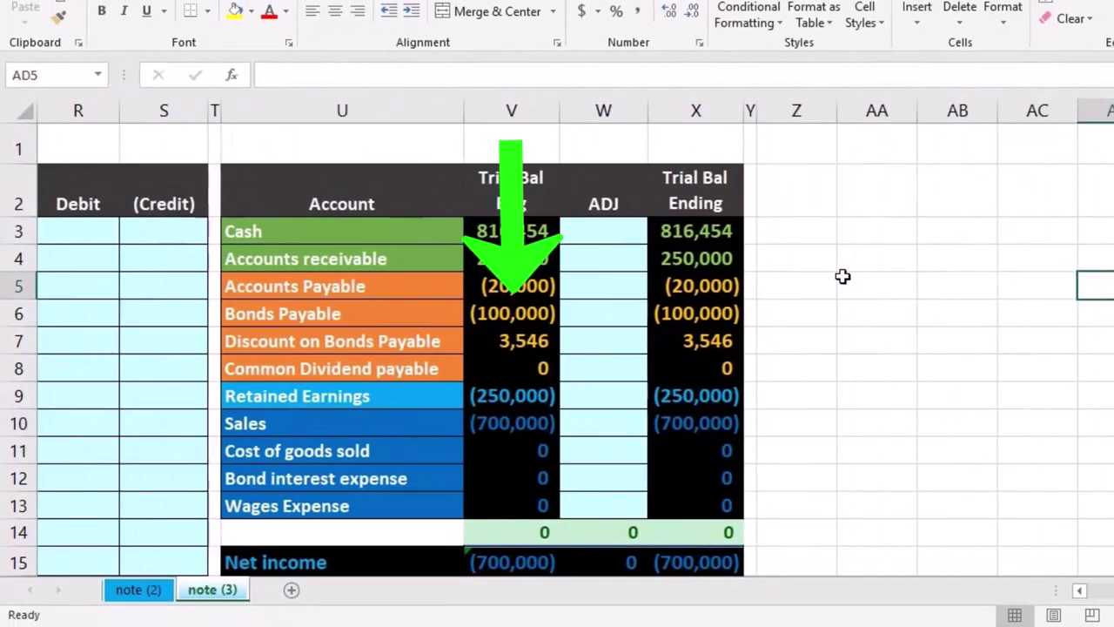
pyautogui.click(531, 319)
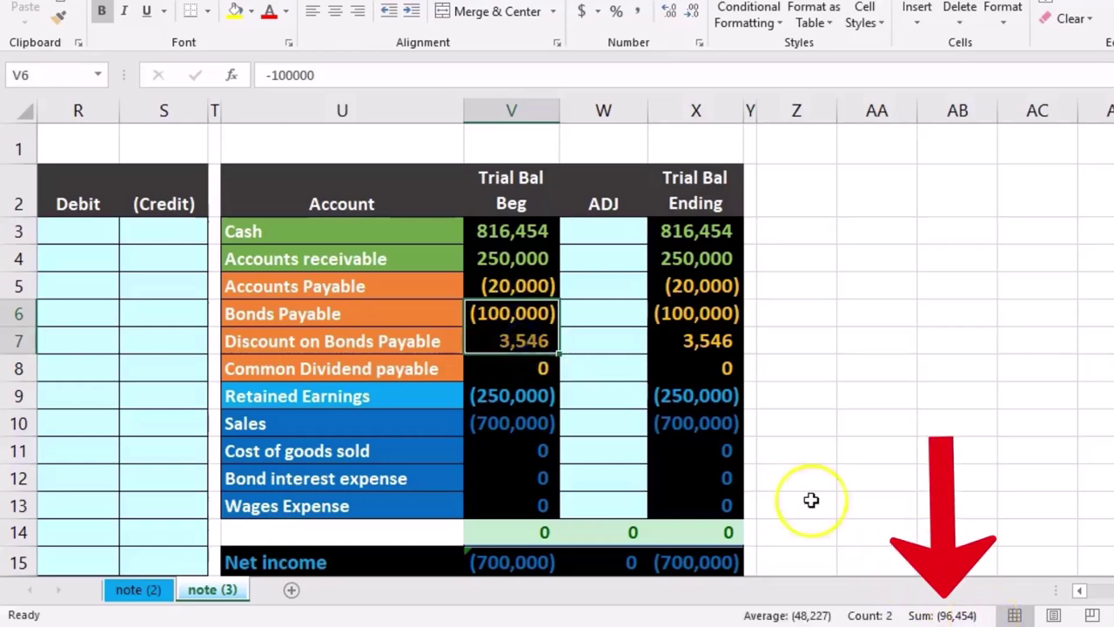
pyautogui.click(512, 347)
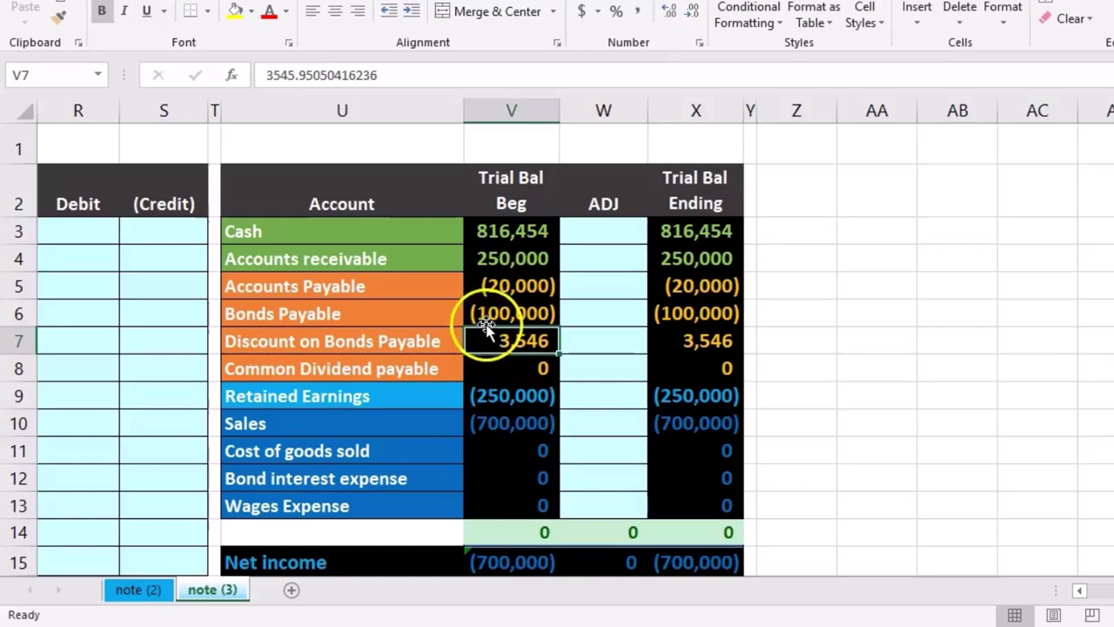
pyautogui.moveTo(482, 316); pyautogui.dragTo(481, 335)
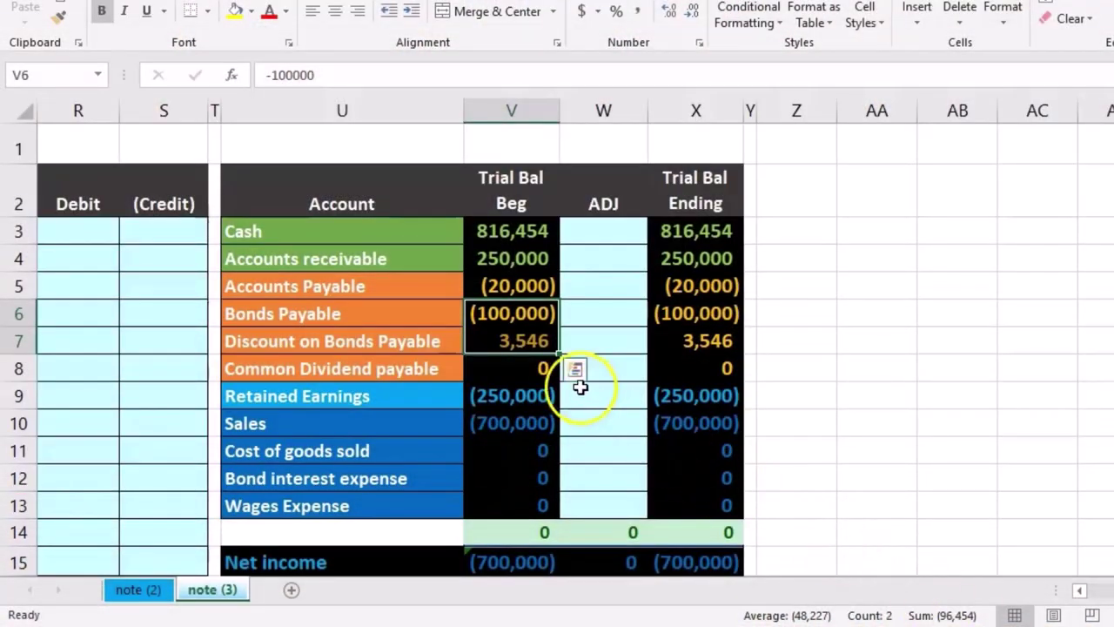
pyautogui.click(522, 344)
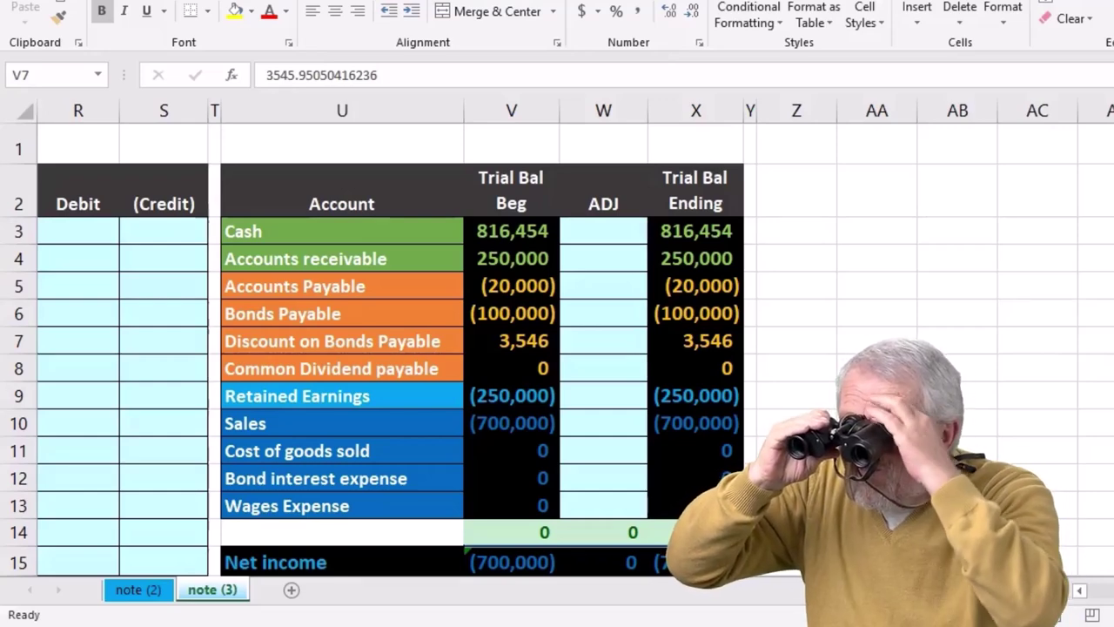
pyautogui.click(604, 439)
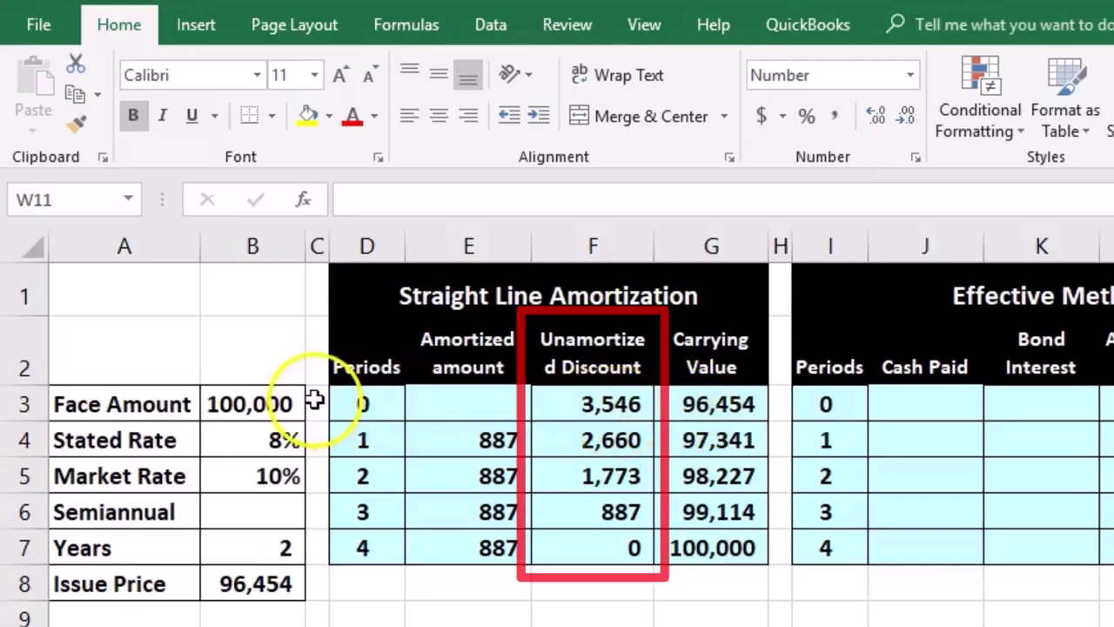
# Inspect the period 0 carrying value and unamortized discount formulas in G3 and F3 of the straight line table
pyautogui.doubleClick(687, 399)
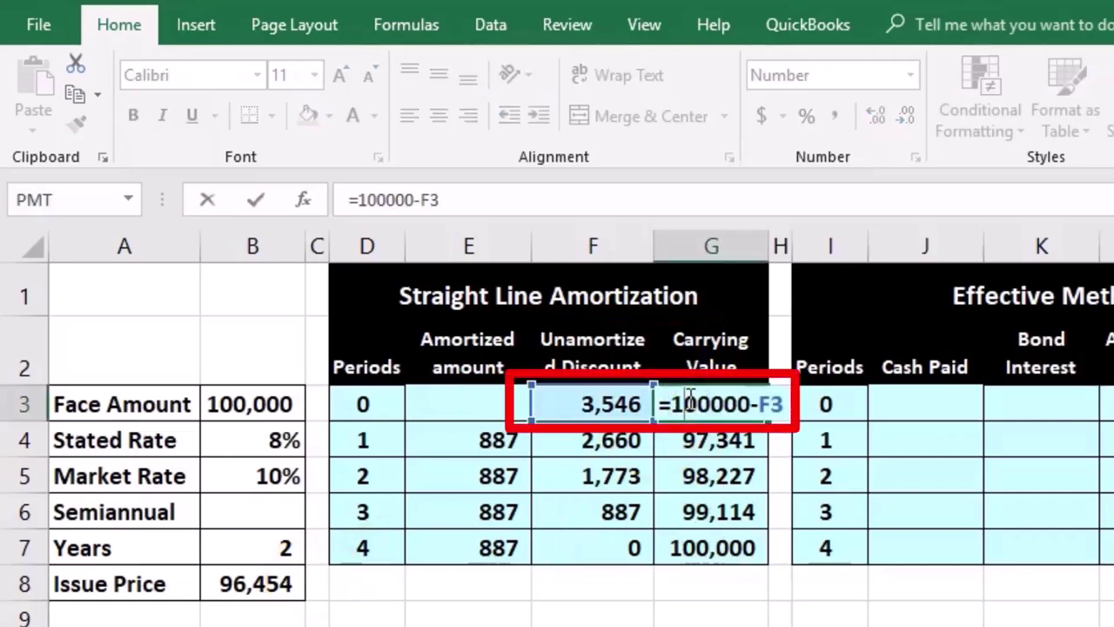
pyautogui.press('Return')
pyautogui.click(624, 402)
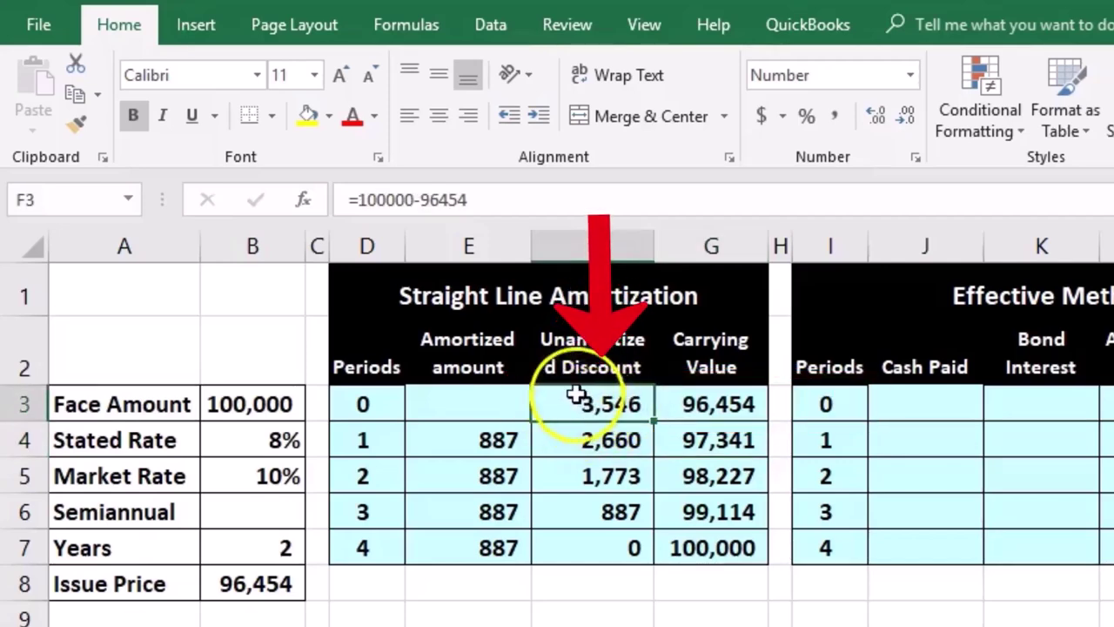
# Inspect the period 1 formulas for amortized amount, unamortized discount and carrying value in E4, F4 and G4
pyautogui.click(484, 433)
pyautogui.write('=F3/4')
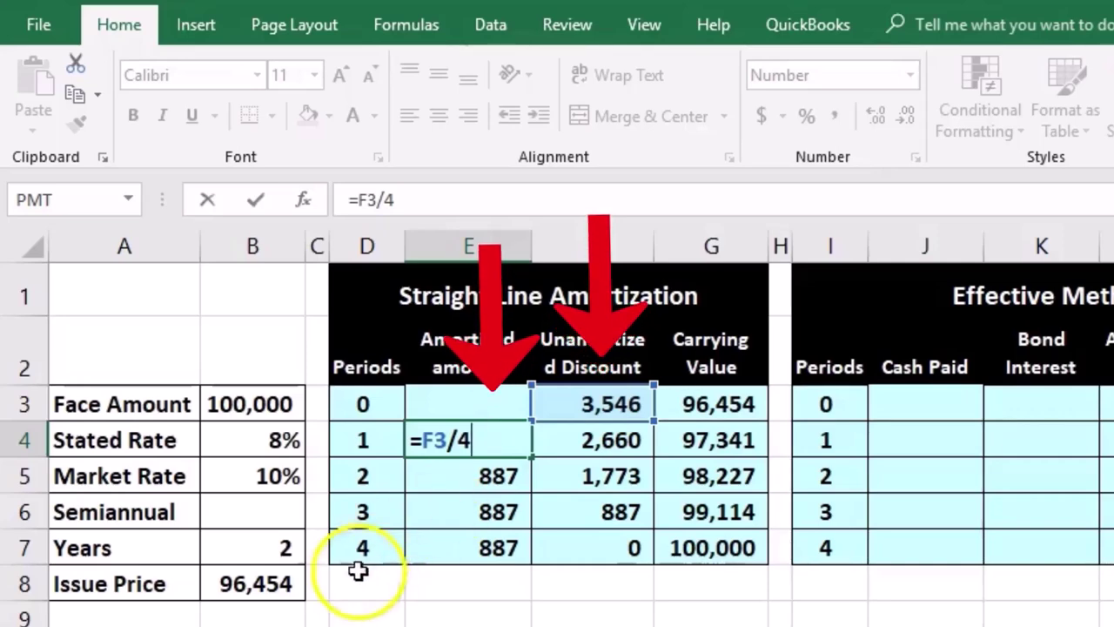
pyautogui.press('Return')
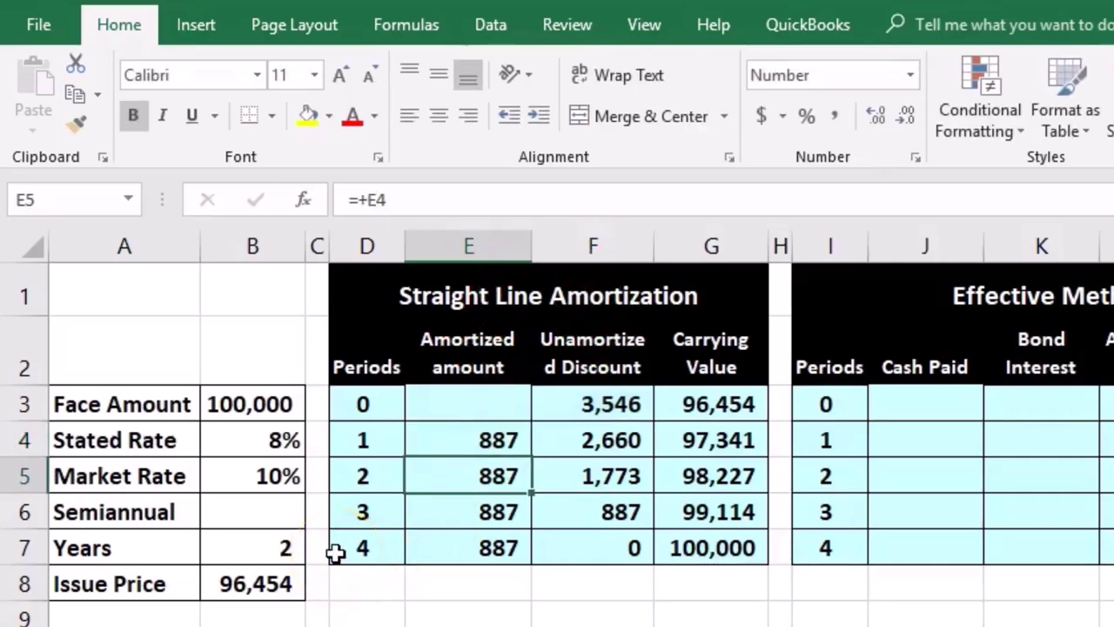
pyautogui.click(428, 435)
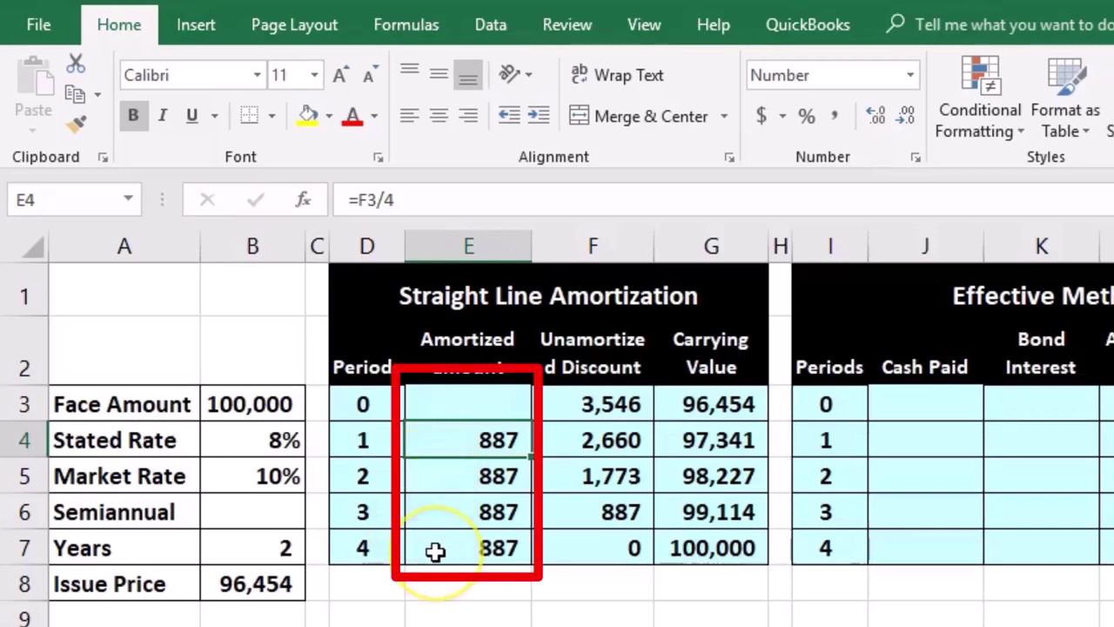
pyautogui.doubleClick(569, 438)
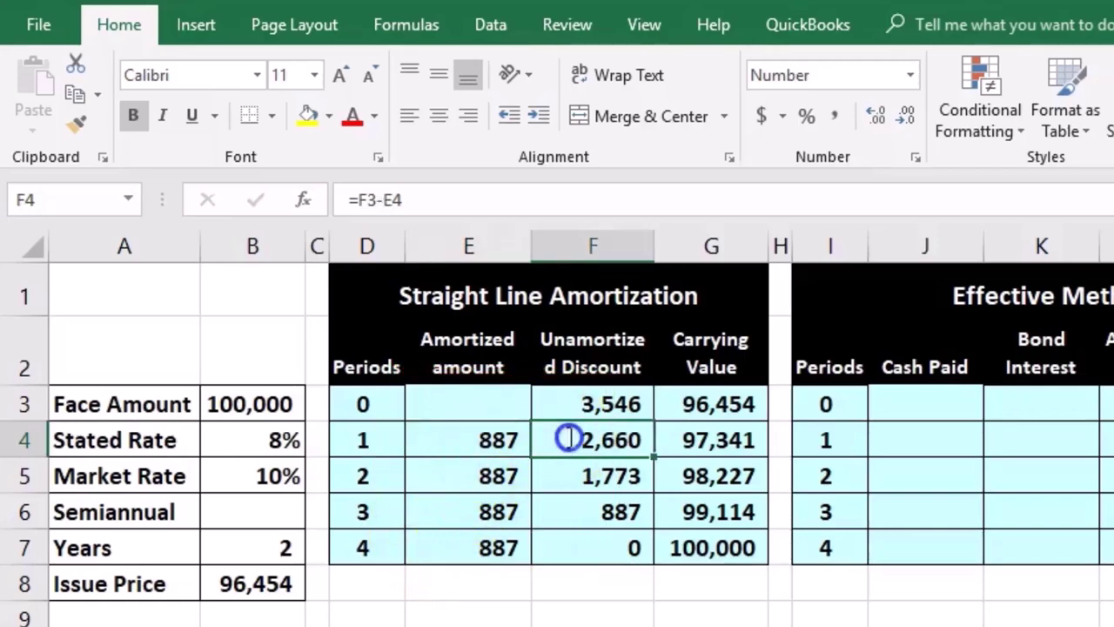
pyautogui.press('Return')
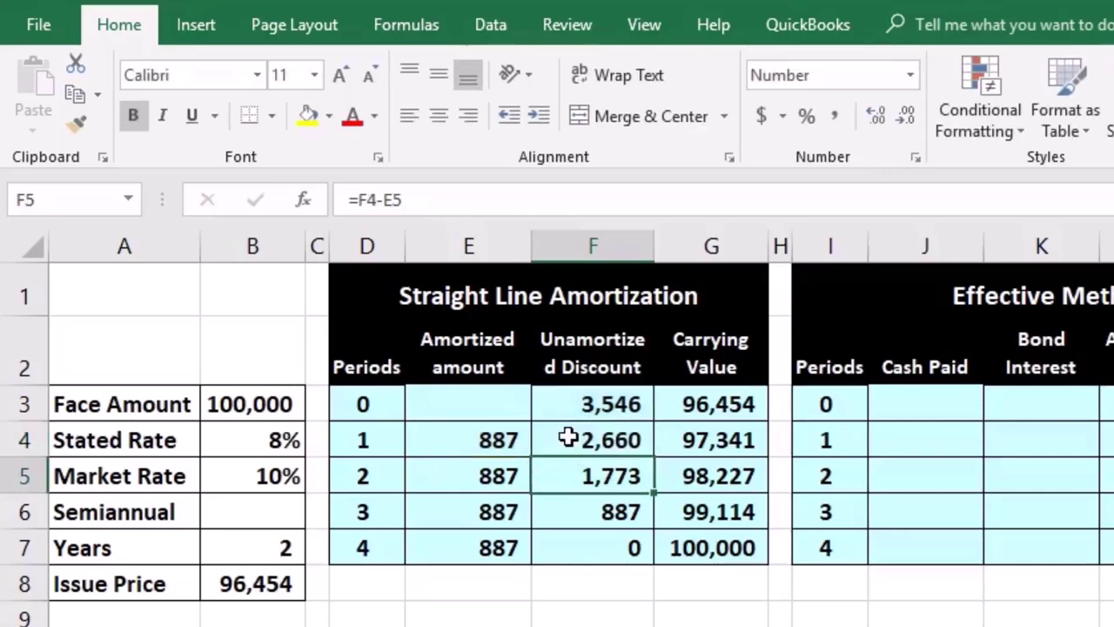
pyautogui.click(675, 435)
pyautogui.doubleClick(674, 435)
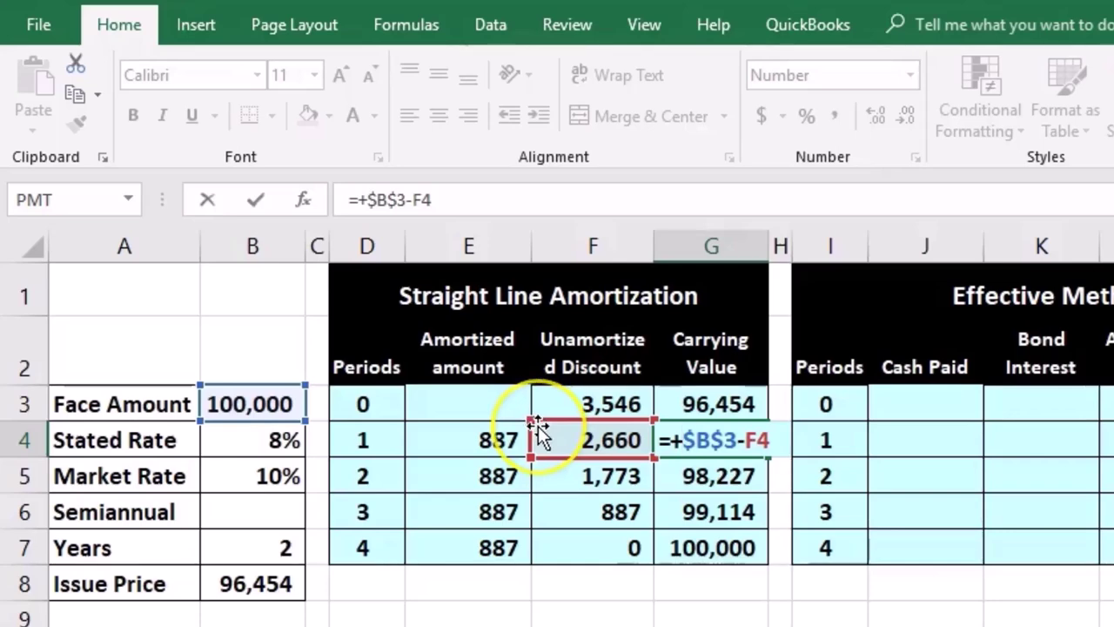
pyautogui.press('Return')
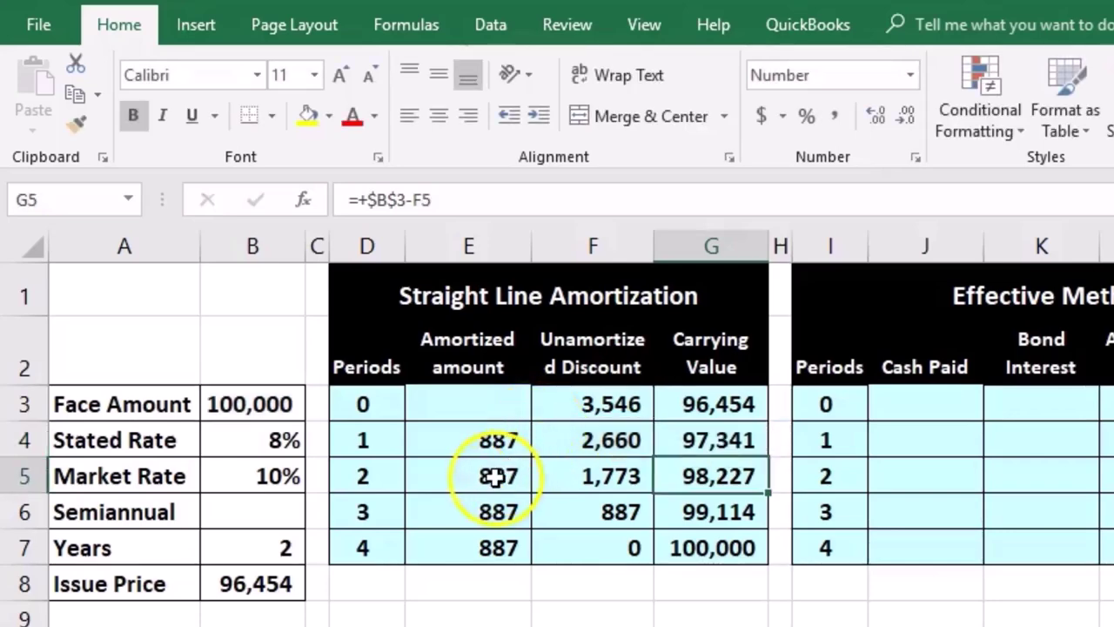
# Inspect the period 2 formulas for amortized amount, unamortized discount and carrying value in E5, F5 and G5
pyautogui.click(495, 476)
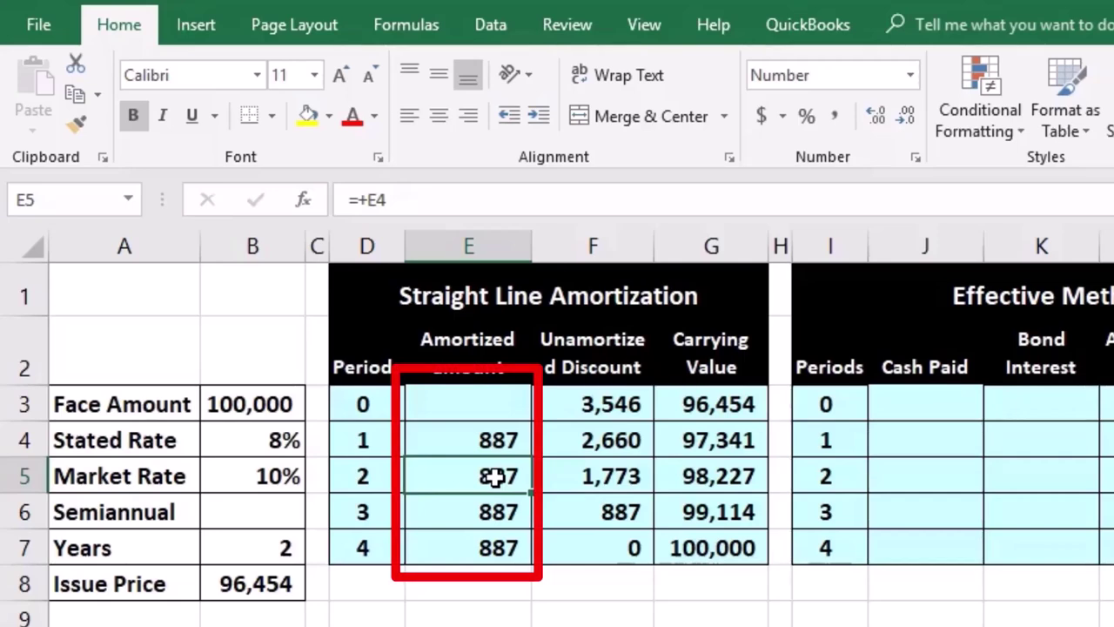
pyautogui.click(494, 476)
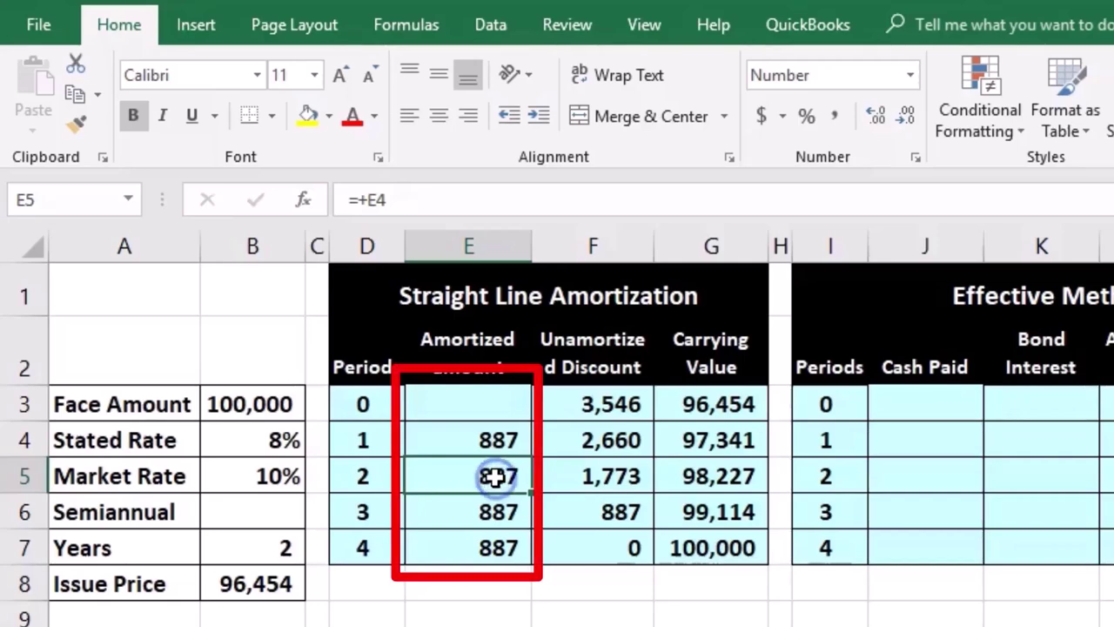
pyautogui.click(593, 473)
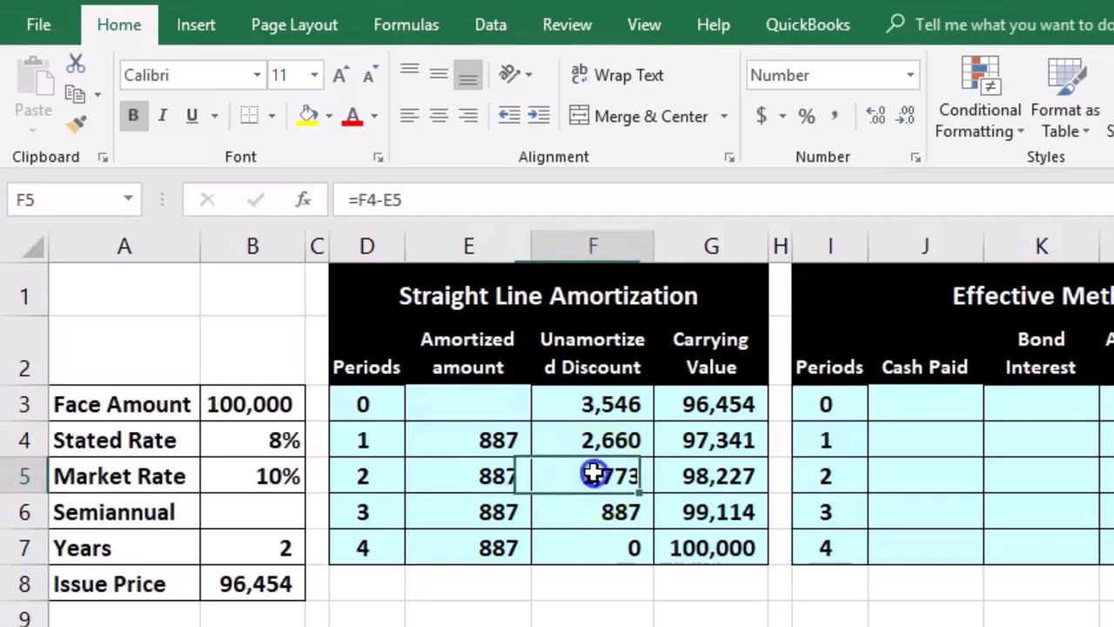
pyautogui.doubleClick(593, 474)
pyautogui.press('Return')
pyautogui.click(593, 472)
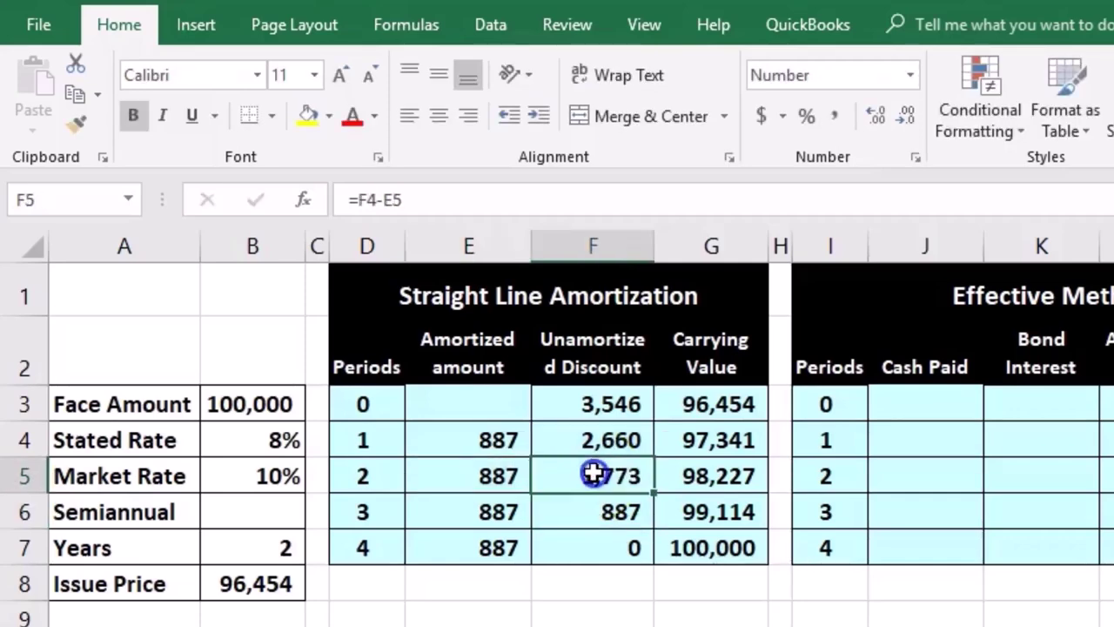
pyautogui.click(715, 472)
pyautogui.doubleClick(717, 475)
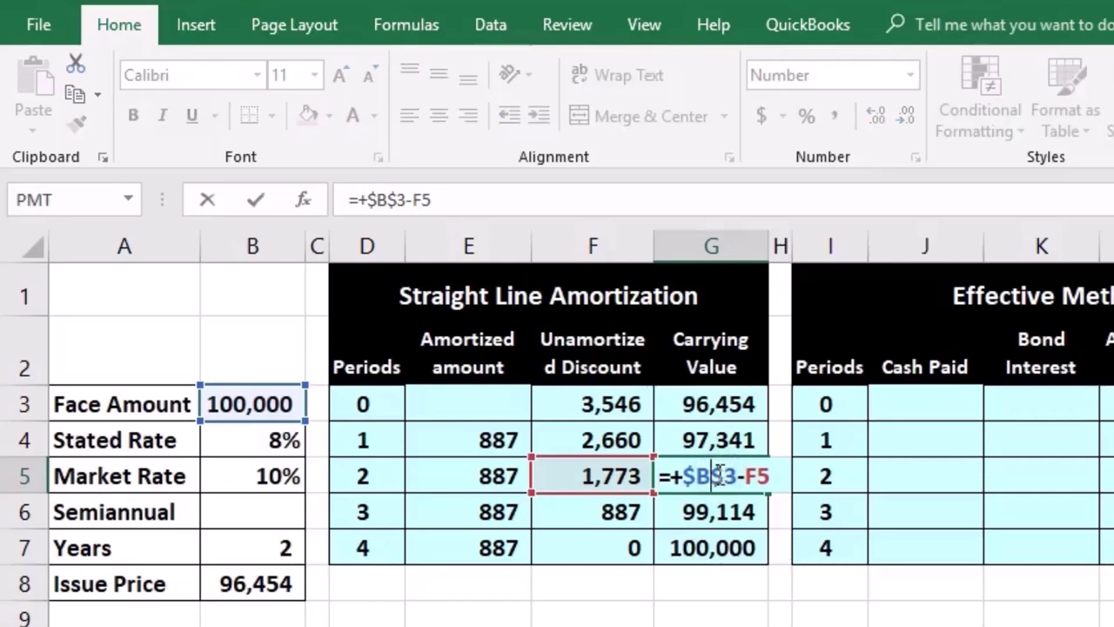
pyautogui.press('Return')
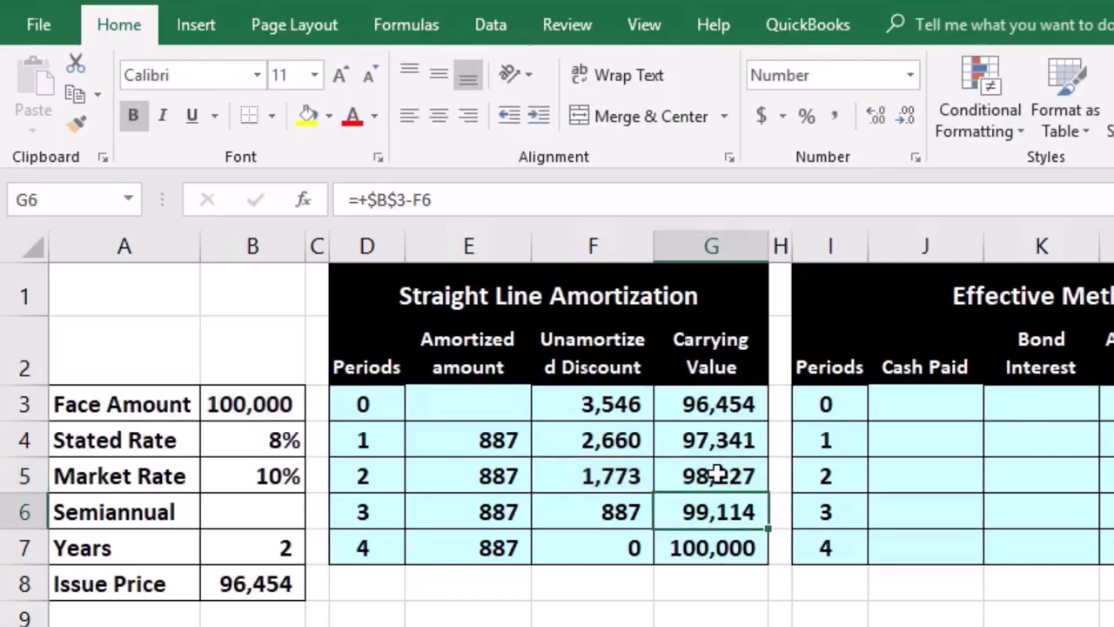
# Inspect the period 2 carrying value formula in G5 and the period 4 unamortized discount and carrying value formulas in F7 and G7
pyautogui.click(687, 481)
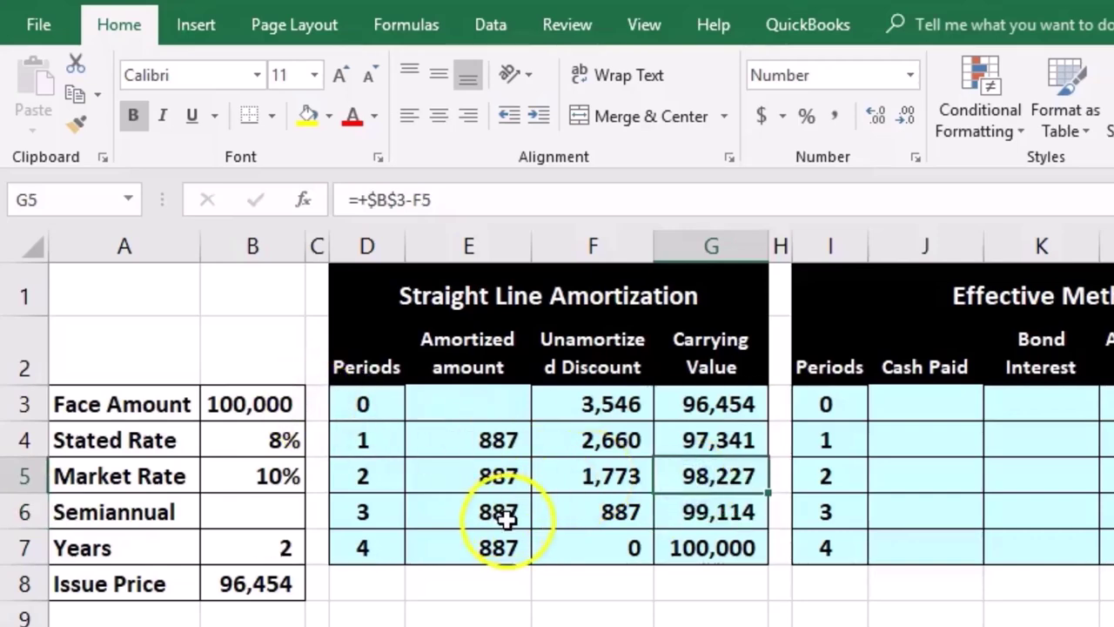
pyautogui.click(592, 550)
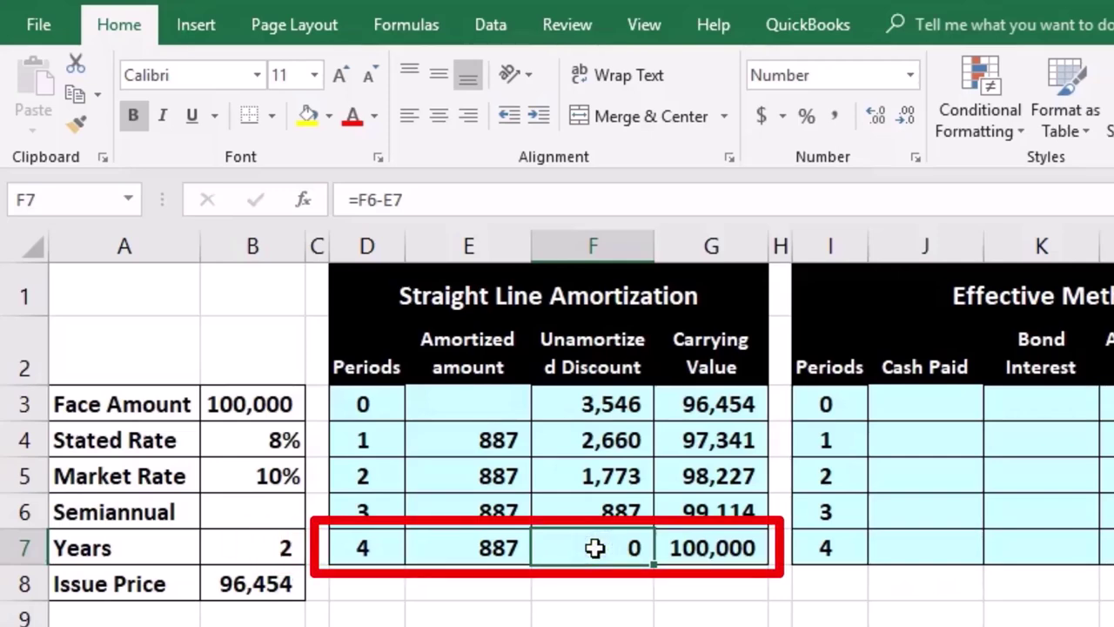
pyautogui.click(686, 558)
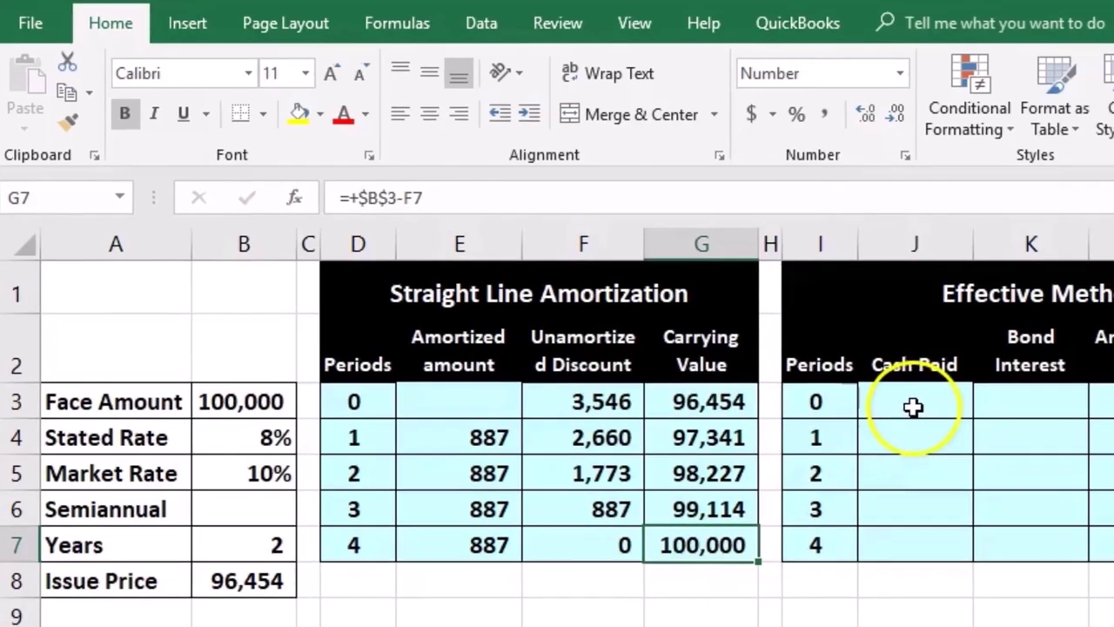
# Calculate the period 0 unamortized discount in M3 of the effective method table as face amount minus issue price, =B3-B8
pyautogui.click(915, 409)
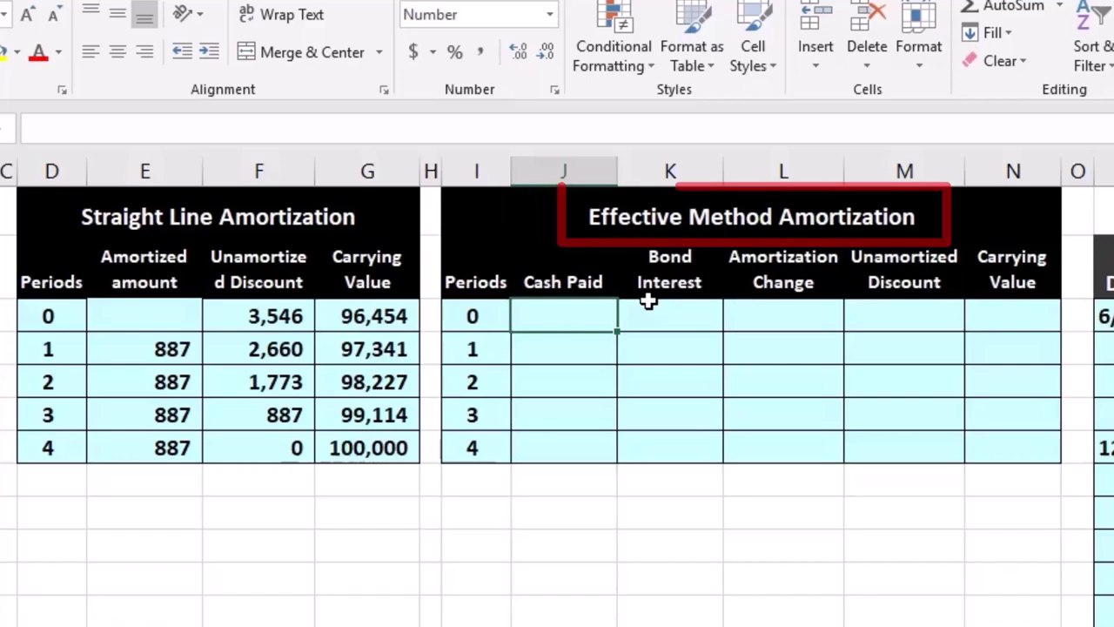
pyautogui.click(995, 323)
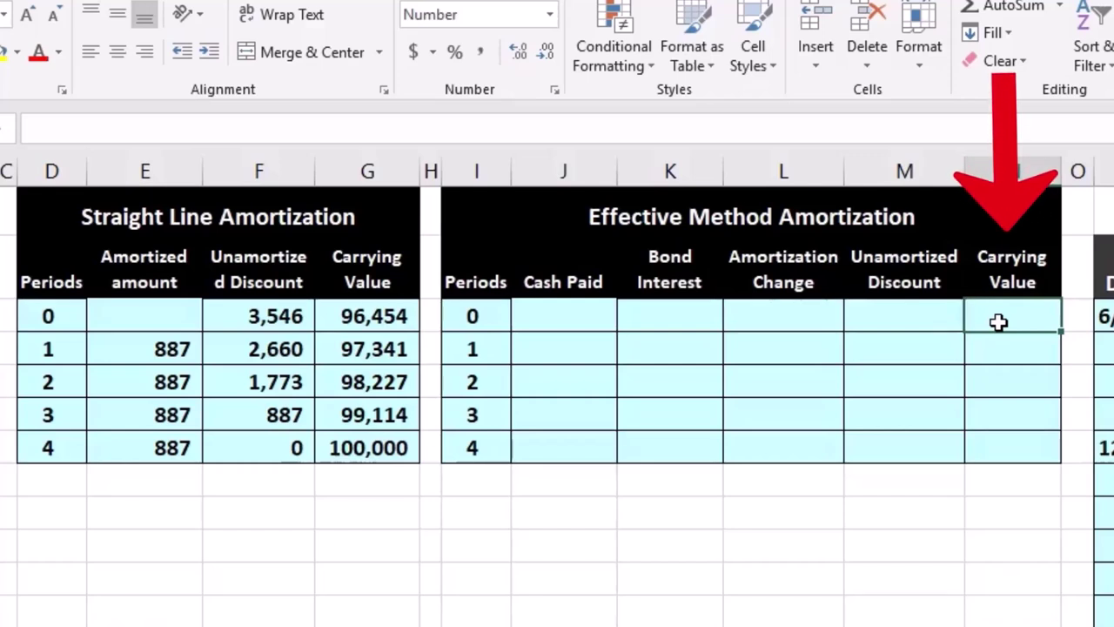
pyautogui.click(900, 316)
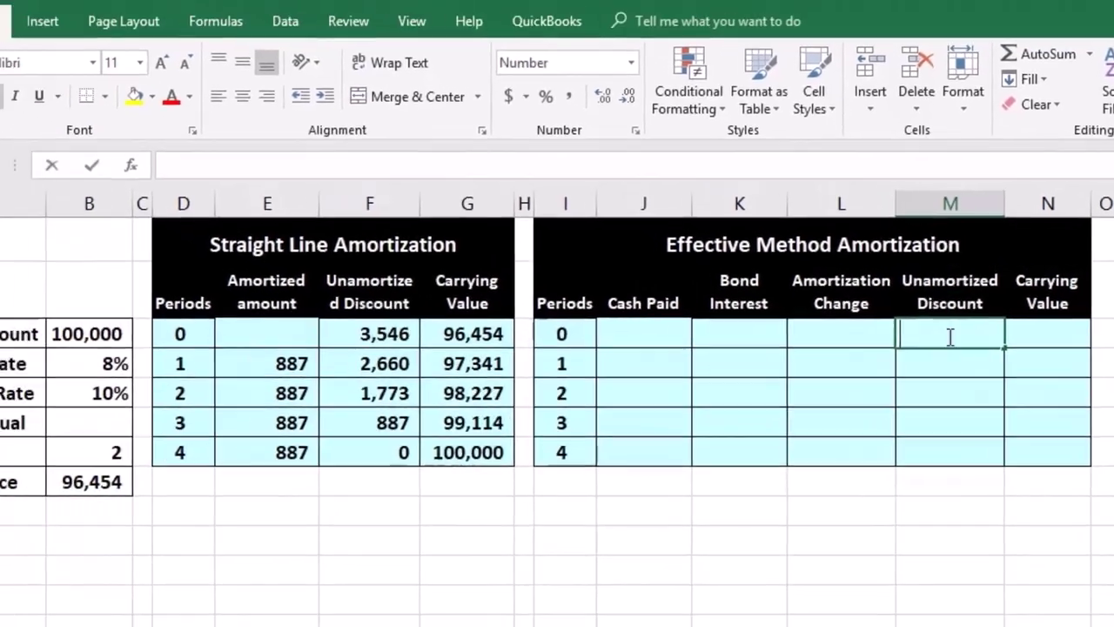
pyautogui.write('=')
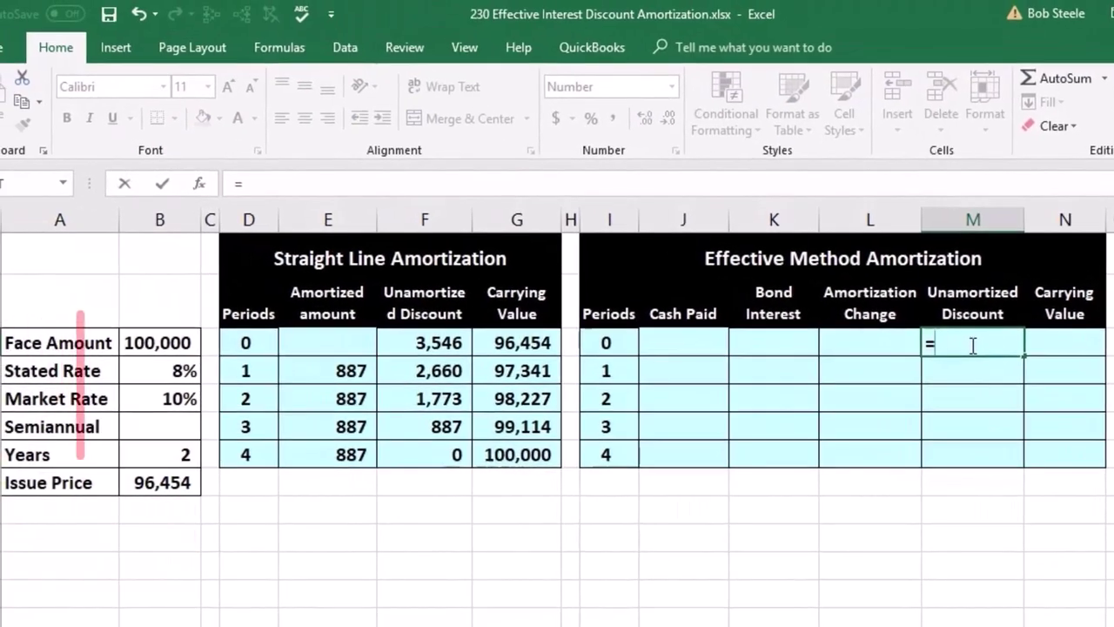
pyautogui.click(154, 344)
pyautogui.write('-')
pyautogui.click(161, 483)
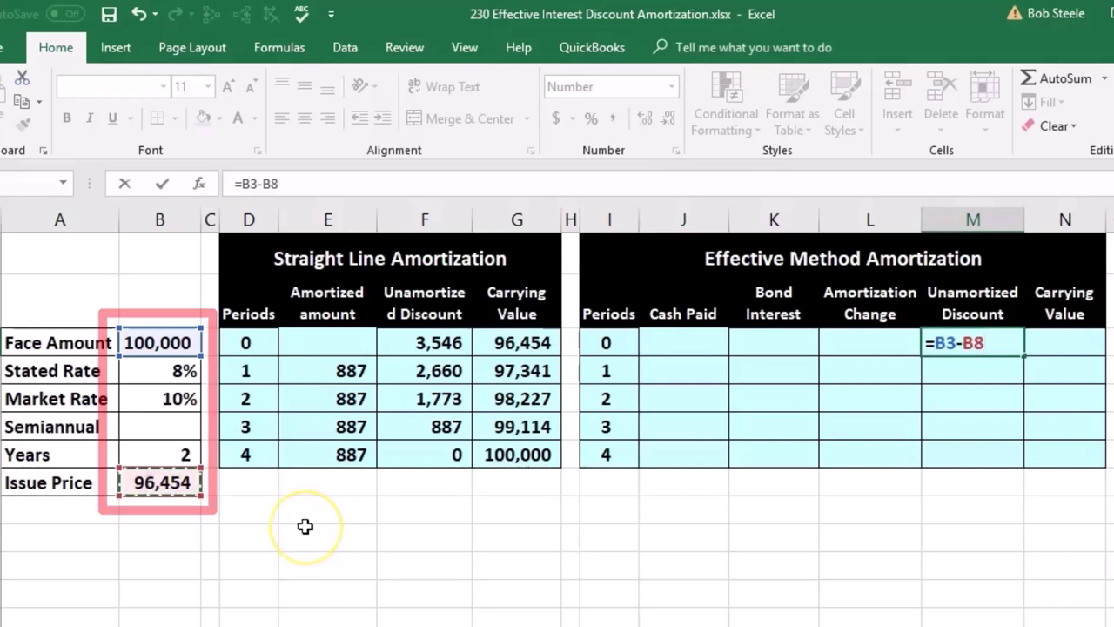
pyautogui.press('Return')
# Calculate the period 0 carrying value in N3 as face amount minus unamortized discount, =B3-M3
pyautogui.click(1086, 343)
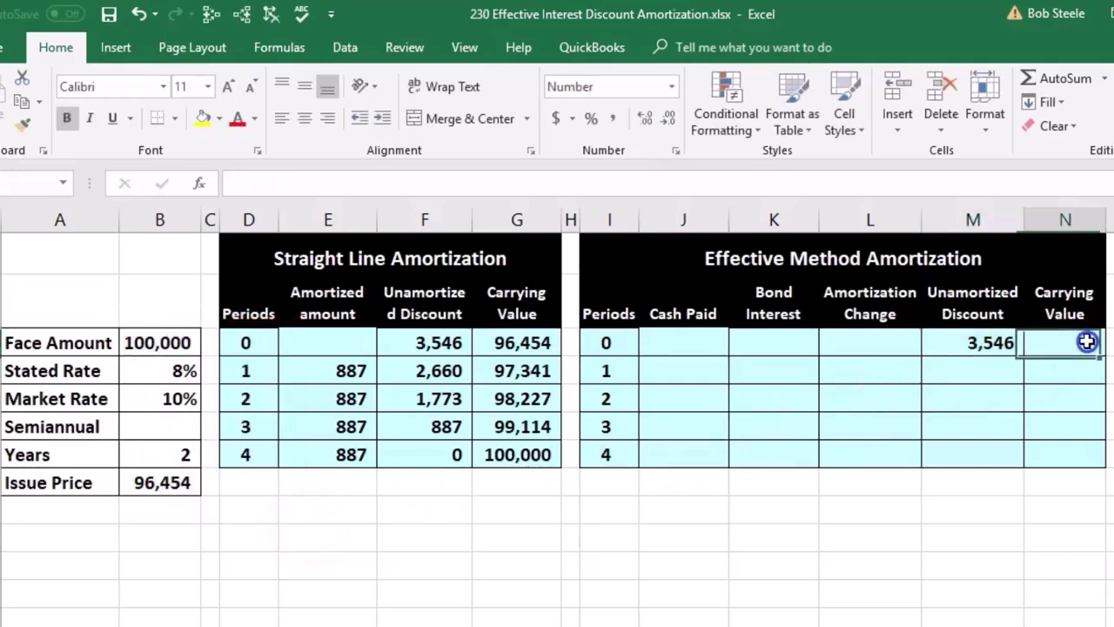
pyautogui.write('=')
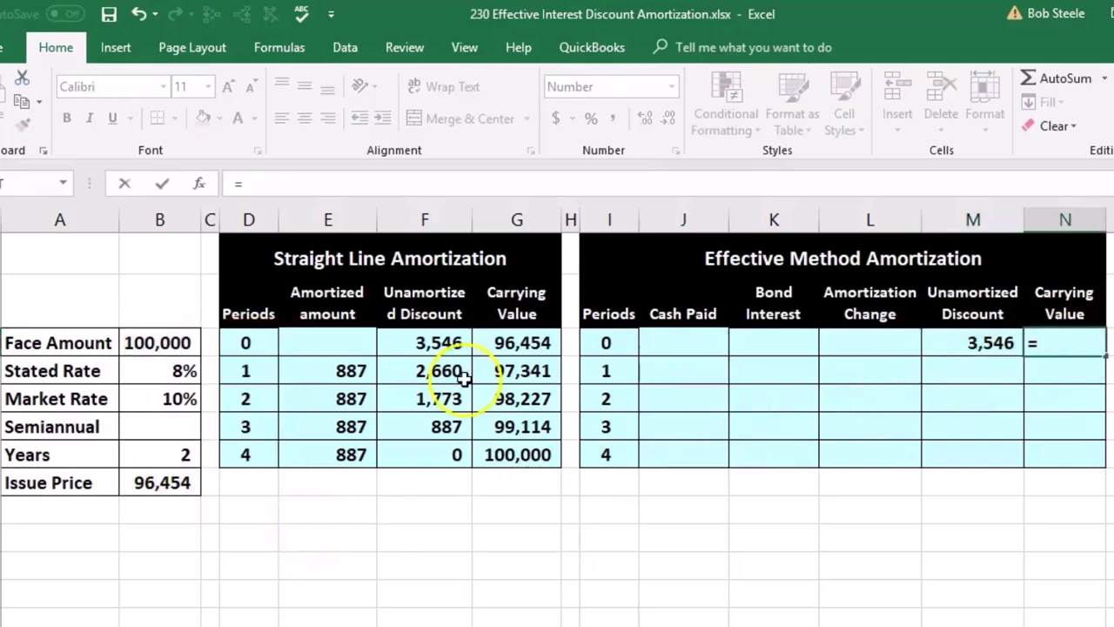
pyautogui.click(166, 342)
pyautogui.write('-')
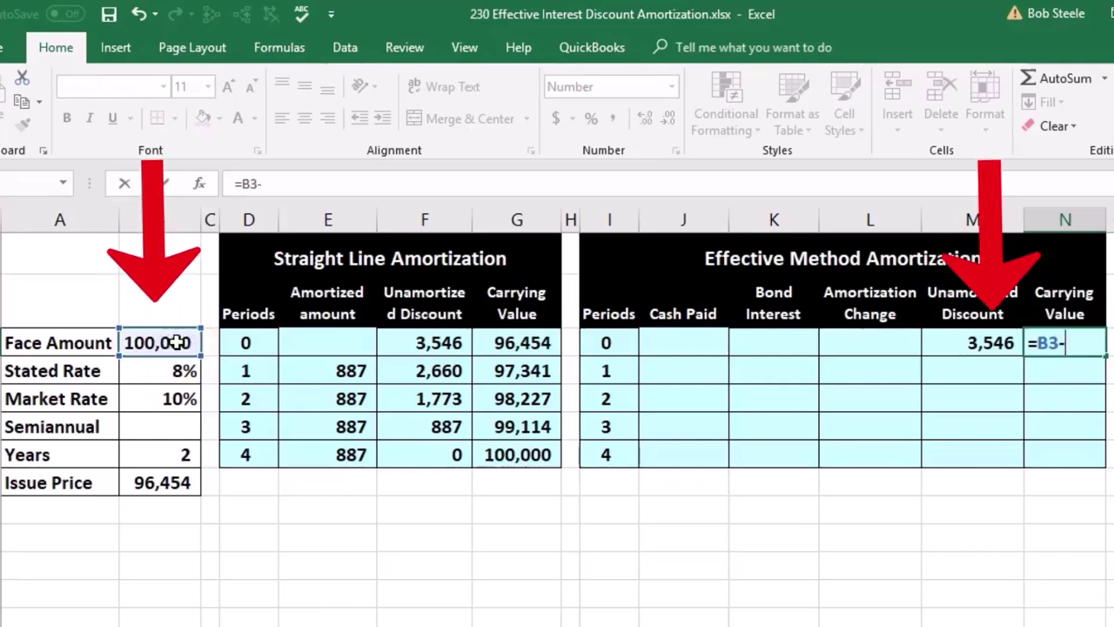
pyautogui.click(942, 339)
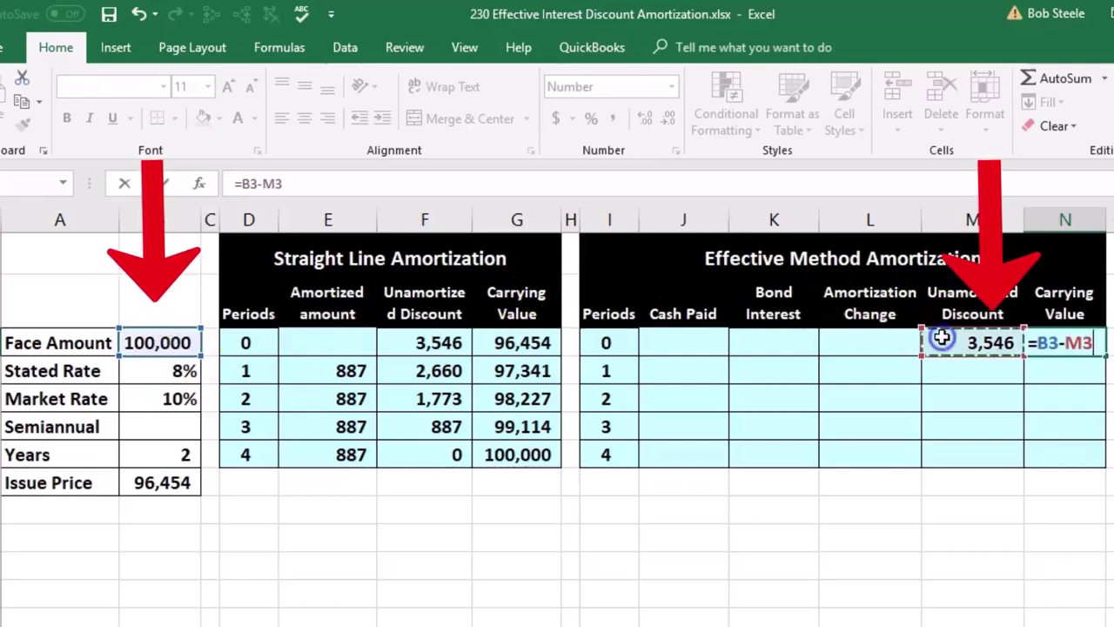
pyautogui.press('Return')
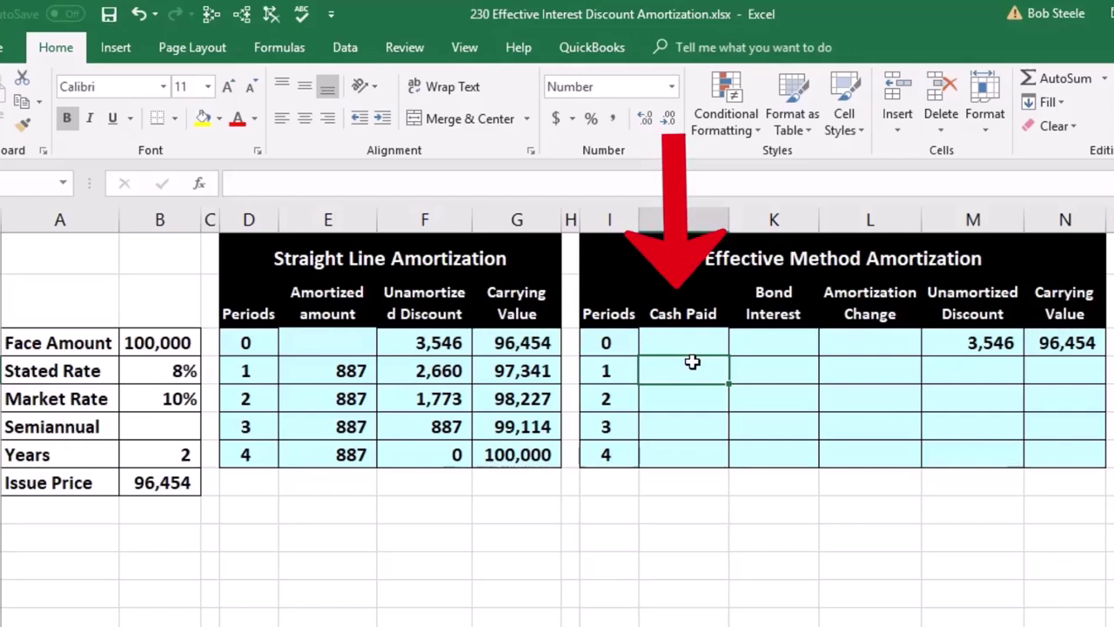
# Work out the semiannual cash interest in Calculator as 100,000 times 0.08, divided by 2, and return to the Excel worksheet
pyautogui.press('XF86Calculator')
pyautogui.write('1000000')
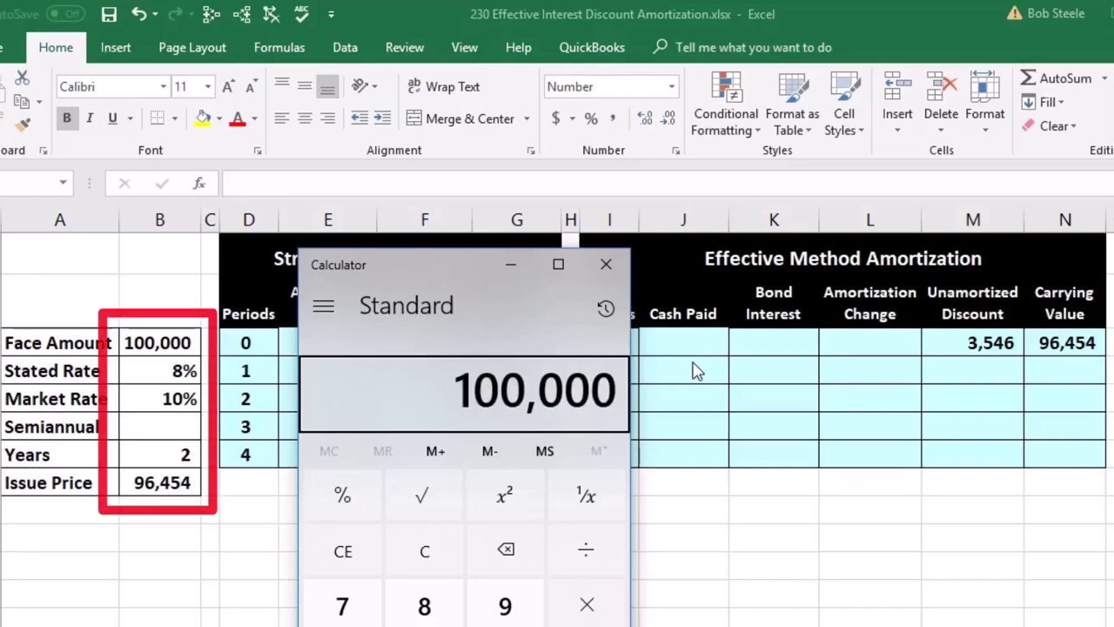
pyautogui.write('*.08')
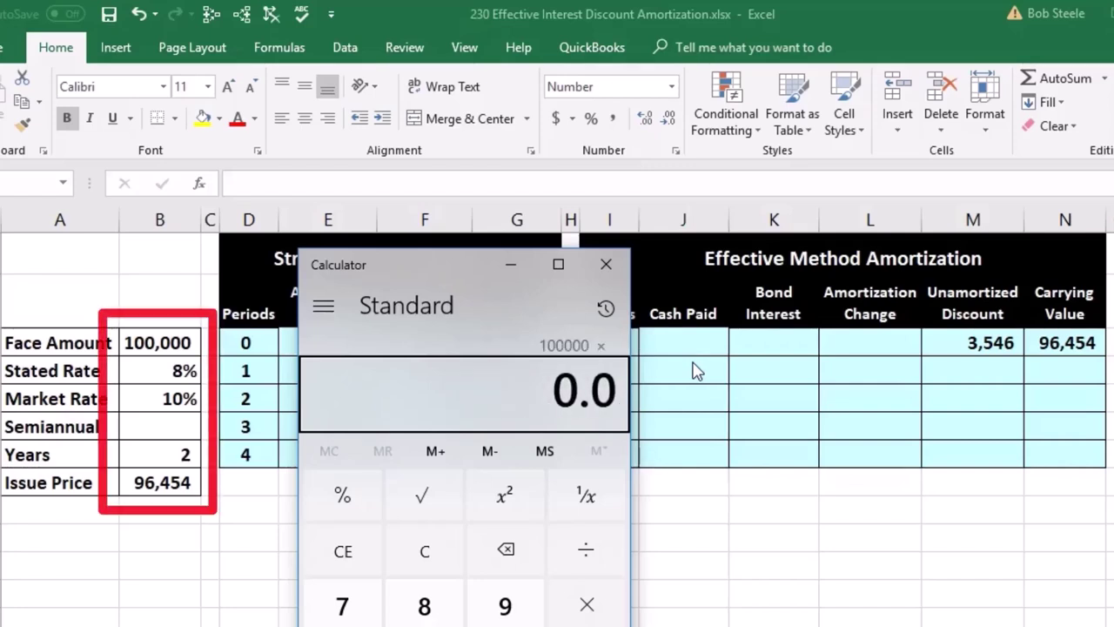
pyautogui.press('Return')
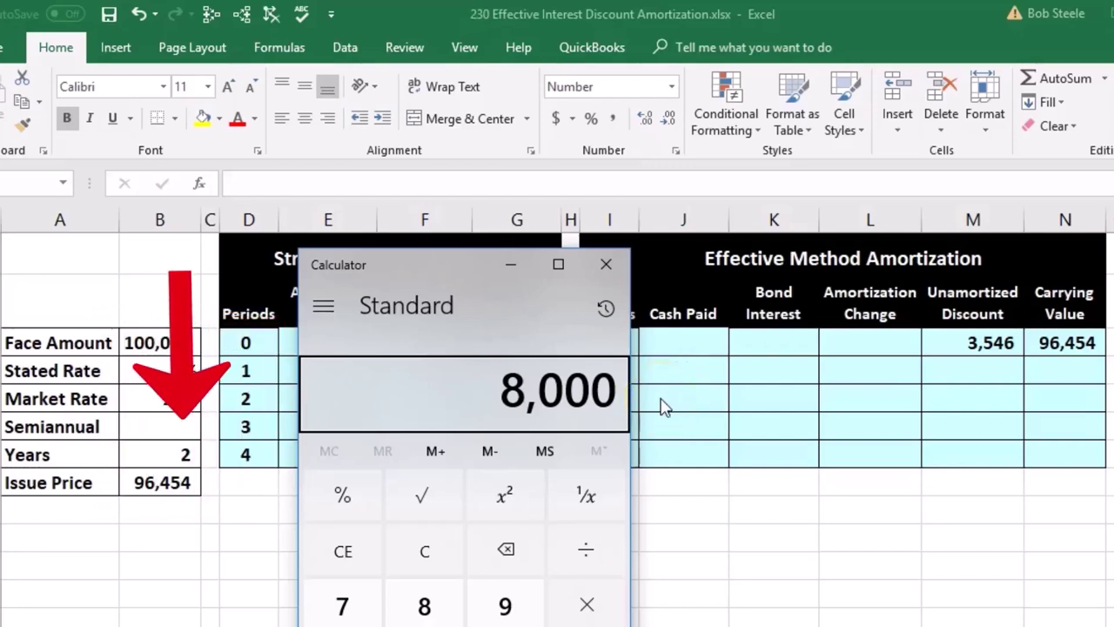
pyautogui.write('2')
pyautogui.press('Return')
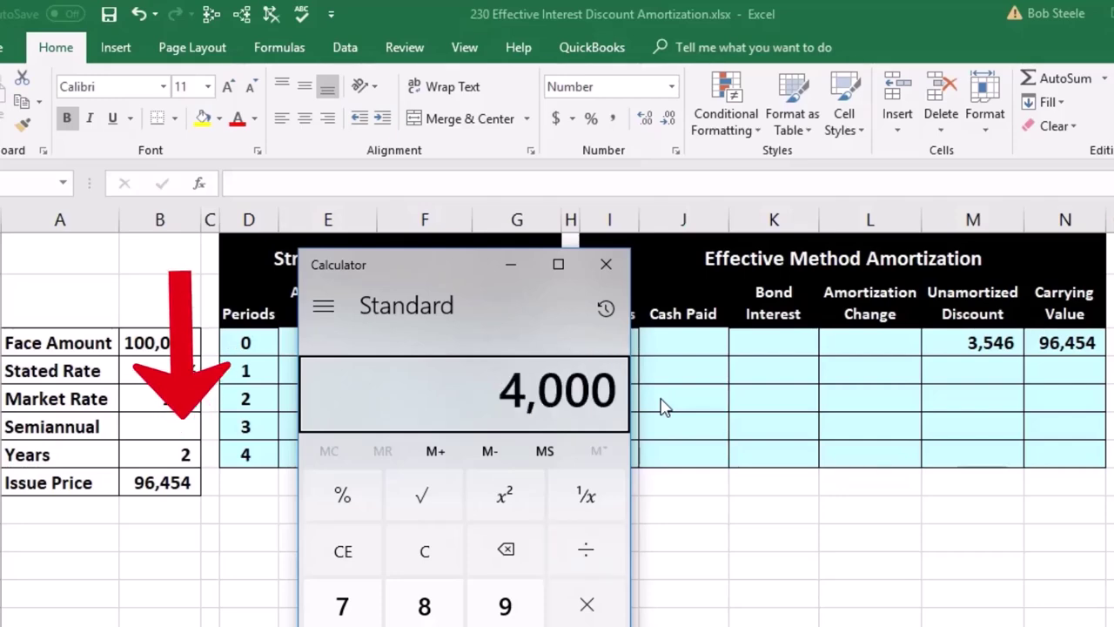
pyautogui.click(747, 432)
# Enter the period 1 cash paid in J4 as =100000*.08/2
pyautogui.click(705, 378)
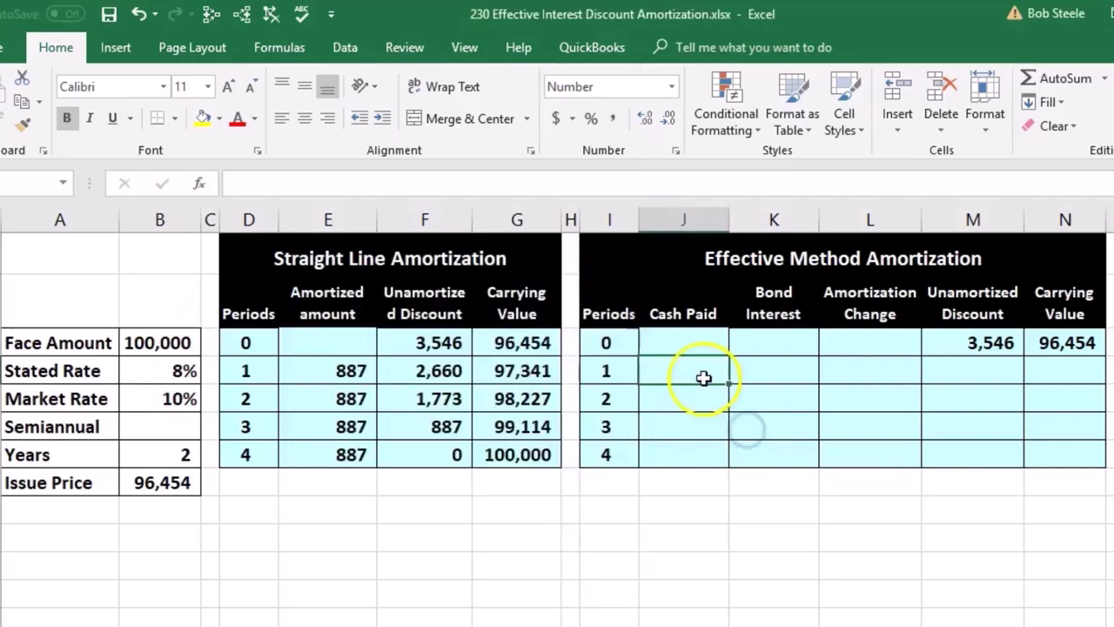
pyautogui.write('=')
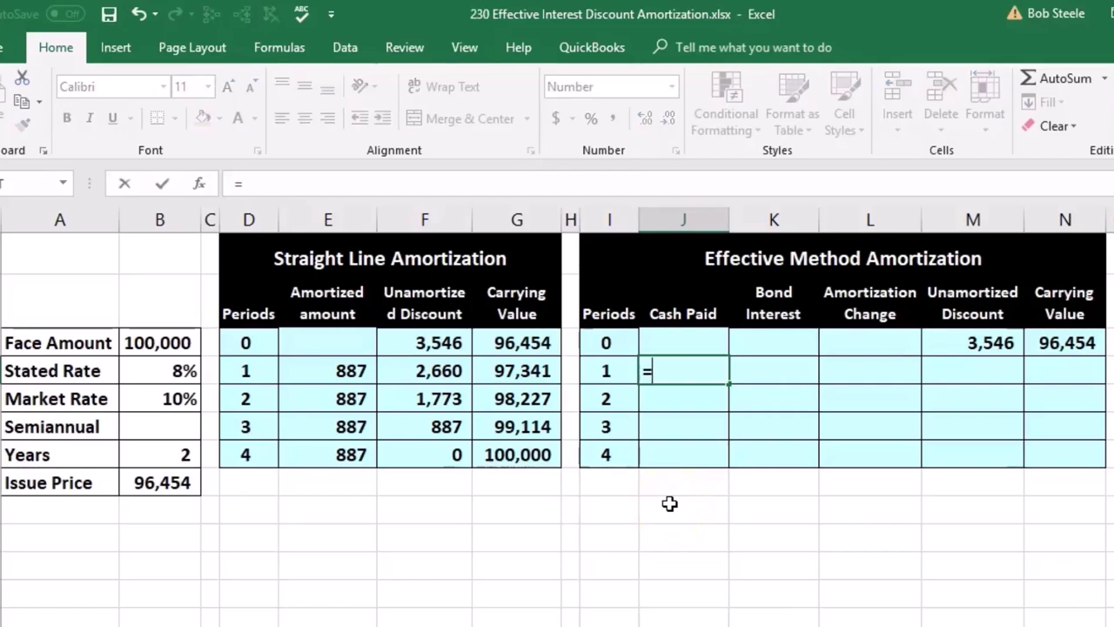
pyautogui.write('100')
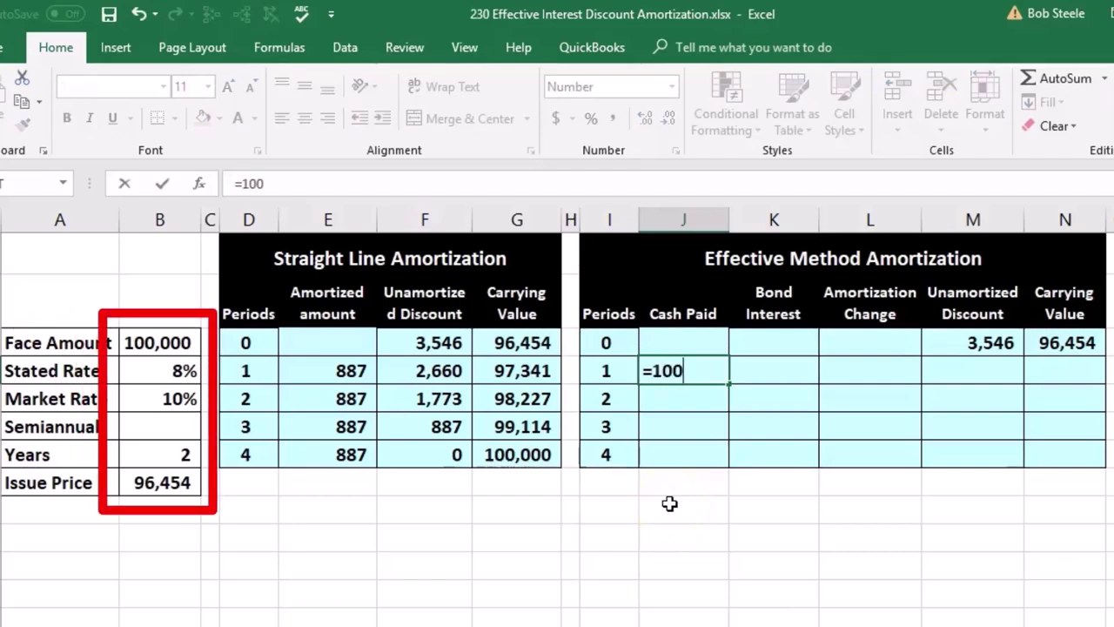
pyautogui.write('000*.08/2')
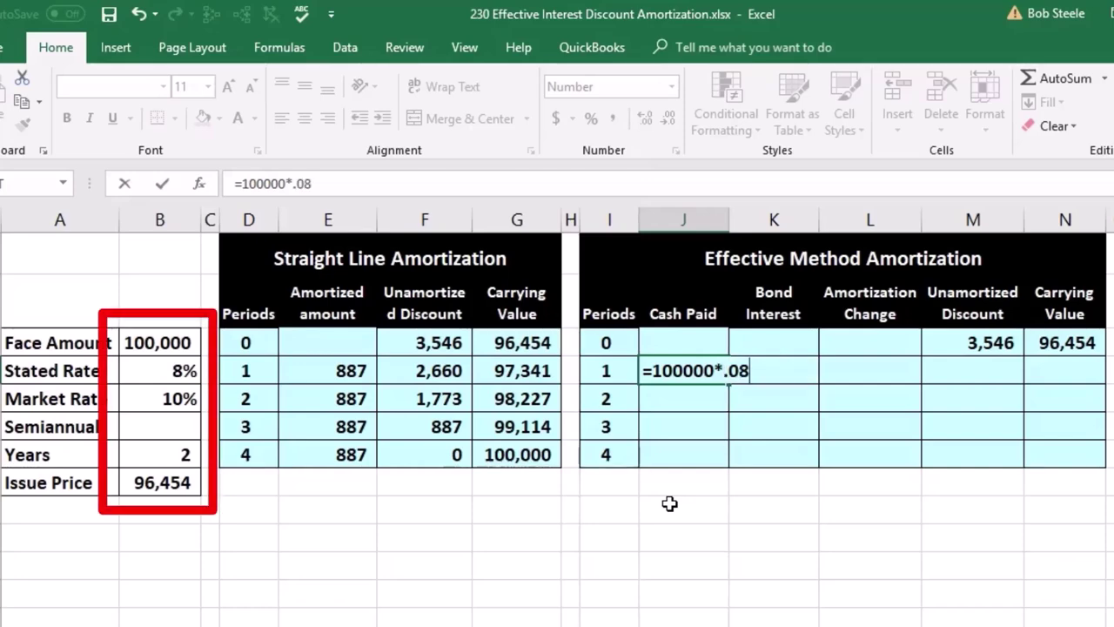
pyautogui.press('Return')
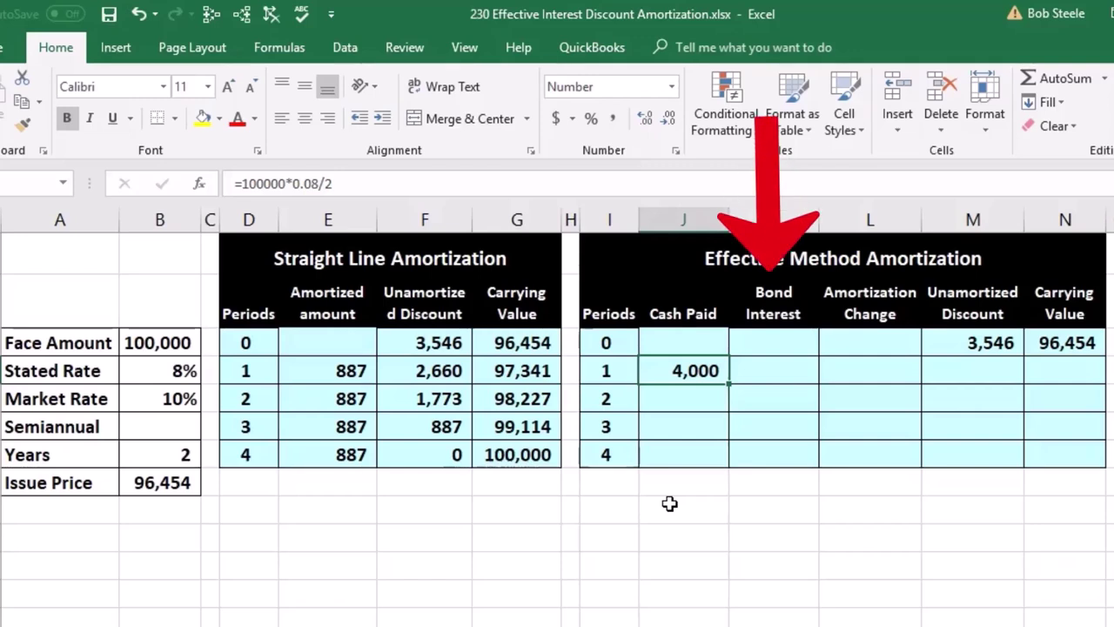
# Calculate the period 1 bond interest in K4 as prior carrying value times market rate, halved, =N3*B5/2
pyautogui.press('Right')
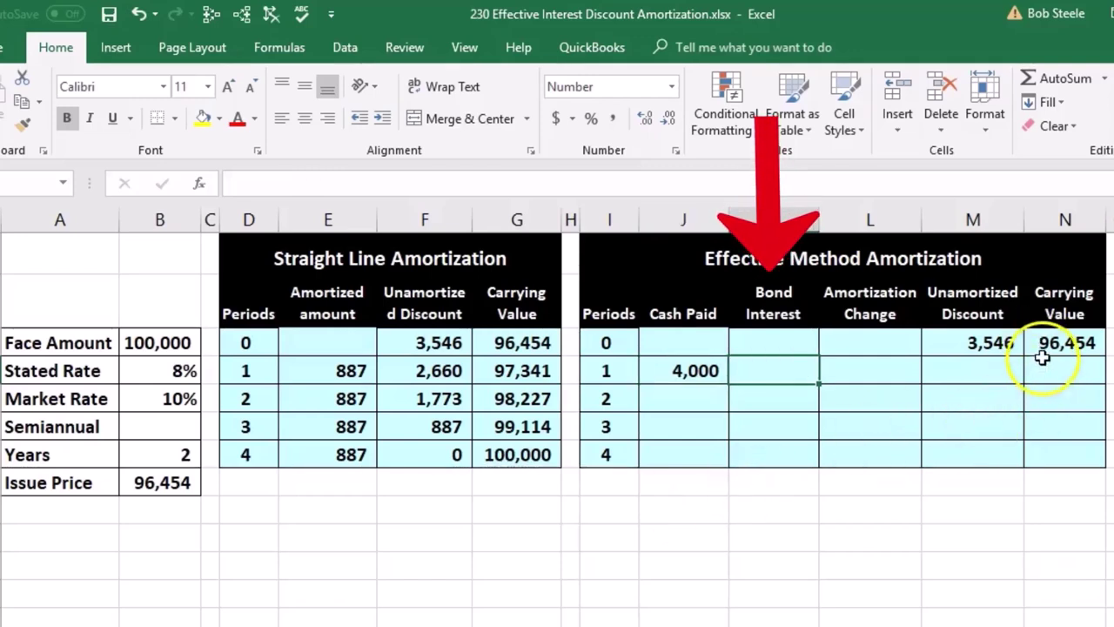
pyautogui.write('=')
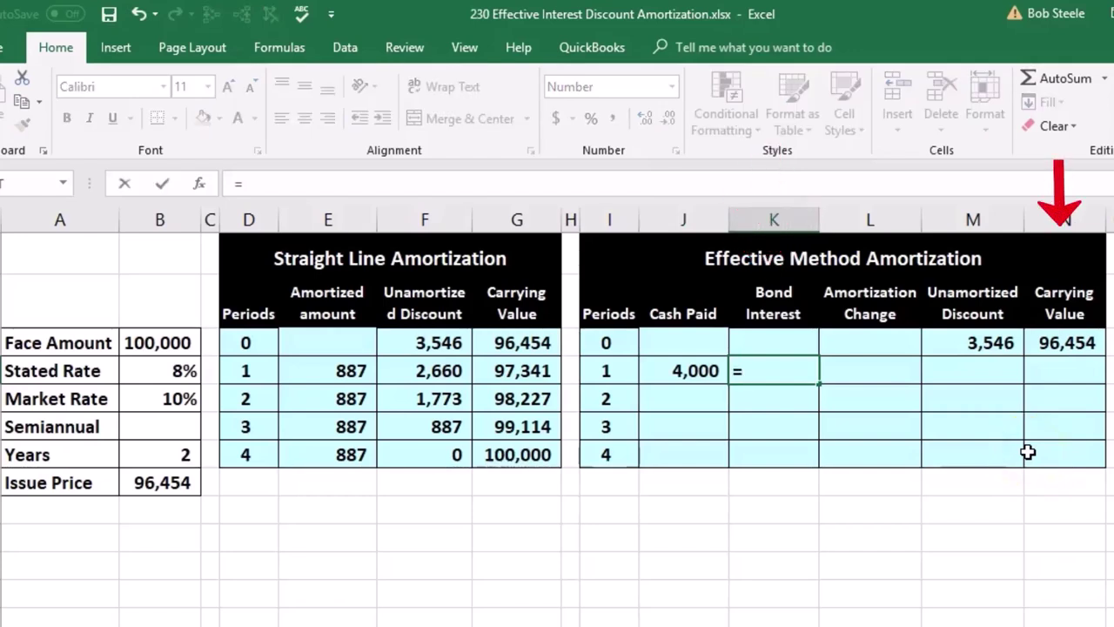
pyautogui.click(1077, 344)
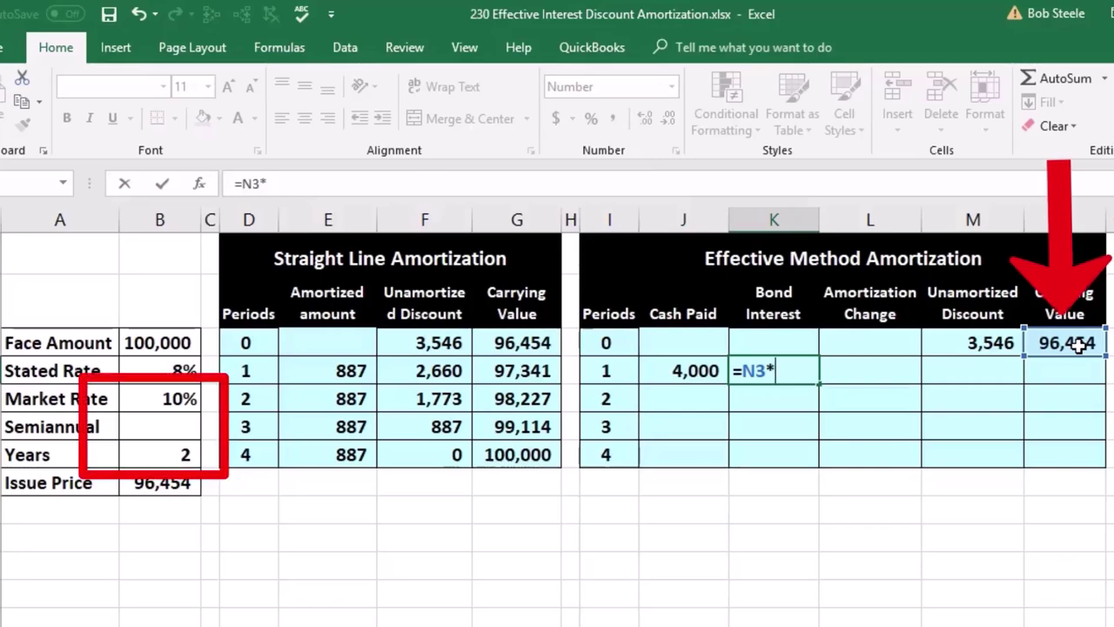
pyautogui.click(177, 398)
pyautogui.write('/2')
pyautogui.press('Return')
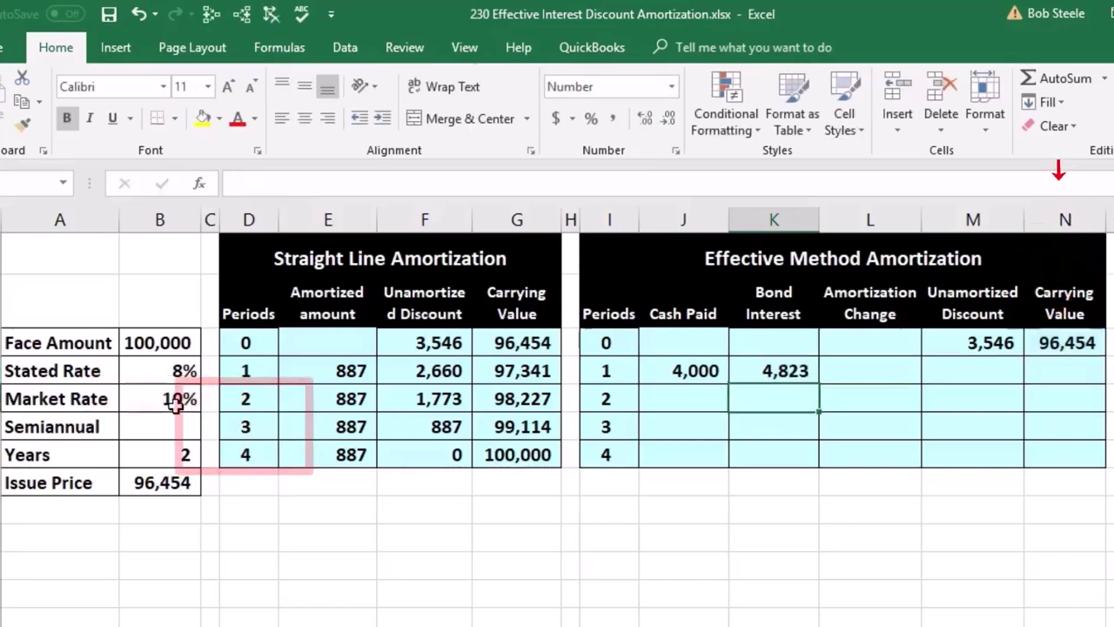
# Check the period 1 bond interest in Calculator as 96,454 times 0.1, divided by 2, and compare it with the K4 formula in Excel
pyautogui.press('XF86Calculator')
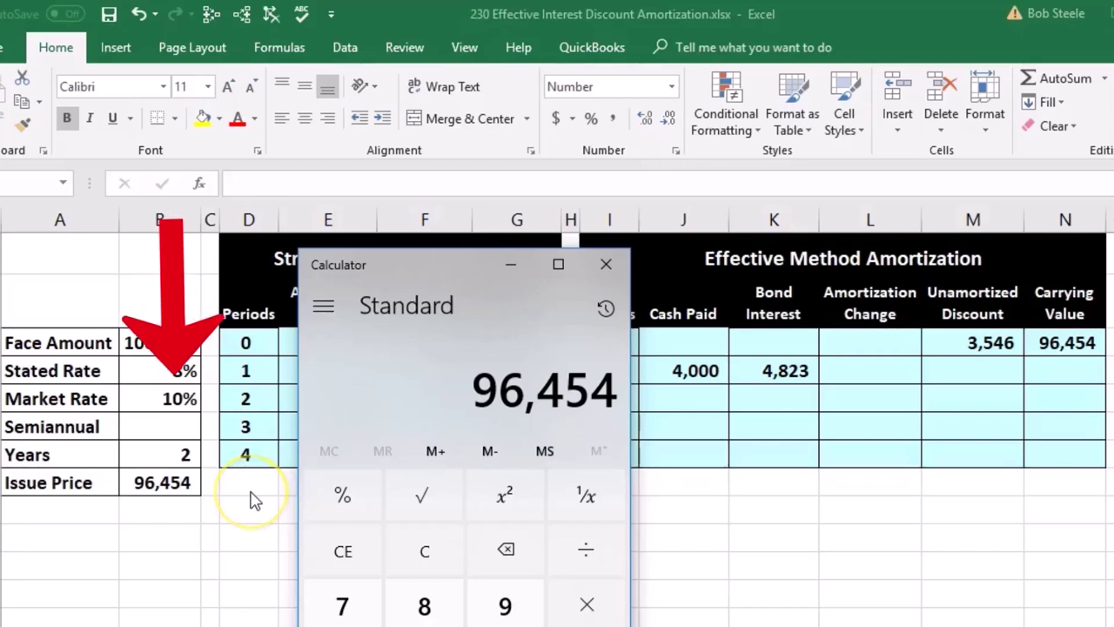
pyautogui.click(586, 606)
pyautogui.write('.1')
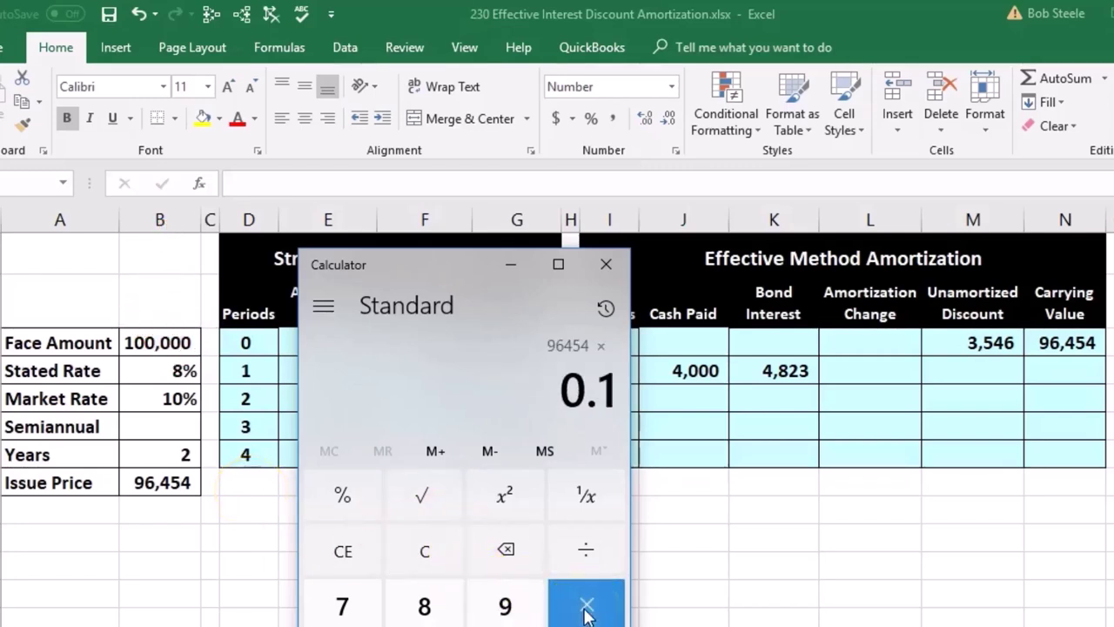
pyautogui.press('Return')
pyautogui.press('/')
pyautogui.write('2')
pyautogui.press('Return')
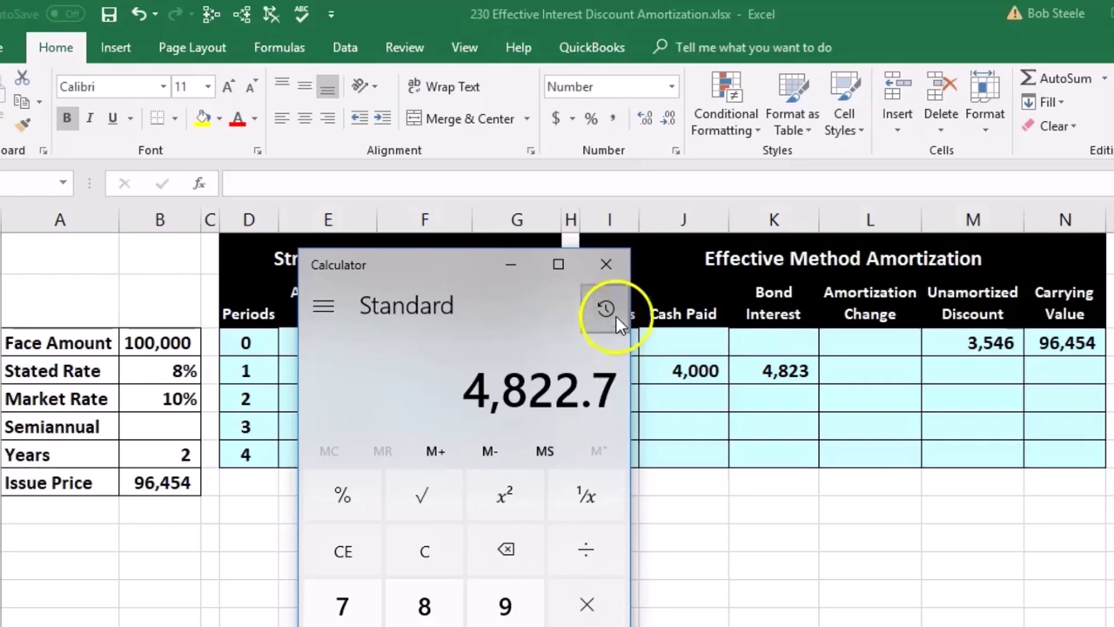
pyautogui.click(609, 265)
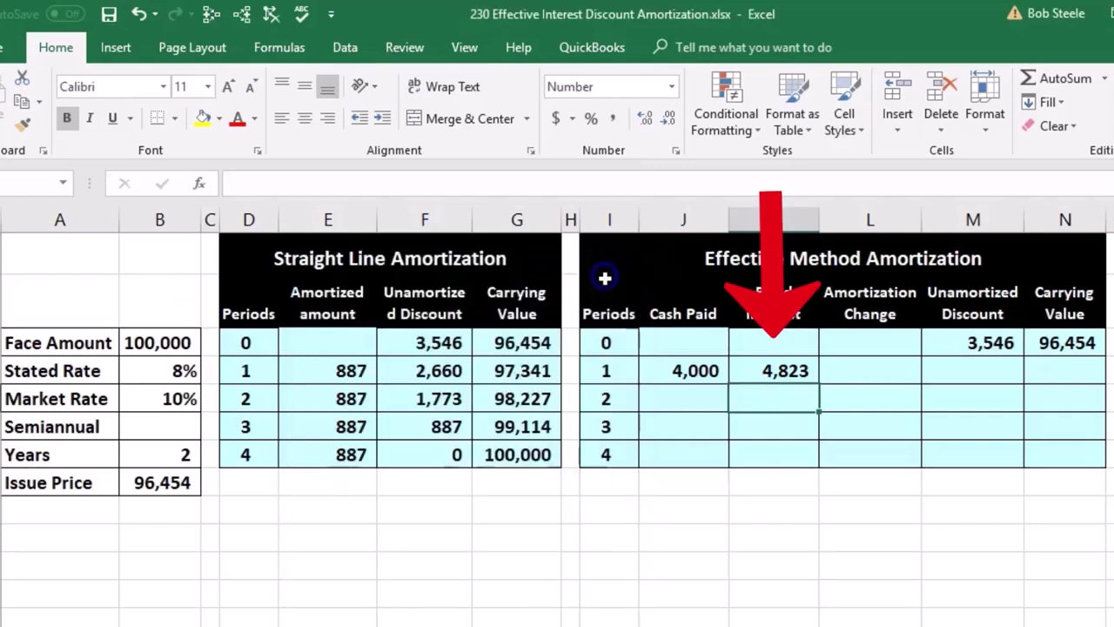
pyautogui.click(791, 373)
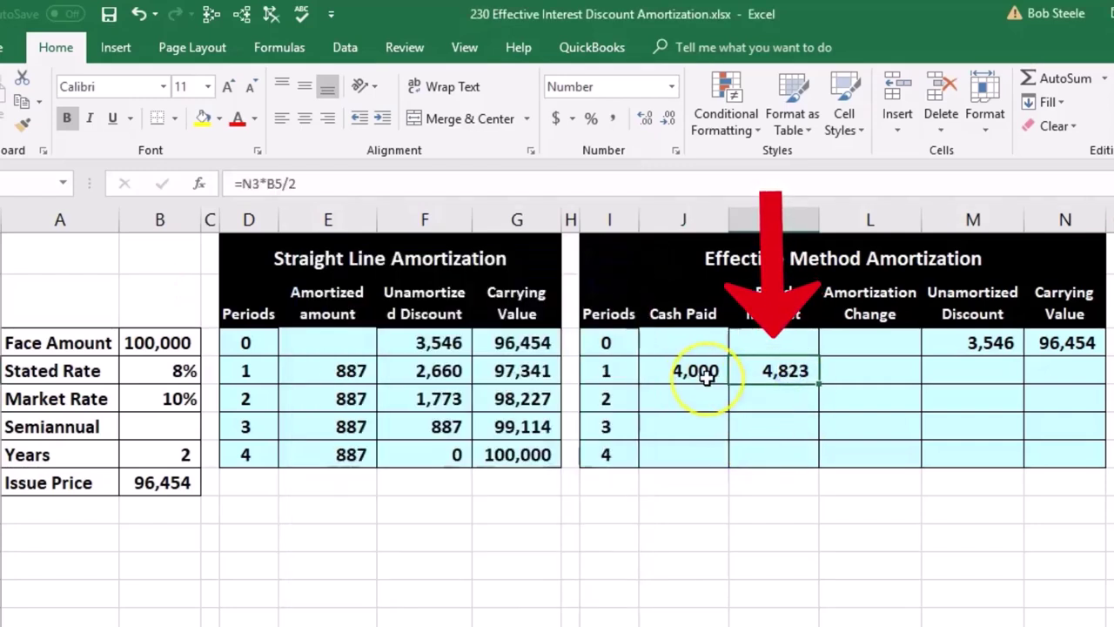
# Calculate the period 1 amortization change in L4 as bond interest minus cash paid, =K4-J4
pyautogui.click(859, 360)
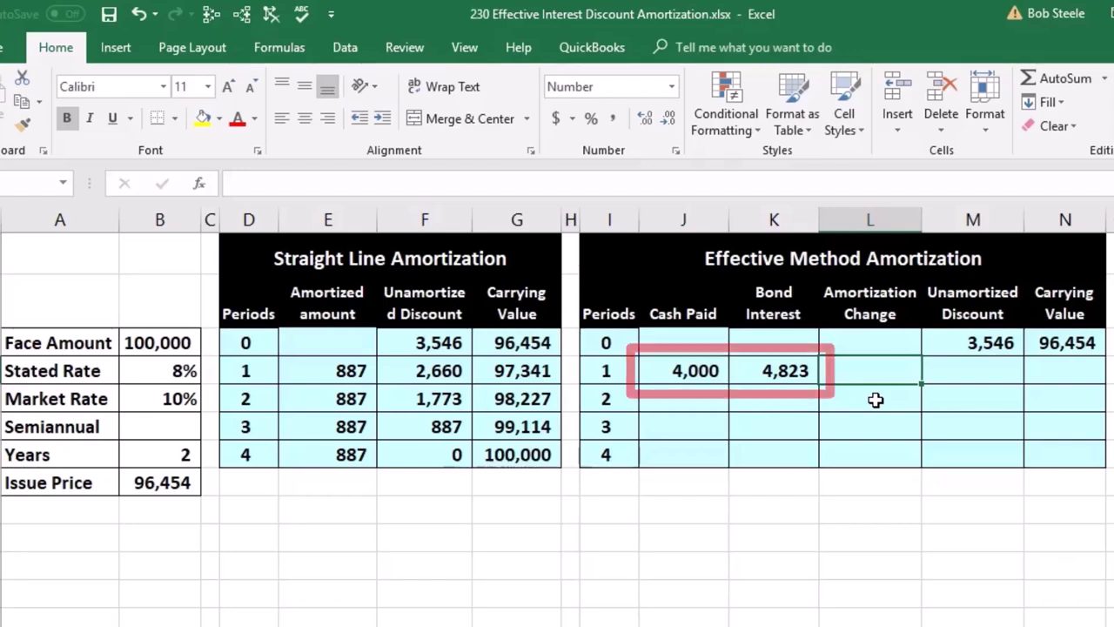
pyautogui.write('=')
pyautogui.click(779, 370)
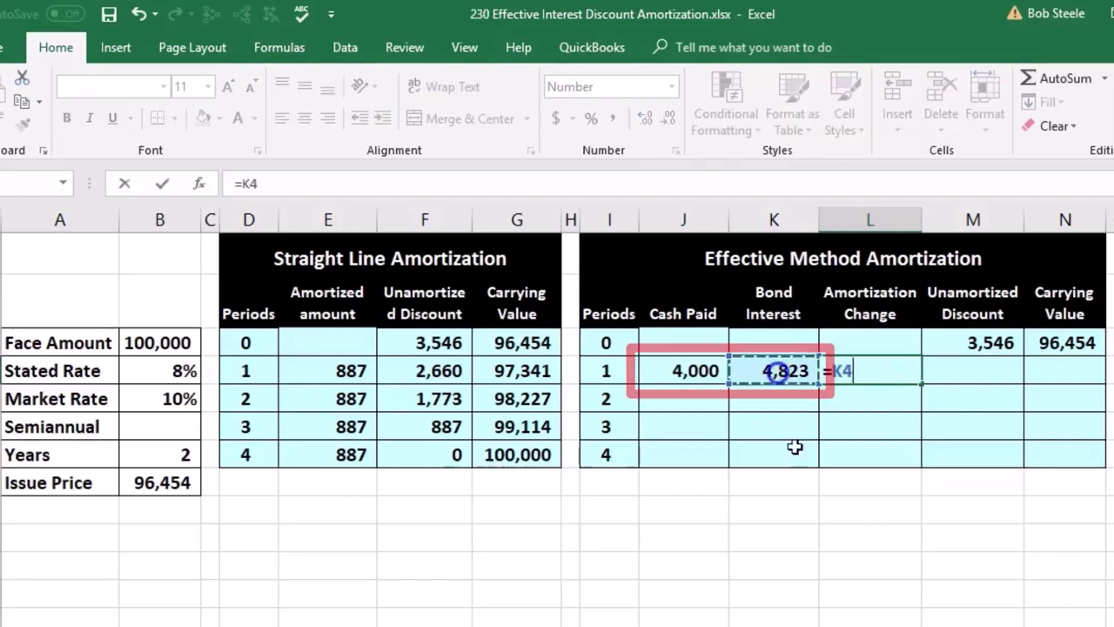
pyautogui.write('-')
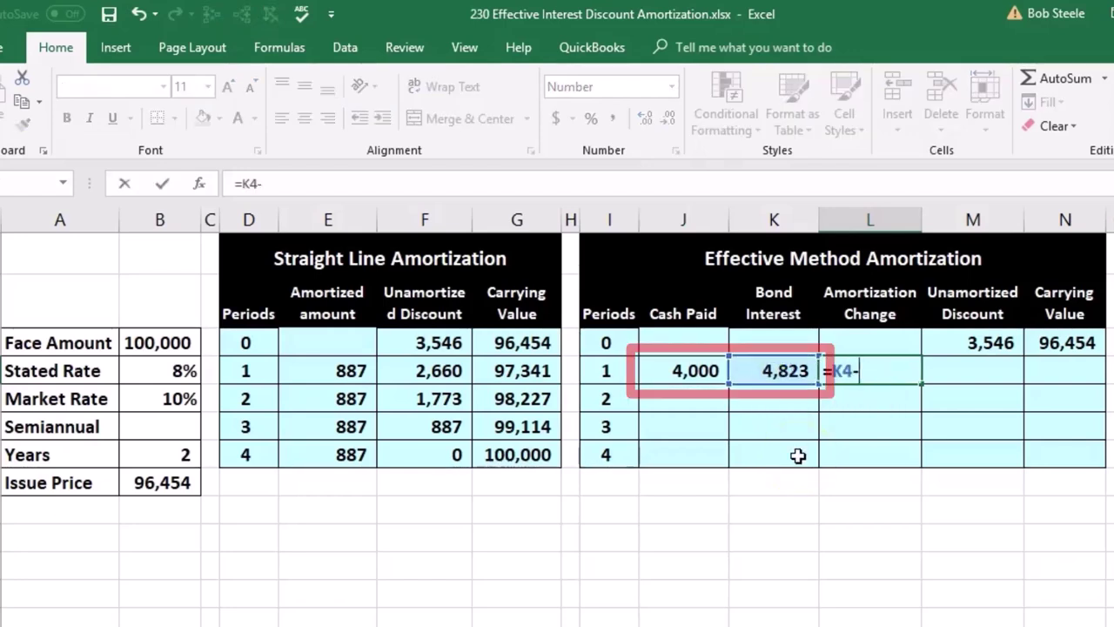
pyautogui.click(688, 374)
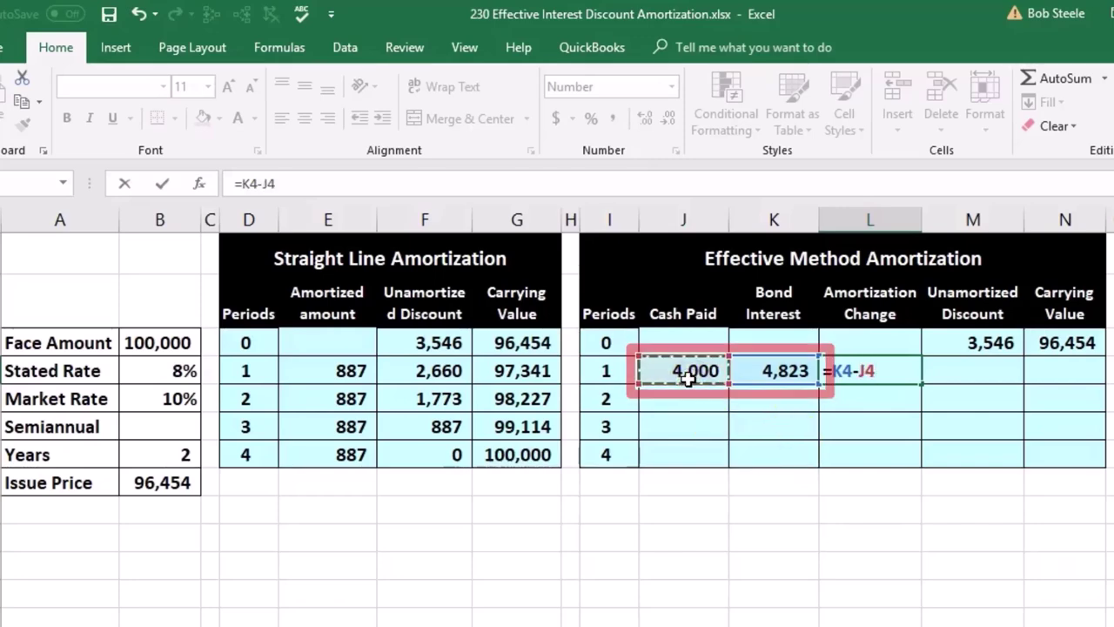
pyautogui.press('Return')
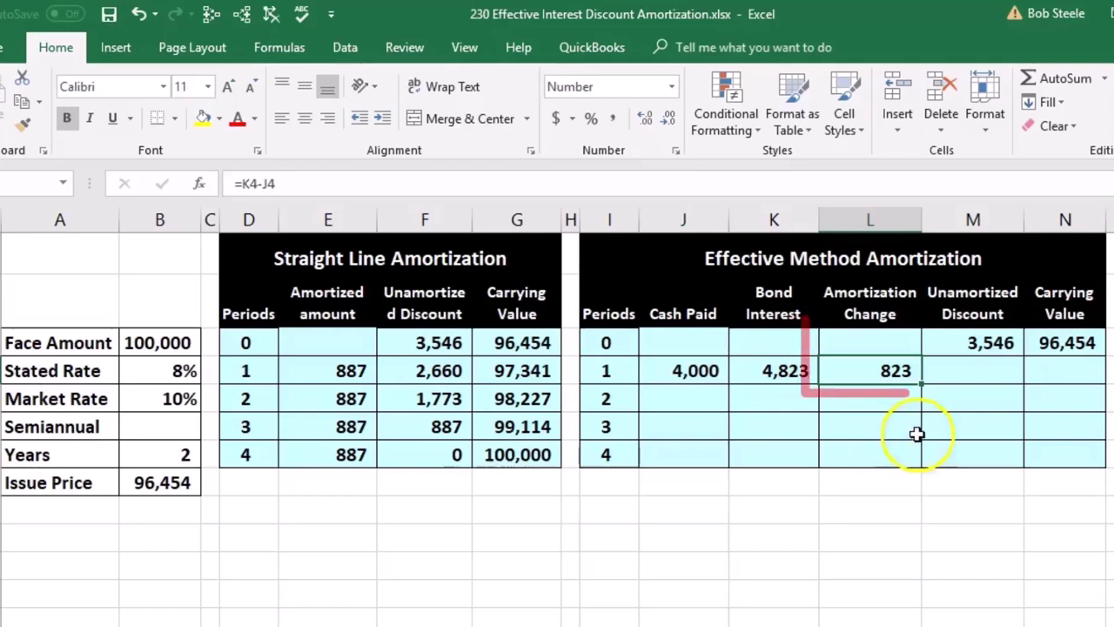
# Calculate the period 1 unamortized discount in M4 as the prior unamortized discount minus the amortization change, =M3-L4
pyautogui.click(970, 370)
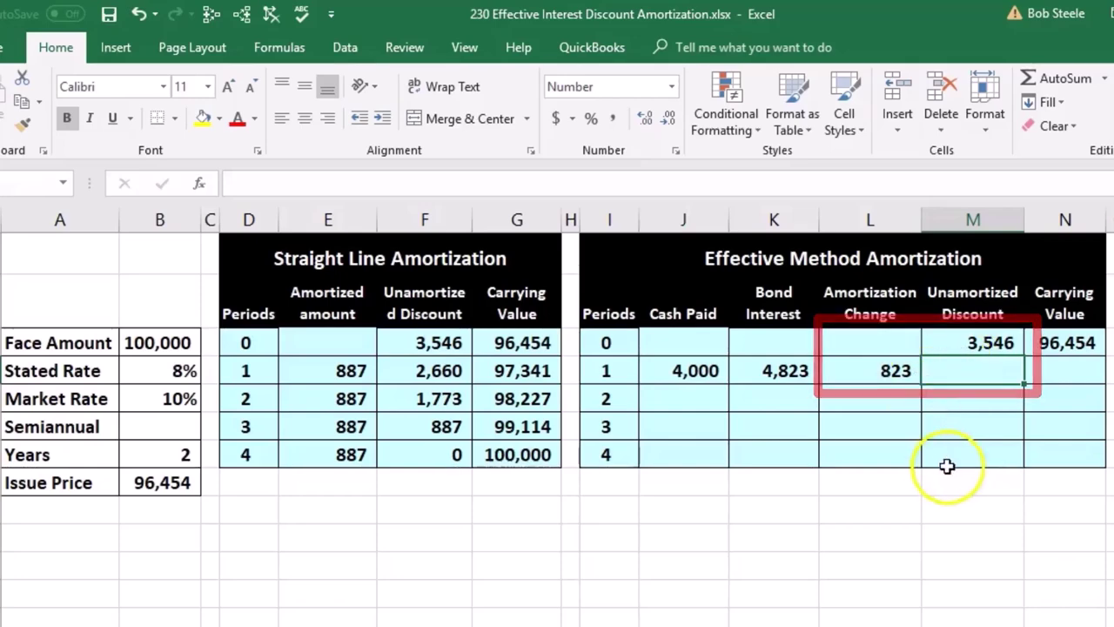
pyautogui.write('=')
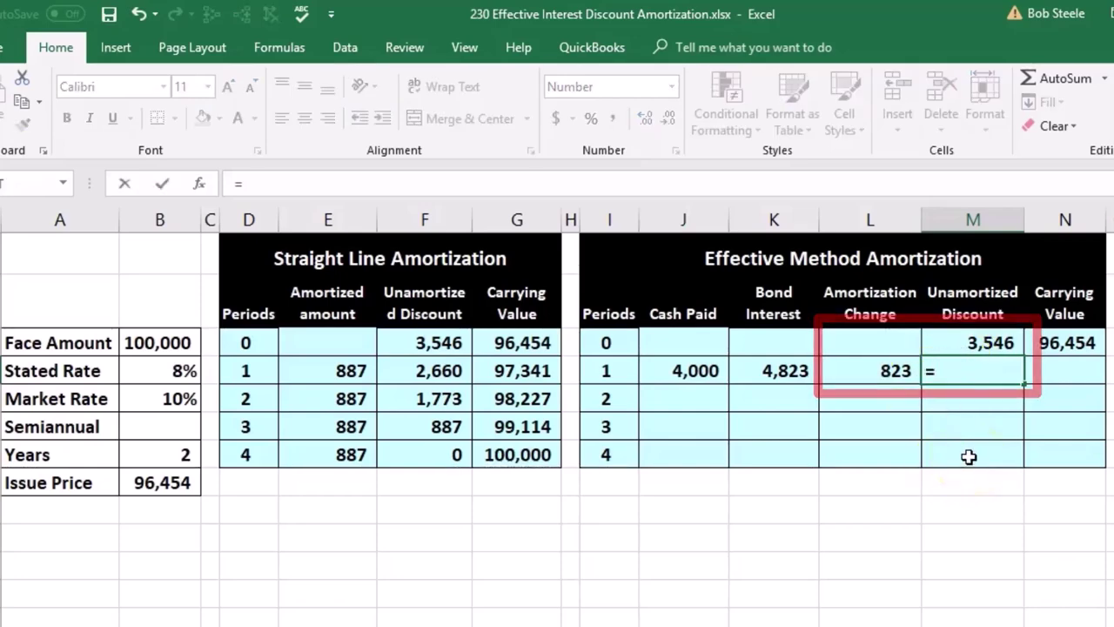
pyautogui.write('-')
pyautogui.click(890, 374)
pyautogui.press('Return')
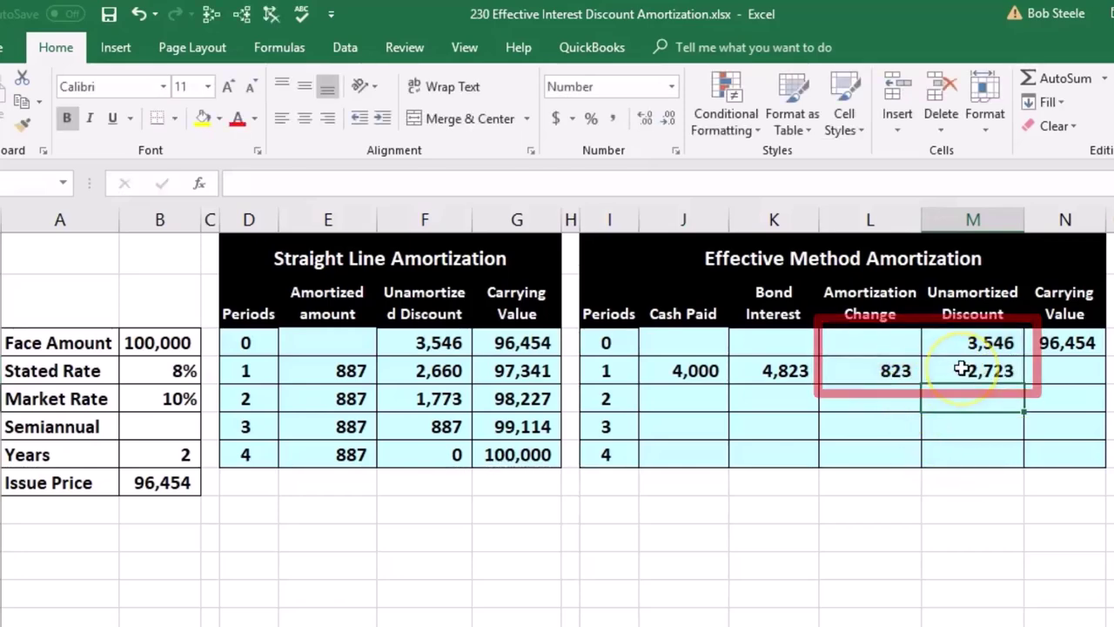
# Calculate the period 1 carrying value in N4 as face amount minus unamortized discount, =B3-M4
pyautogui.click(1080, 364)
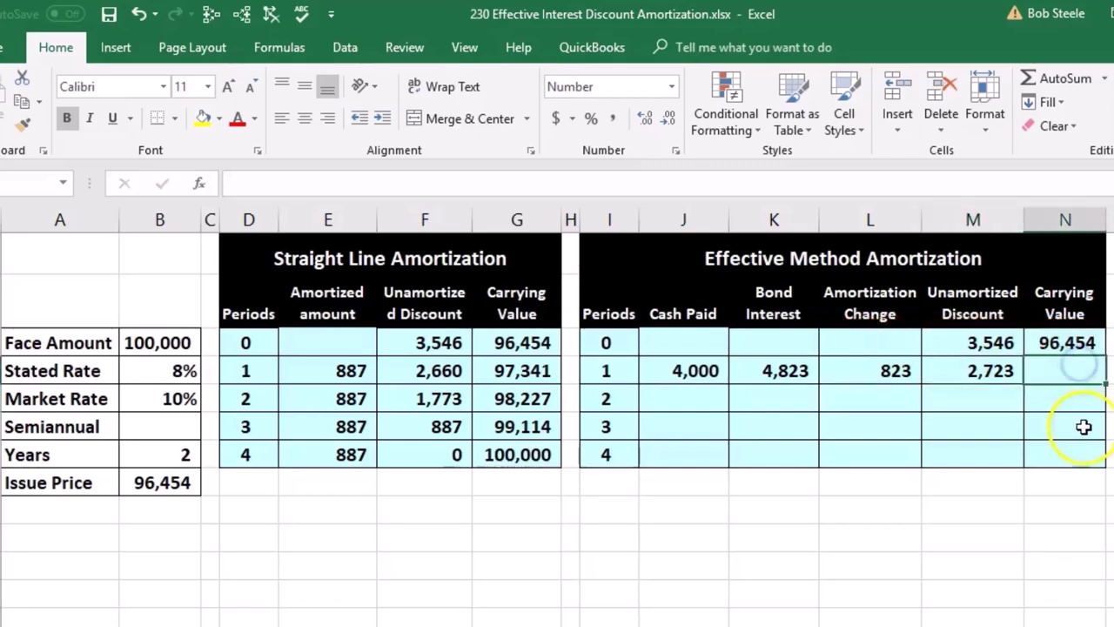
pyautogui.write('=')
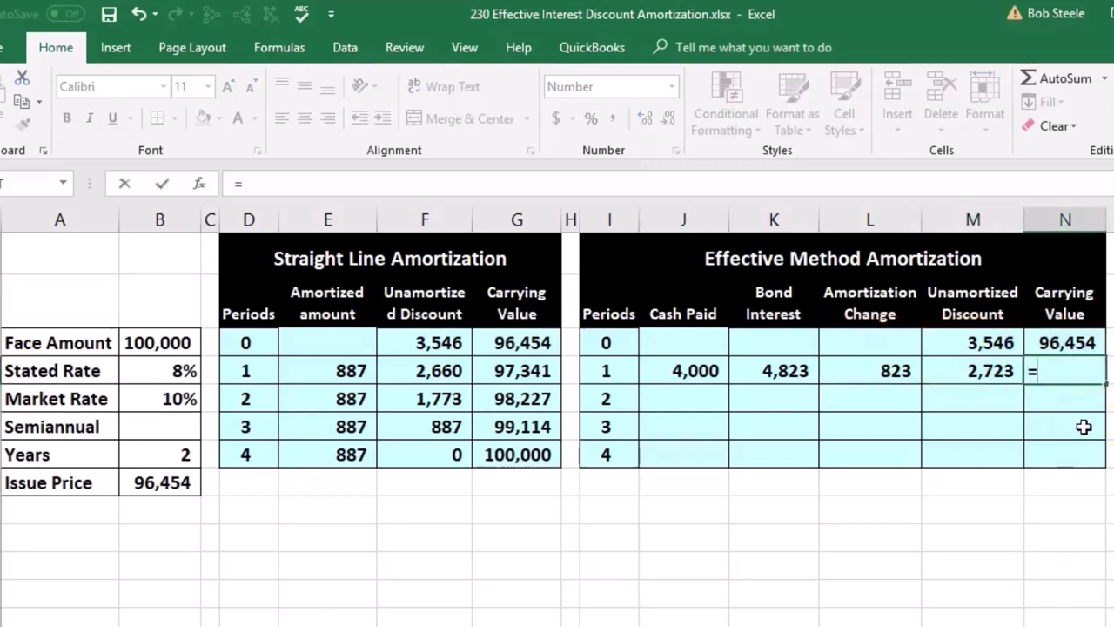
pyautogui.click(169, 341)
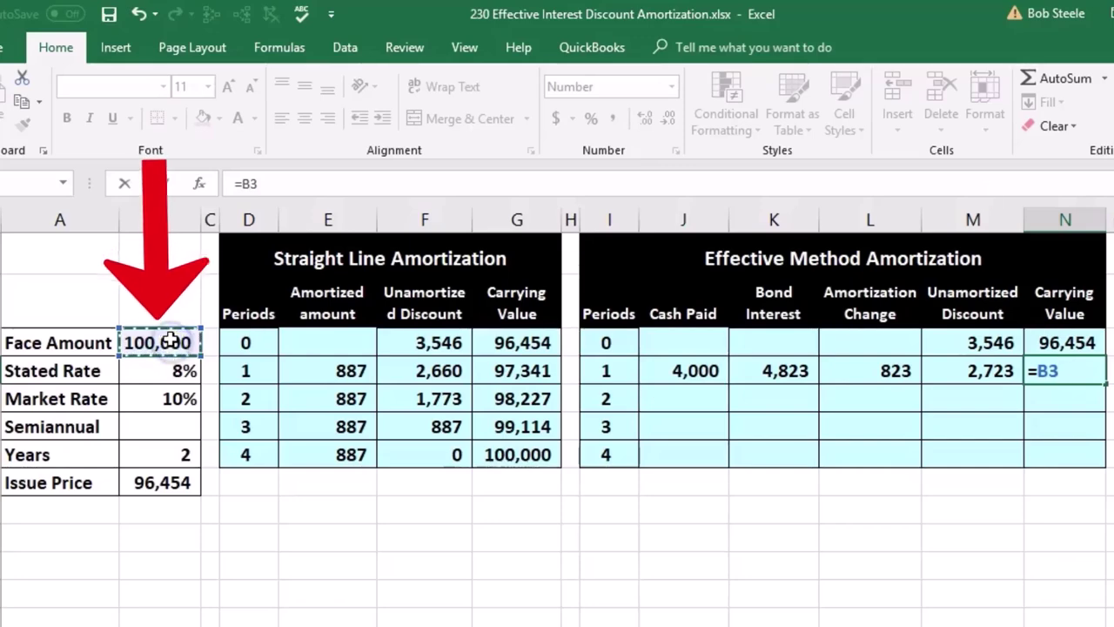
pyautogui.write('-')
pyautogui.click(936, 371)
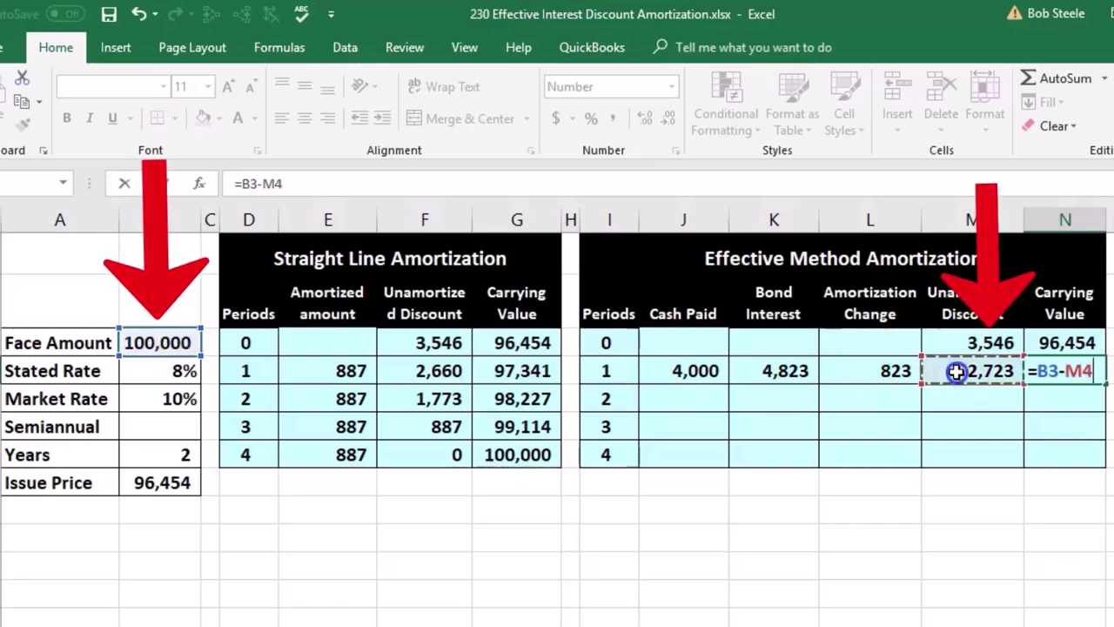
pyautogui.press('Return')
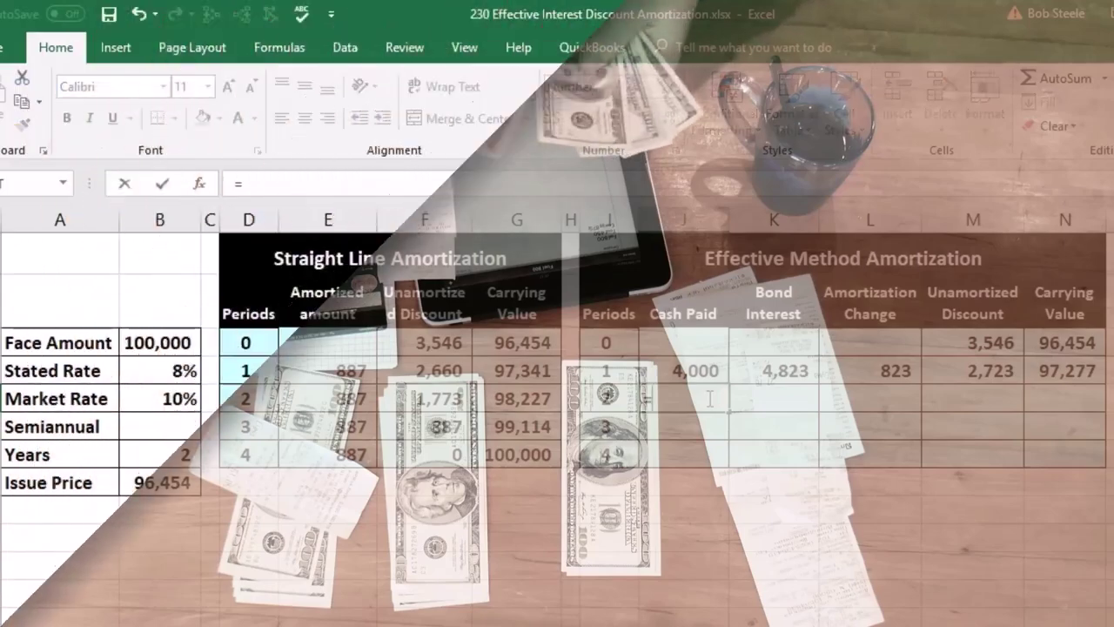
# Calculate the period 2 cash paid in J5 as face amount times stated rate, halved, =B3*B4/2
pyautogui.click(708, 398)
pyautogui.write('=B3')
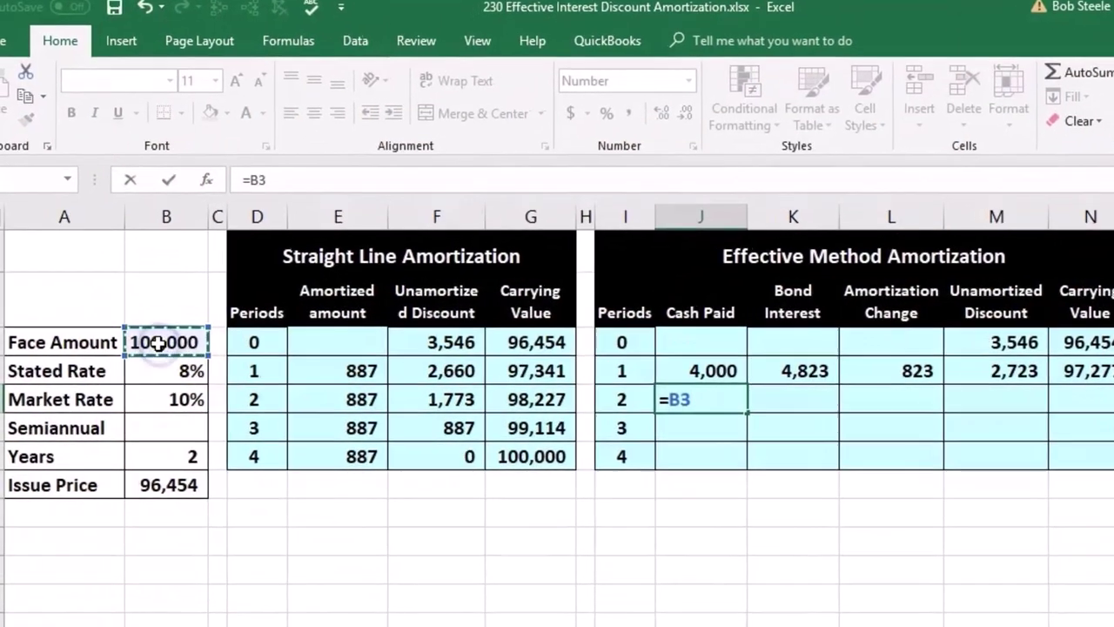
pyautogui.write('*')
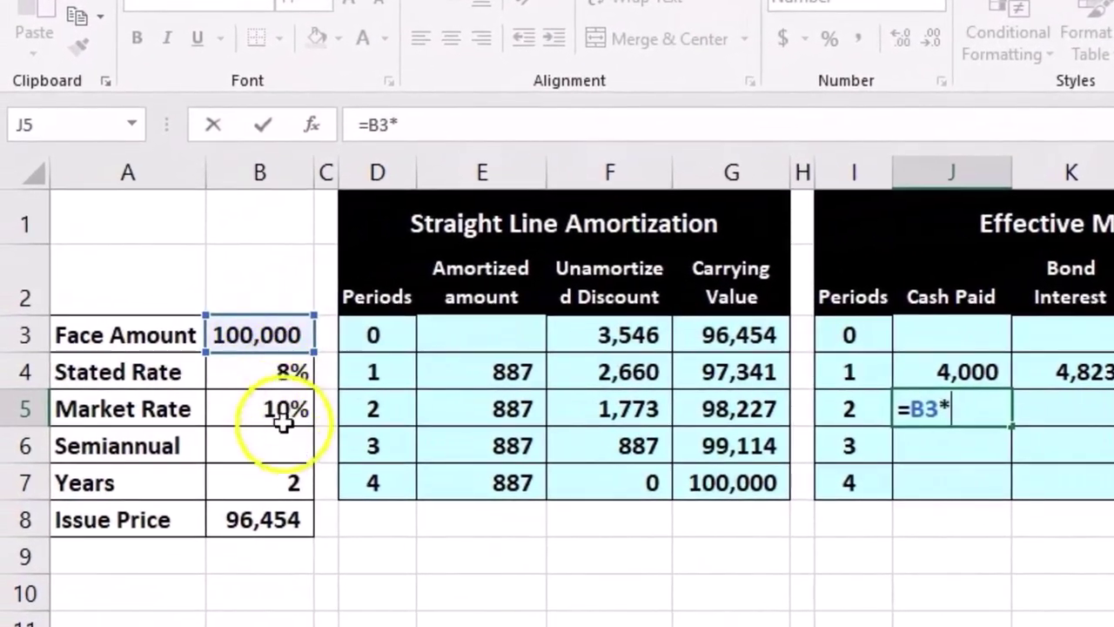
pyautogui.click(254, 372)
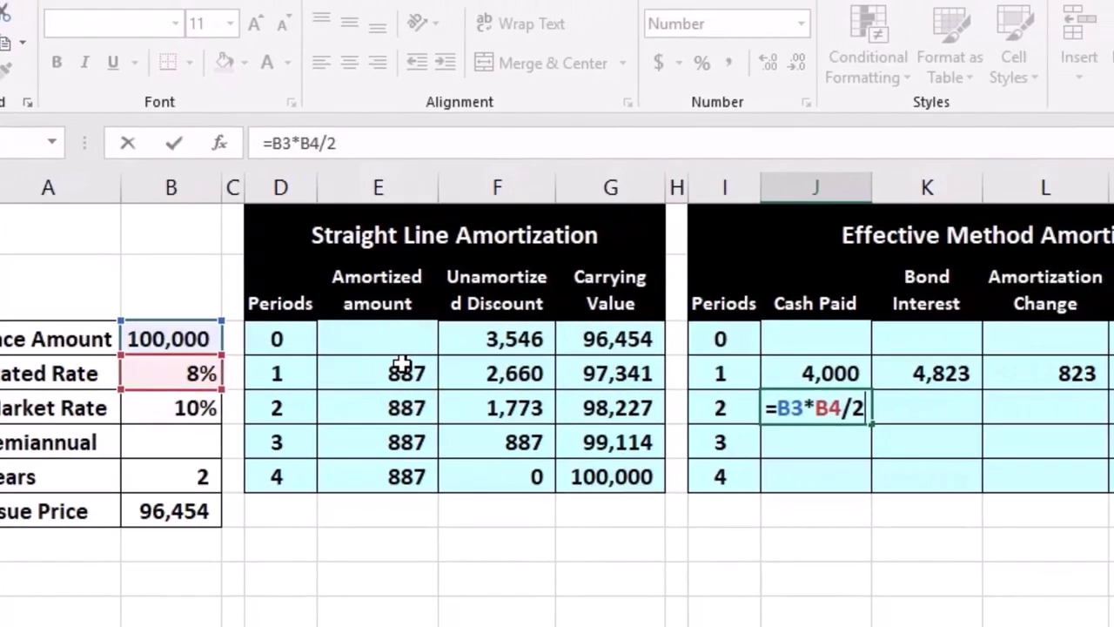
pyautogui.press('Return')
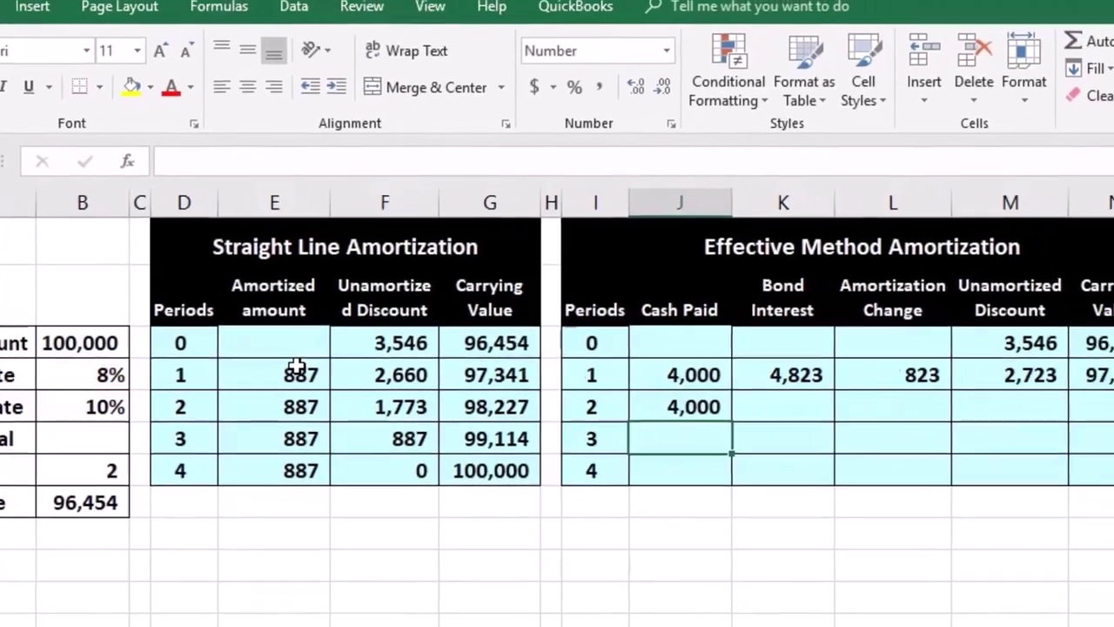
# Calculate the period 2 bond interest in K5 as prior carrying value times market rate, halved, =N4*B5/2, and review its formula
pyautogui.click(737, 402)
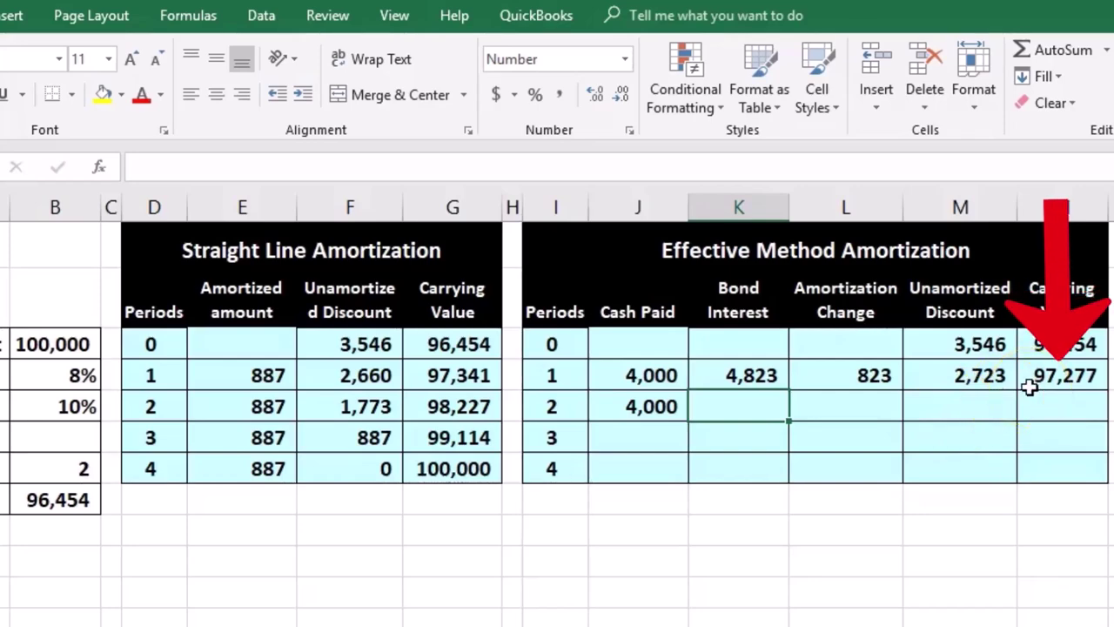
pyautogui.write('=')
pyautogui.click(1061, 376)
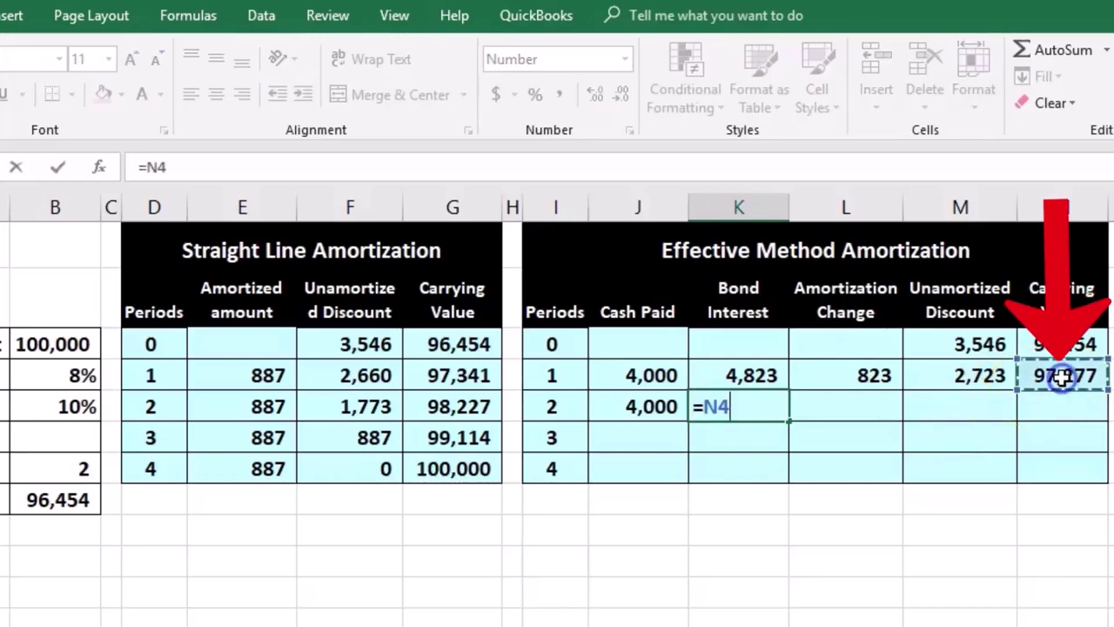
pyautogui.write('*')
pyautogui.click(68, 407)
pyautogui.write('/2')
pyautogui.press('Return')
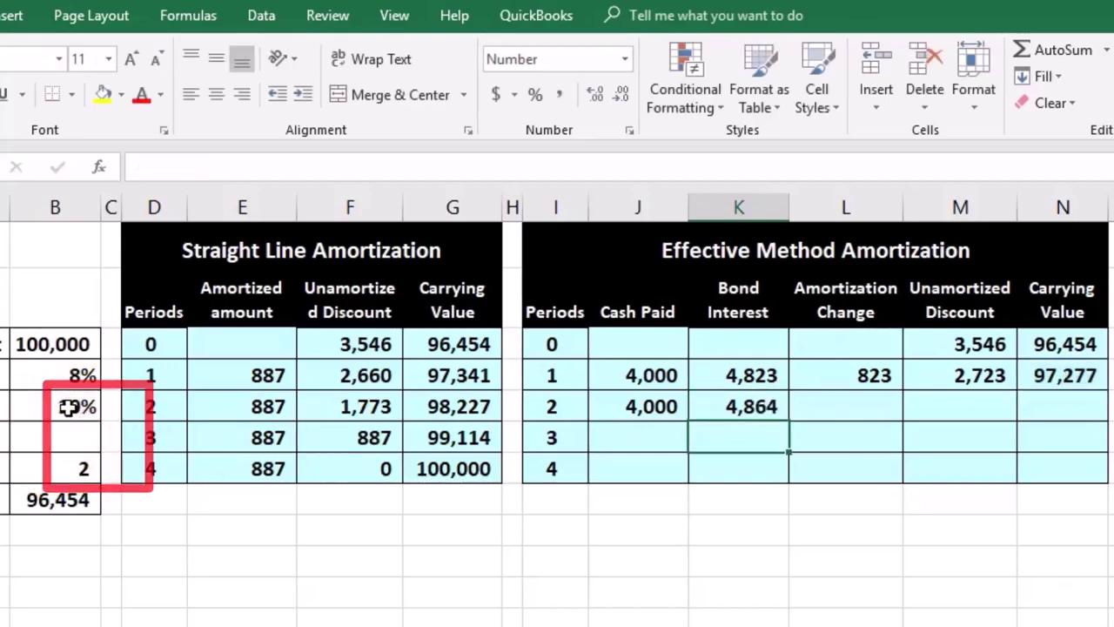
pyautogui.press('Up')
pyautogui.press('Up')
pyautogui.press('Down')
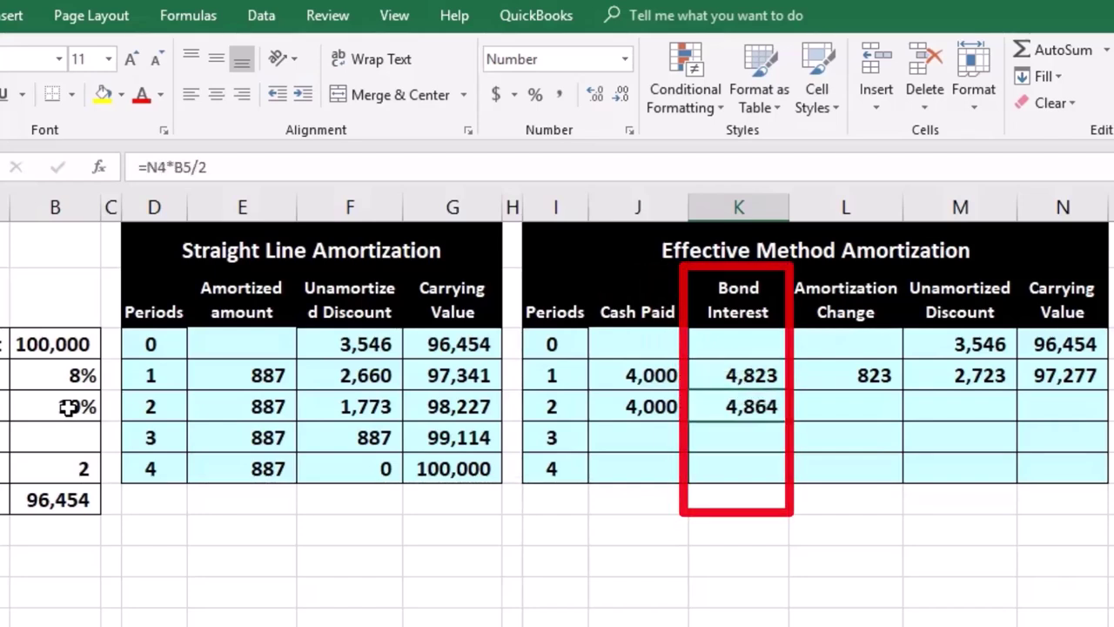
# Calculate the period 2 amortization change in L5 as =K5-J5 and compare the first two periods with the straight-line amortized amounts
pyautogui.press('Right')
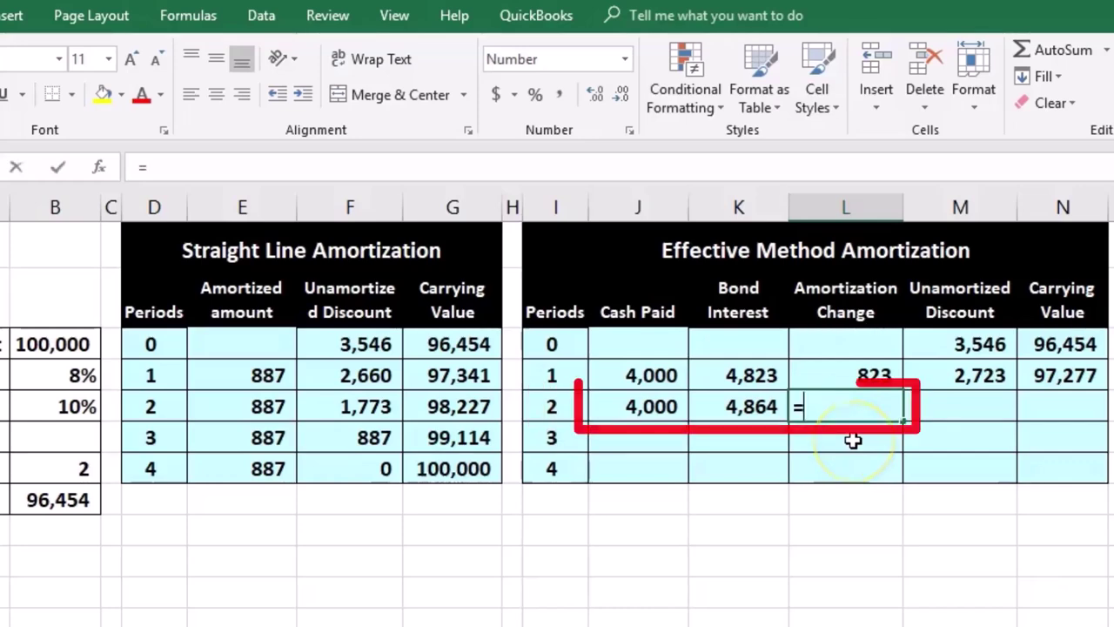
pyautogui.write('=')
pyautogui.click(759, 412)
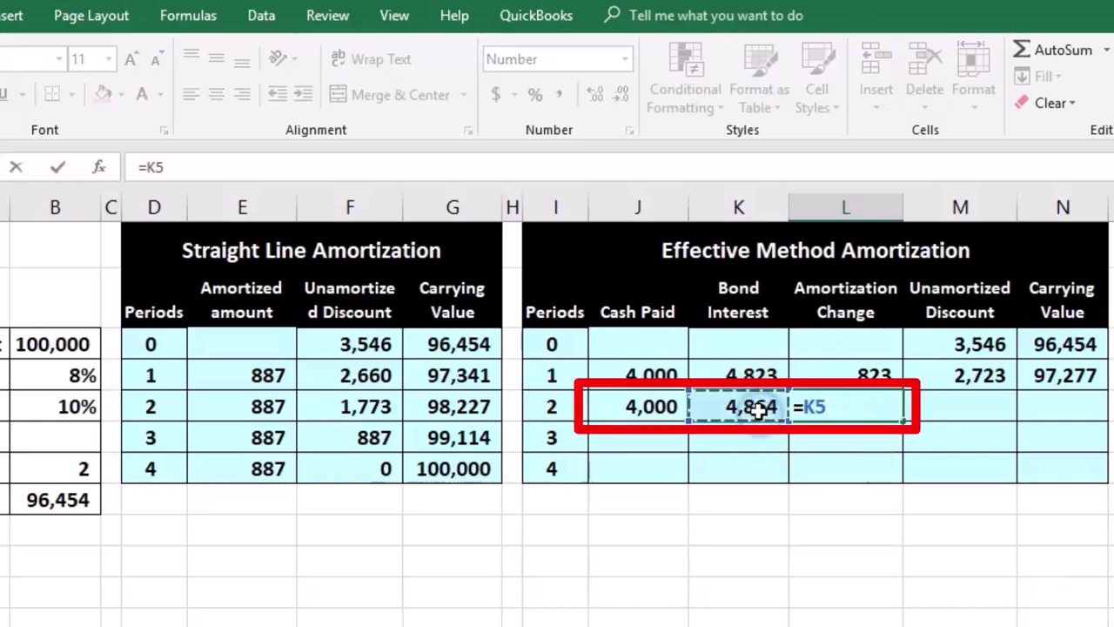
pyautogui.write('-')
pyautogui.click(621, 401)
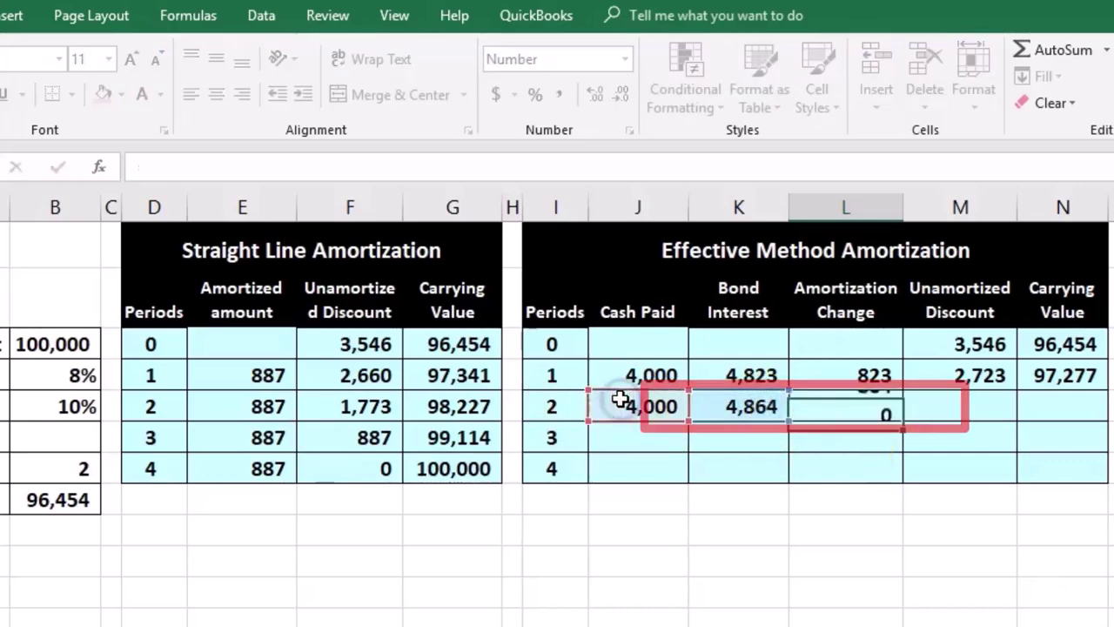
pyautogui.press('Return')
pyautogui.click(867, 406)
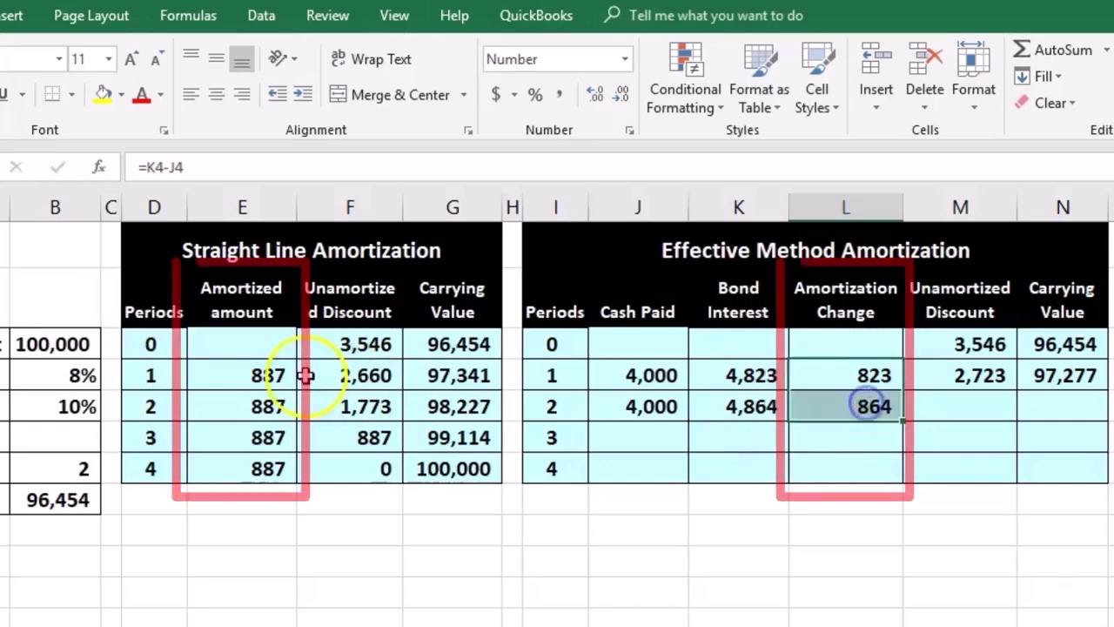
pyautogui.click(261, 402)
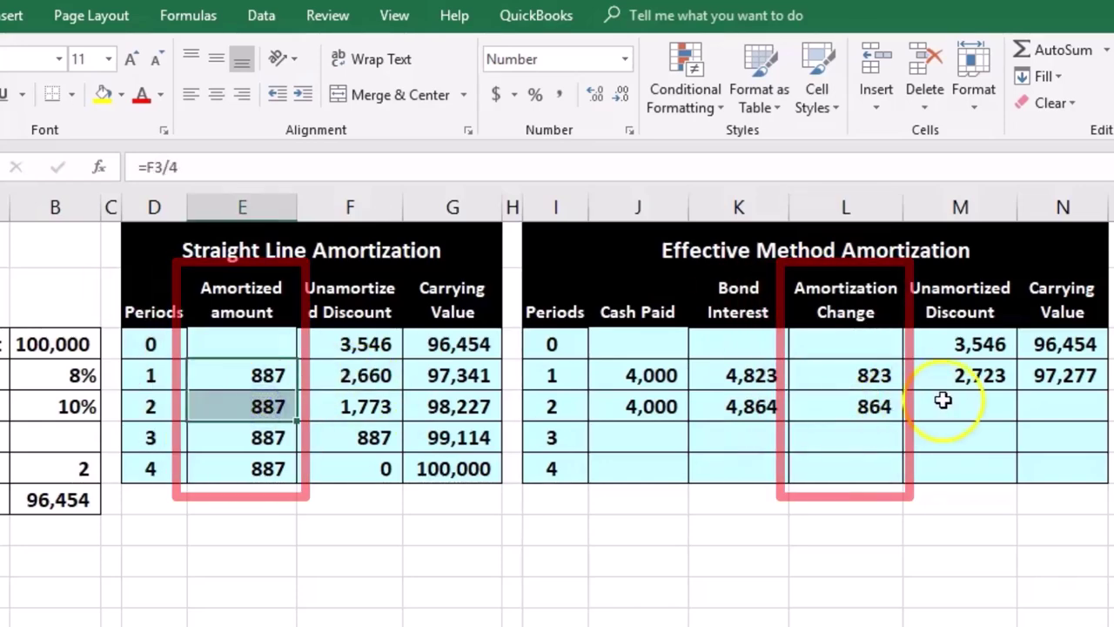
# Calculate the period 2 unamortized discount in M5 as the prior unamortized discount minus the amortization change, =M4-L5
pyautogui.click(970, 406)
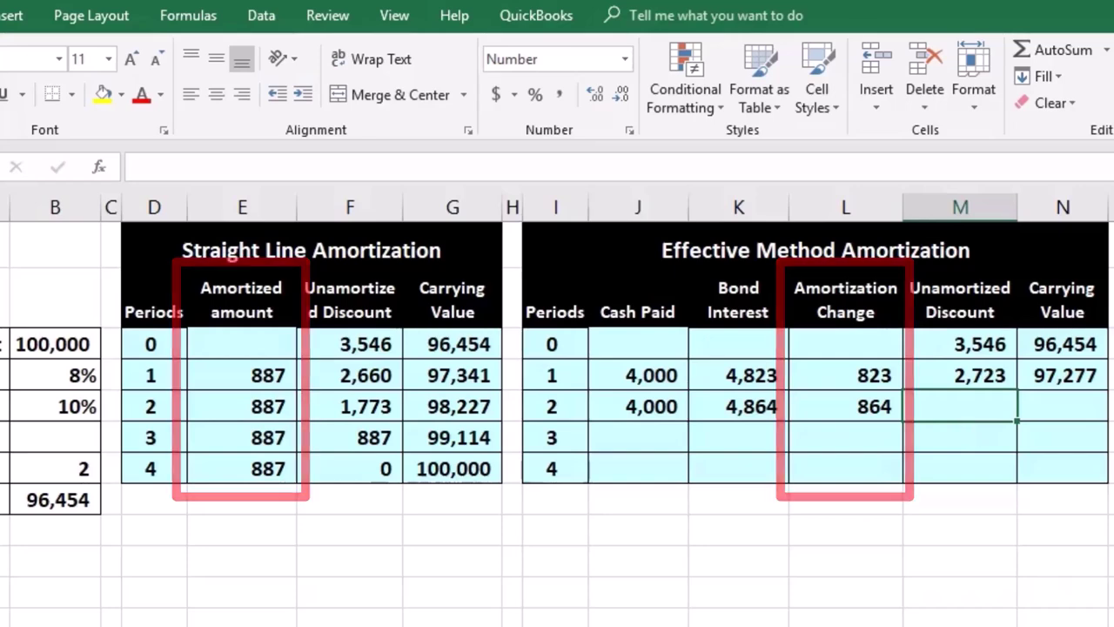
pyautogui.write('=')
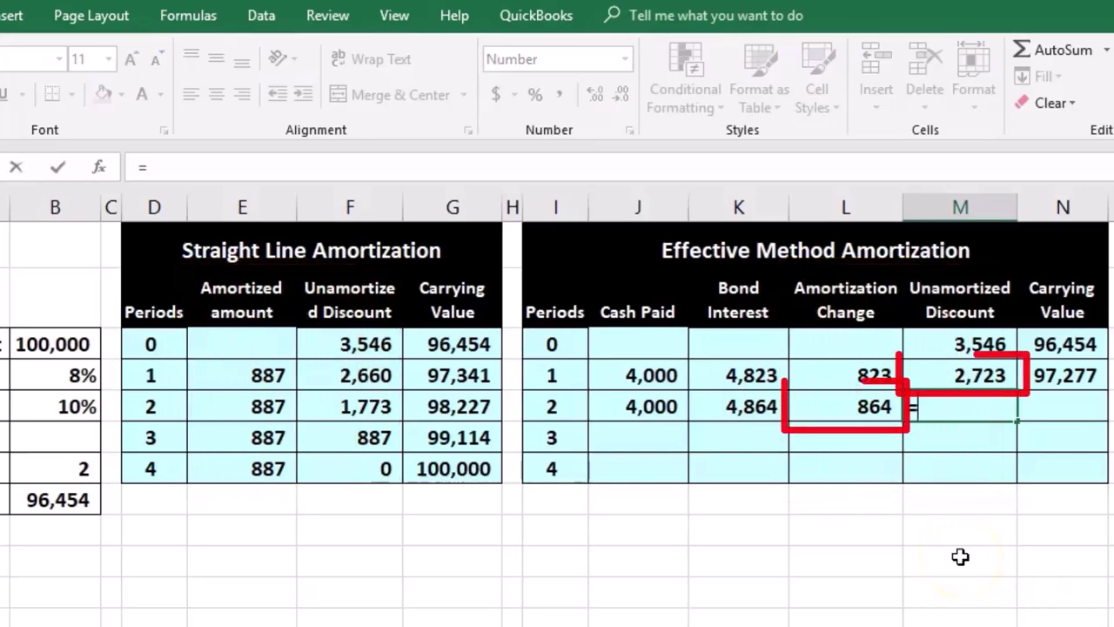
pyautogui.click(958, 375)
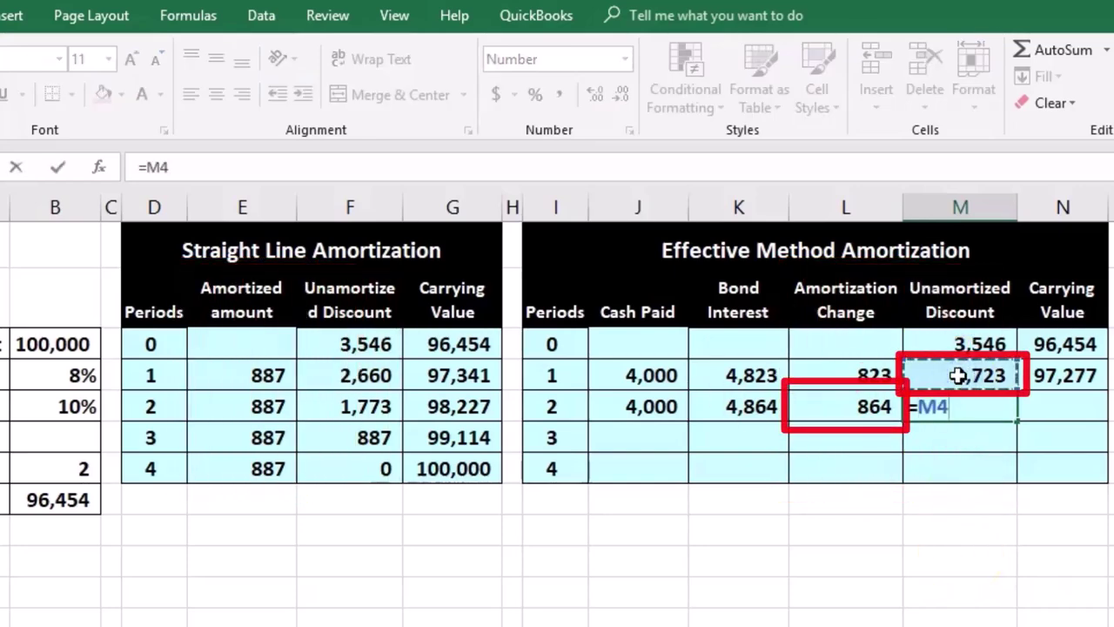
pyautogui.write('-')
pyautogui.click(864, 400)
pyautogui.press('Return')
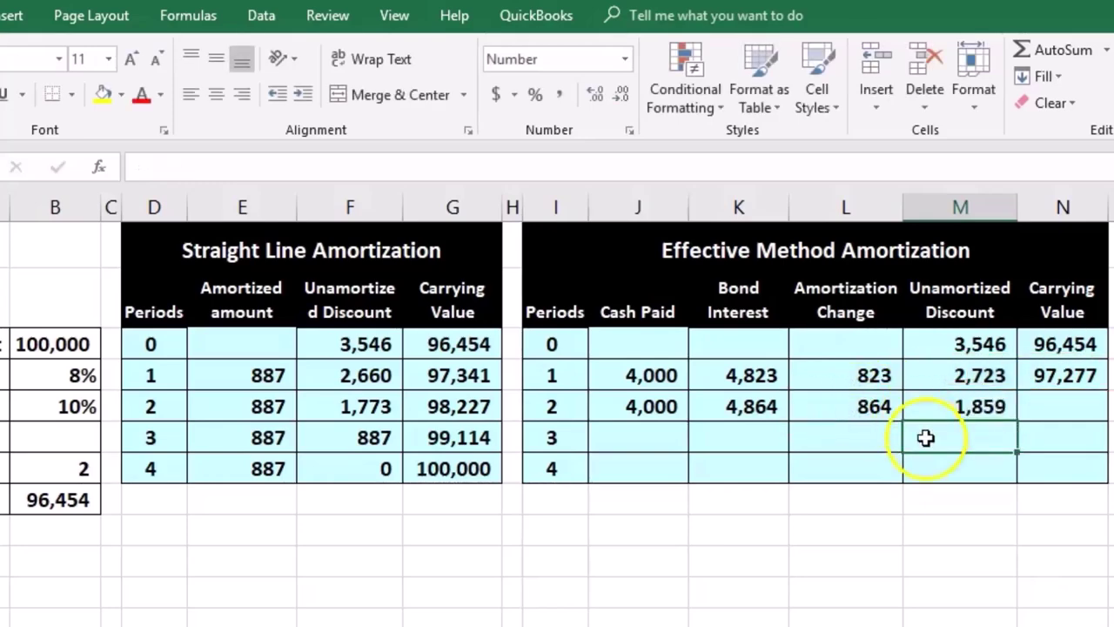
# Calculate the period 2 carrying value in N5 as face amount minus unamortized discount, =B3-M5
pyautogui.click(1064, 404)
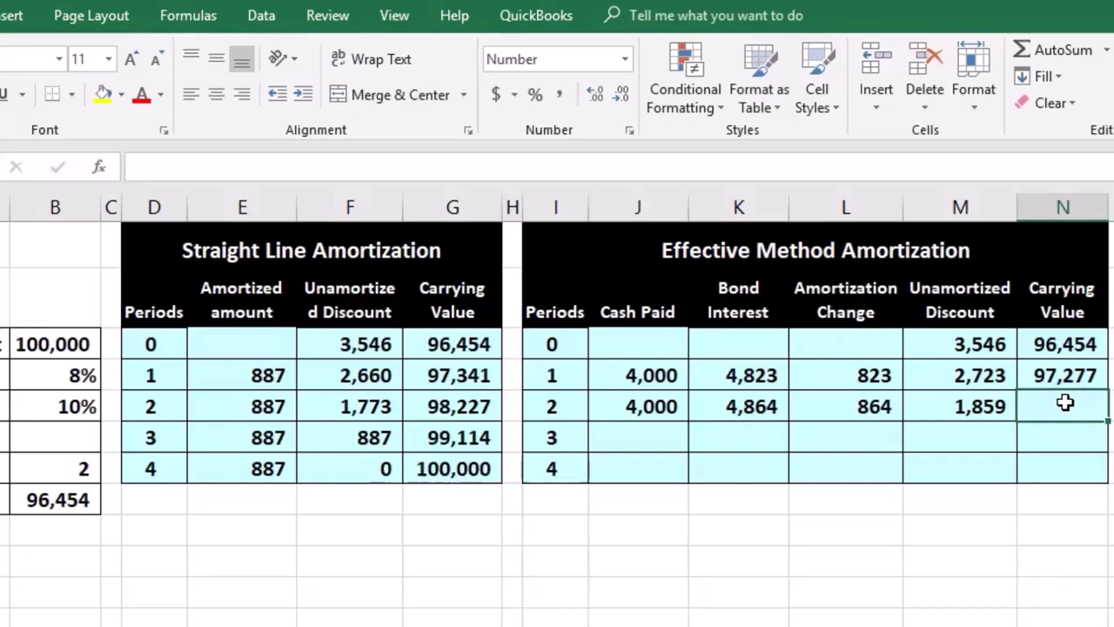
pyautogui.write('=')
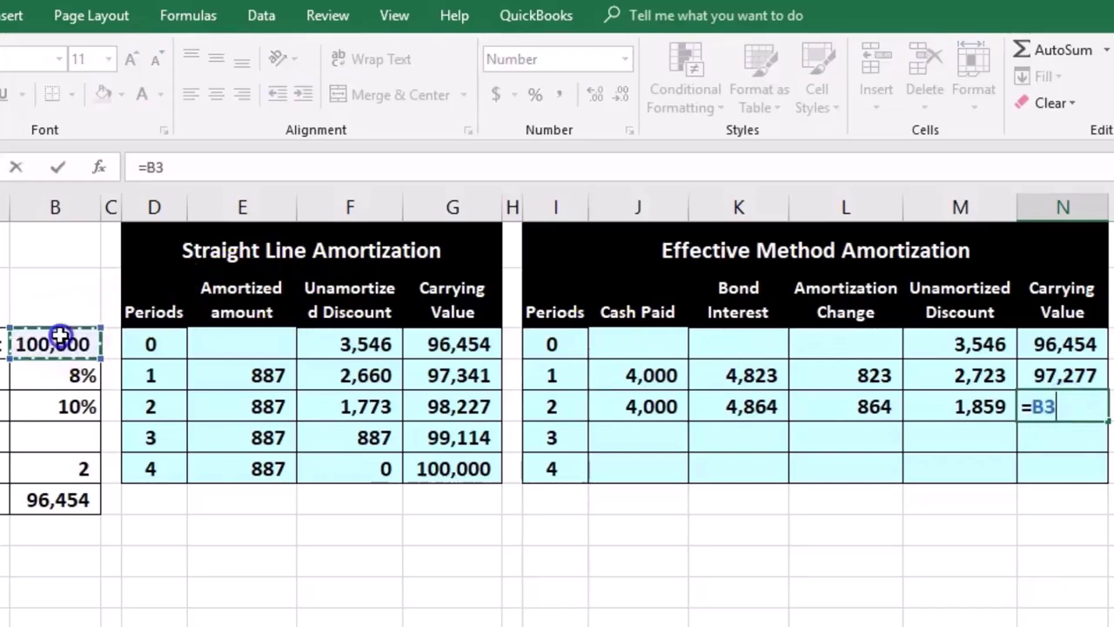
pyautogui.click(994, 406)
pyautogui.press('Return')
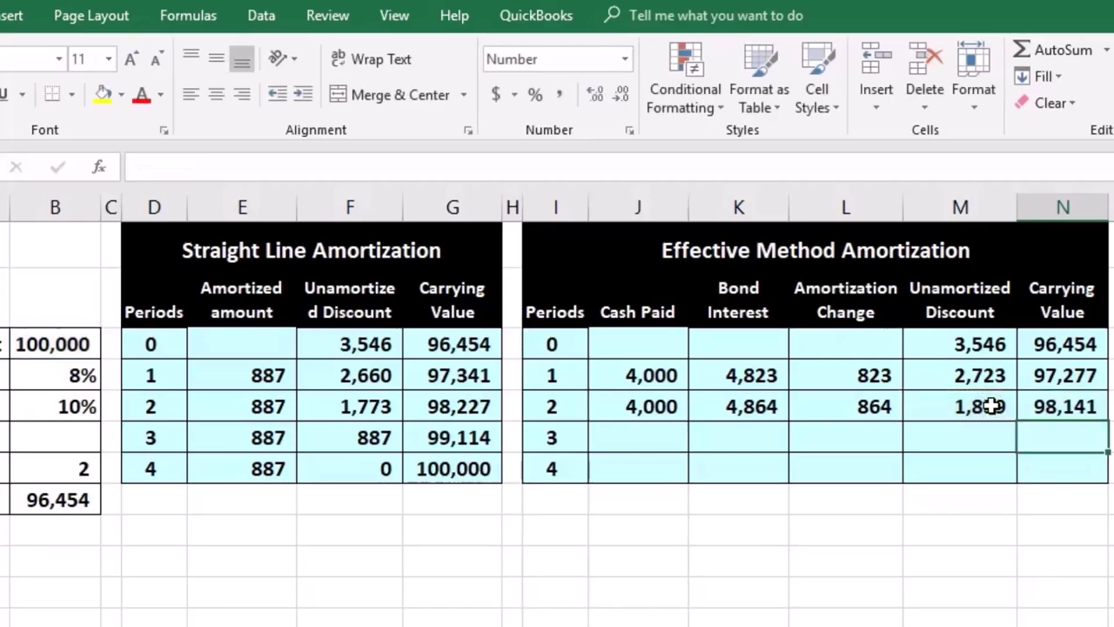
# Calculate the period 3 cash paid in J6 as face amount times stated rate, halved, =B3*B4/2, correcting the incomplete division
pyautogui.click(649, 435)
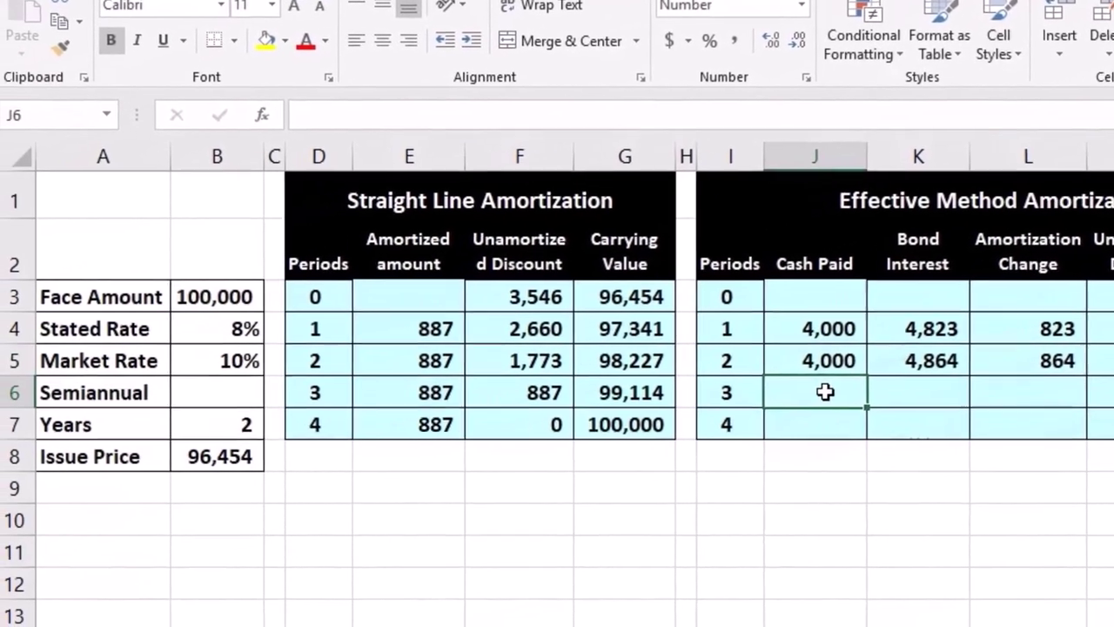
pyautogui.write('=')
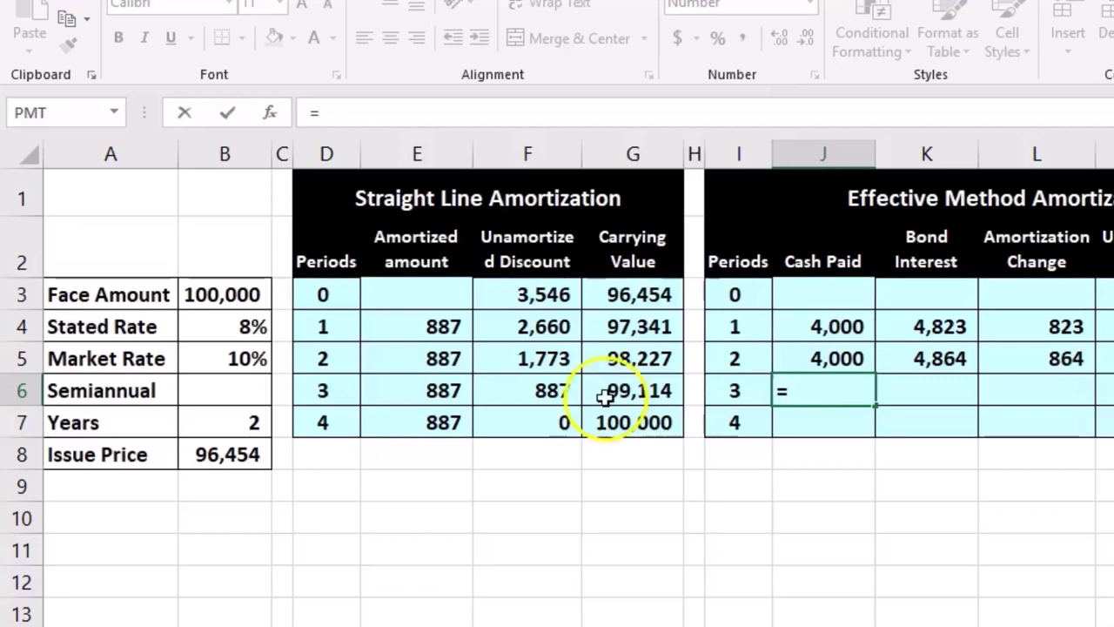
pyautogui.click(261, 296)
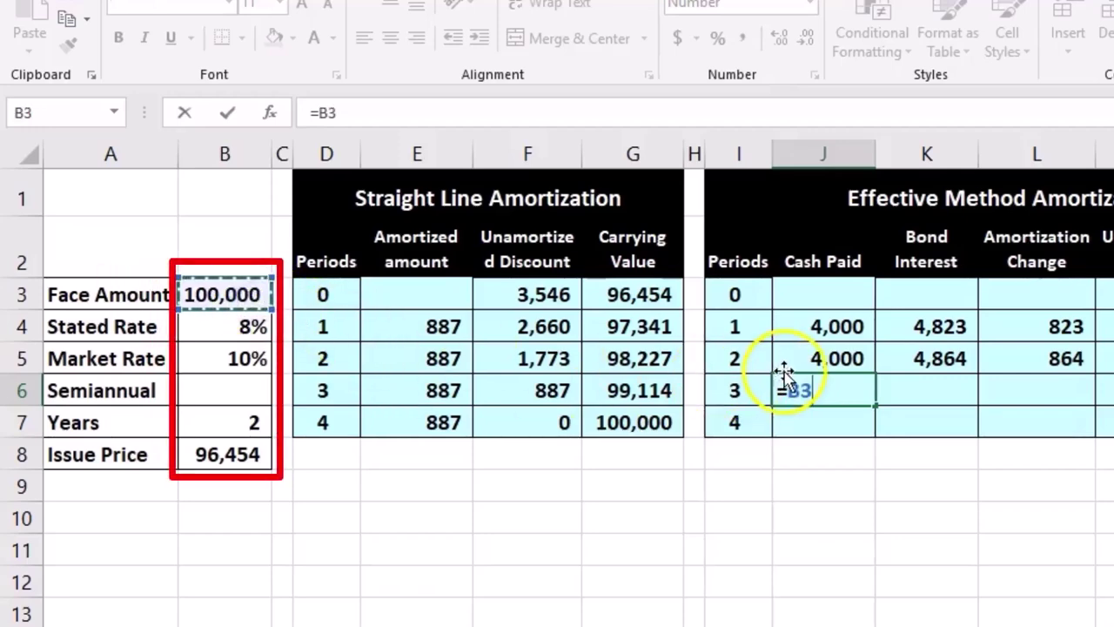
pyautogui.write('*')
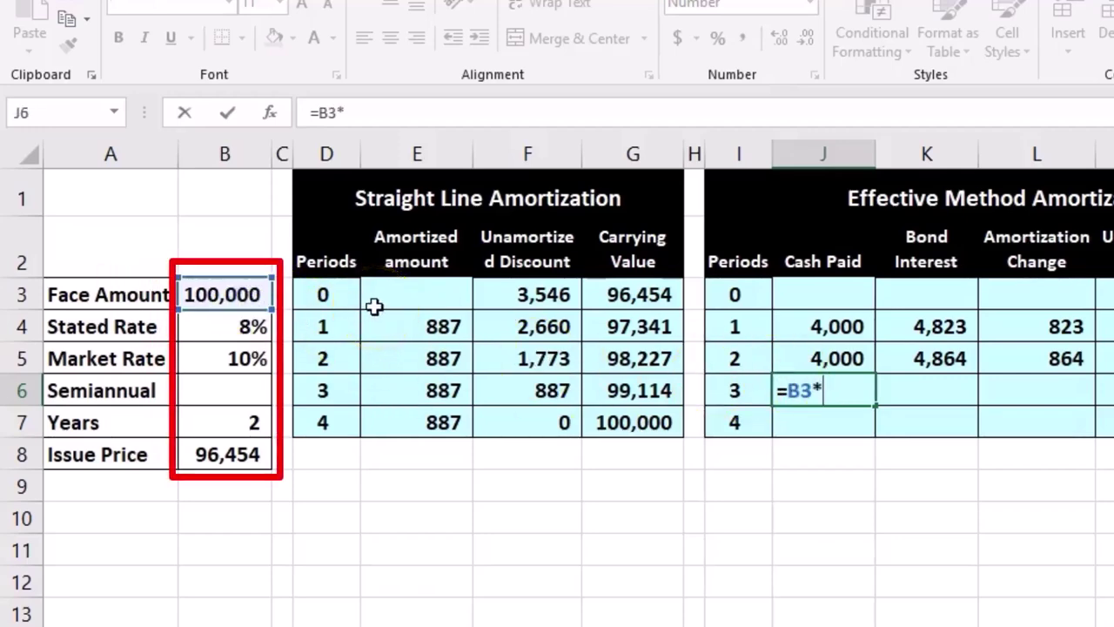
pyautogui.click(228, 324)
pyautogui.write('/')
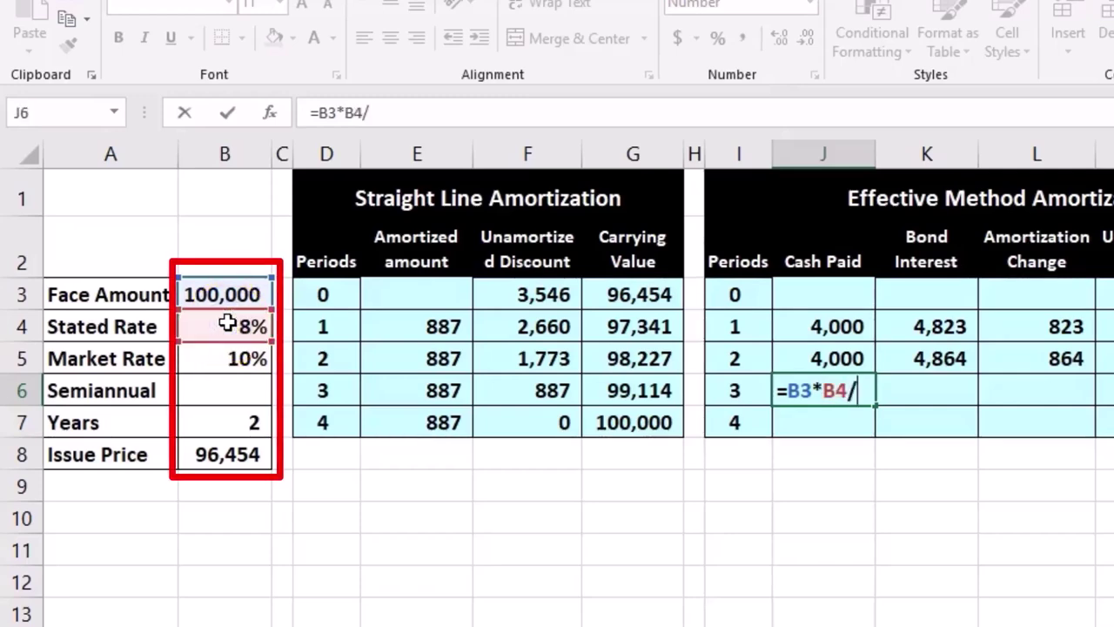
pyautogui.press('Return')
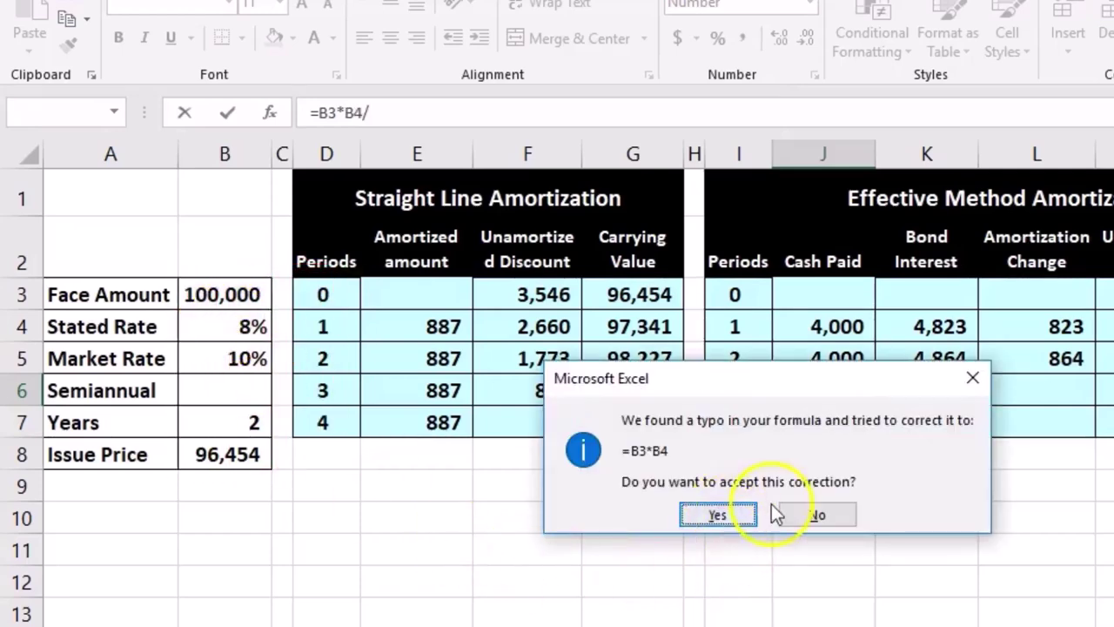
pyautogui.click(714, 515)
pyautogui.doubleClick(828, 390)
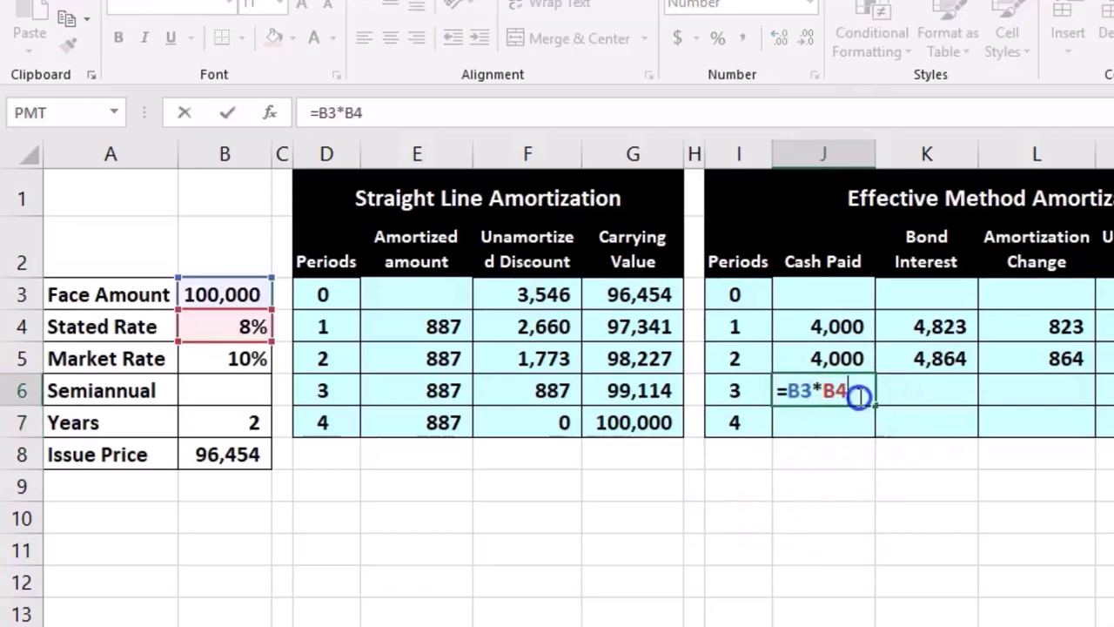
pyautogui.press('Return')
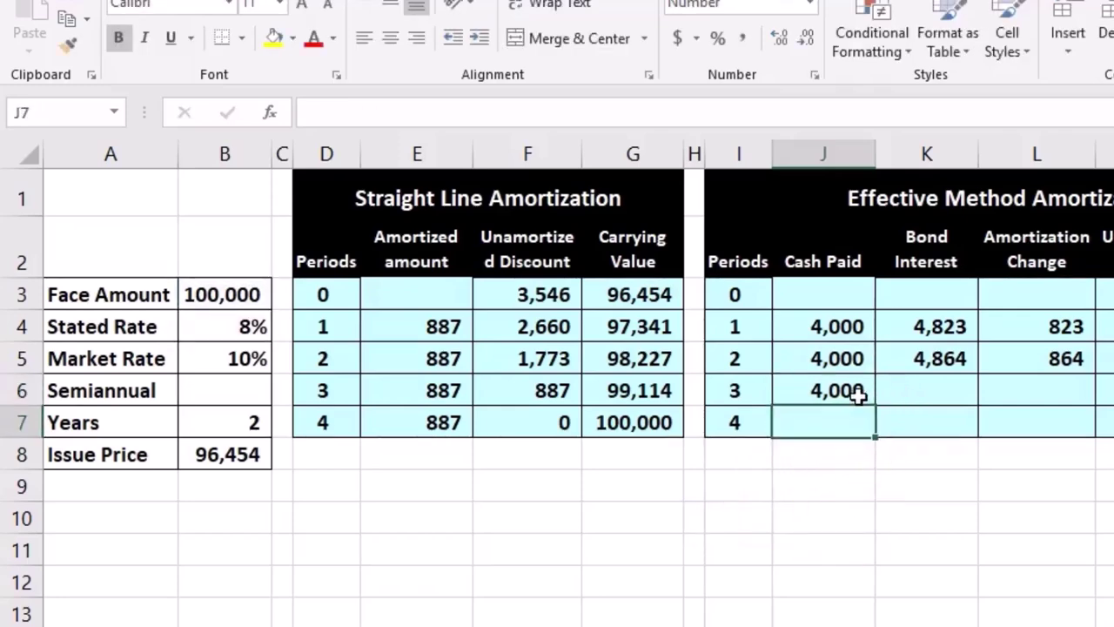
# Calculate the period 3 bond interest in K6 as the prior carrying value times the market rate, halved, =N5*B5/2
pyautogui.click(874, 392)
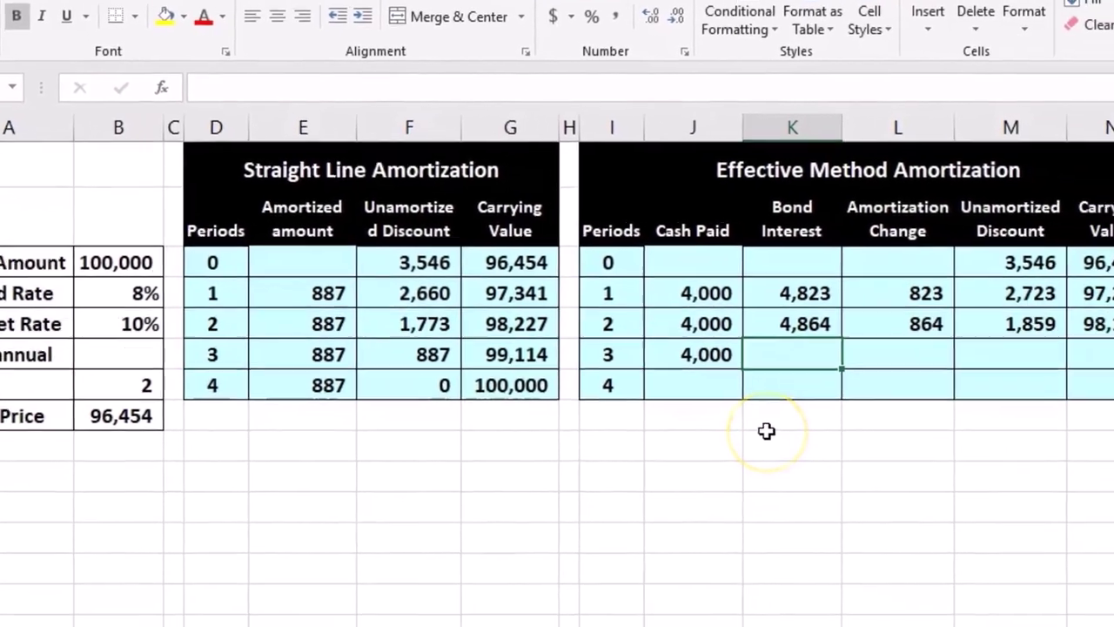
pyautogui.write('=')
pyautogui.press('Right')
pyautogui.press('Right')
pyautogui.press('Right')
pyautogui.press('Up')
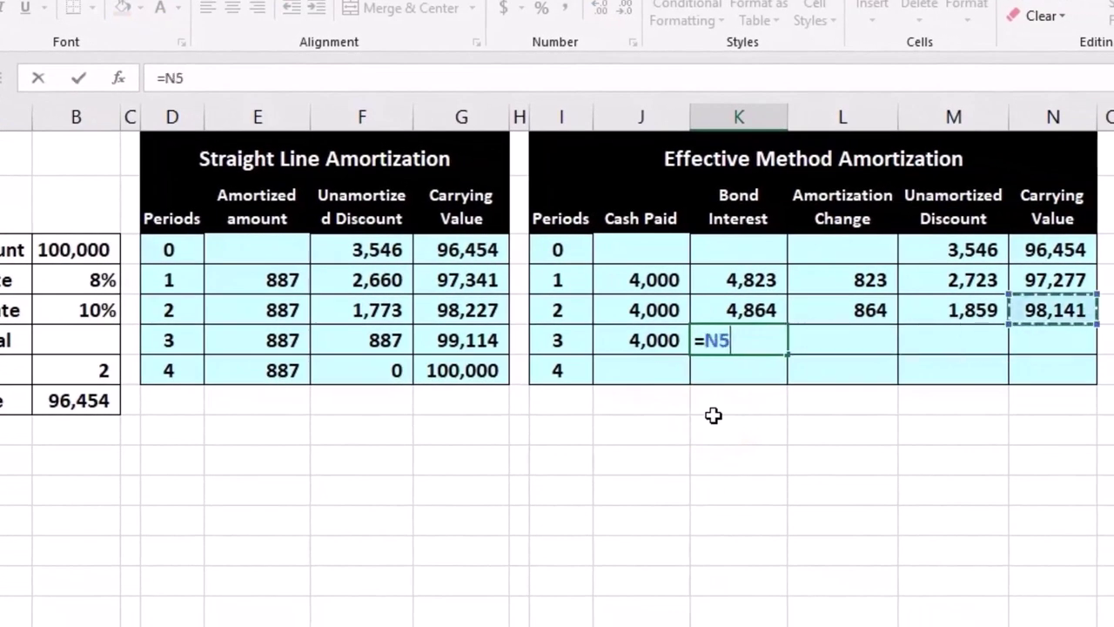
pyautogui.write('*')
pyautogui.press('Left')
pyautogui.press('Left')
pyautogui.press('Left')
pyautogui.press('Left')
pyautogui.press('Left')
pyautogui.press('Left')
pyautogui.press('Left')
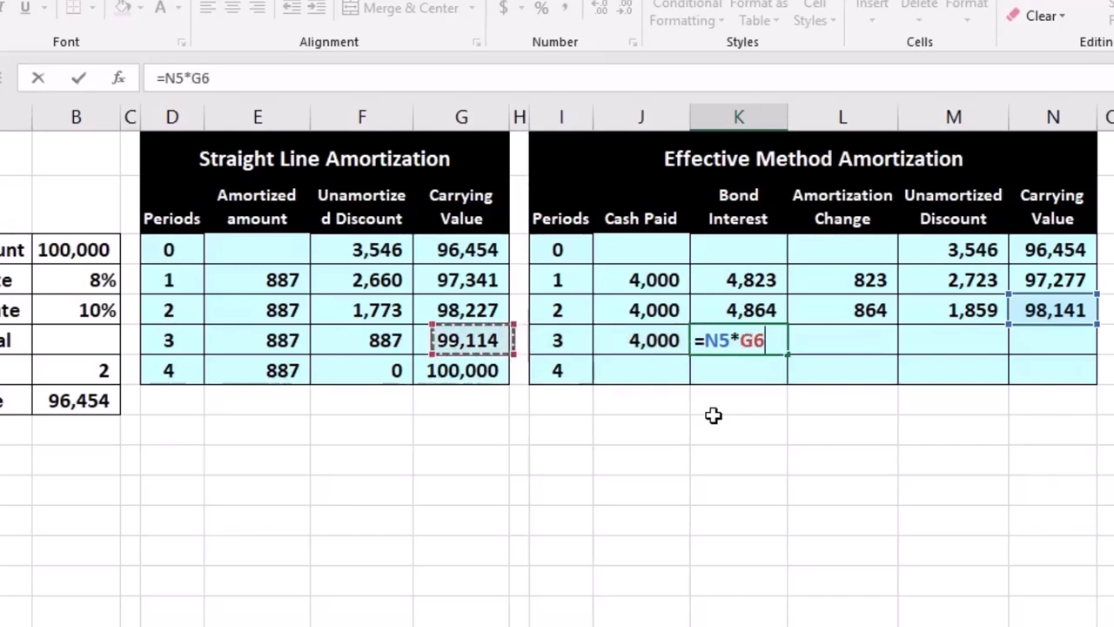
pyautogui.press('Up')
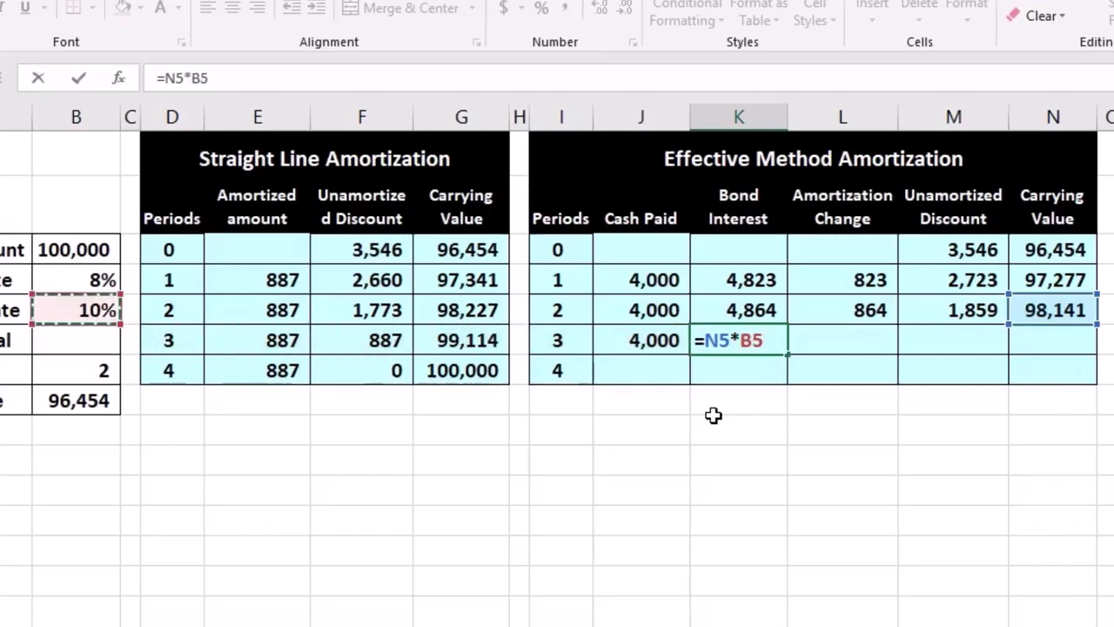
pyautogui.write('2')
pyautogui.press('Return')
# Calculate the period 3 amortization change in L6 as bond interest minus cash paid, =K6-J6
pyautogui.press('Up')
pyautogui.press('Right')
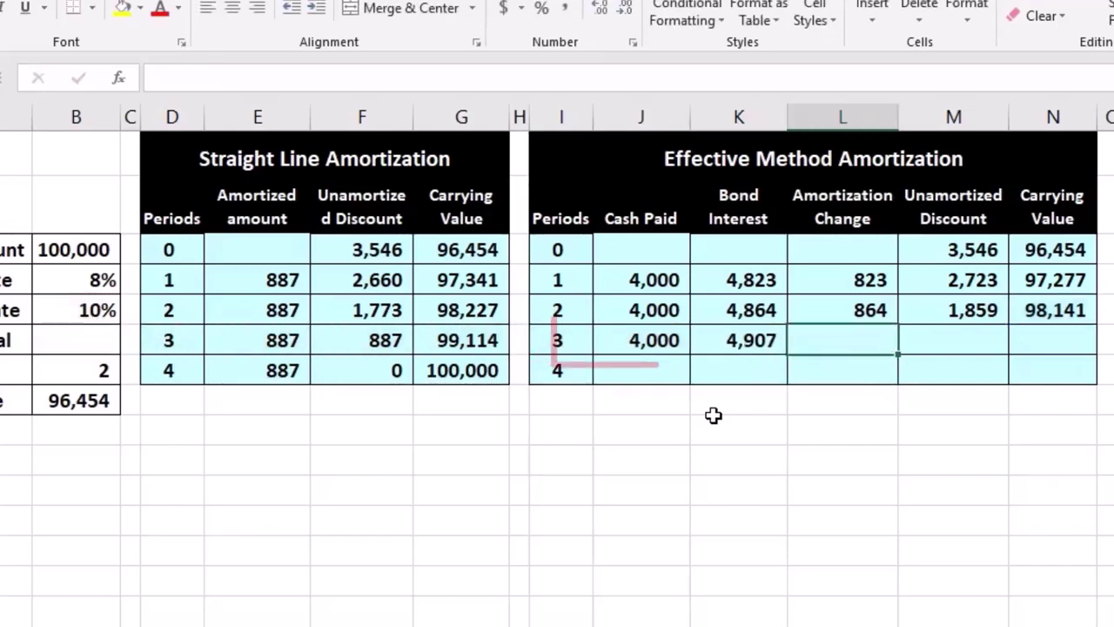
pyautogui.write('=')
pyautogui.press('Left')
pyautogui.write('-')
pyautogui.press('Left')
pyautogui.press('Left')
pyautogui.press('Return')
# Calculate the period 3 unamortized discount in M6 as the prior unamortized discount minus the amortization change, =M5-L6
pyautogui.press('Up')
pyautogui.press('Right')
pyautogui.write('=')
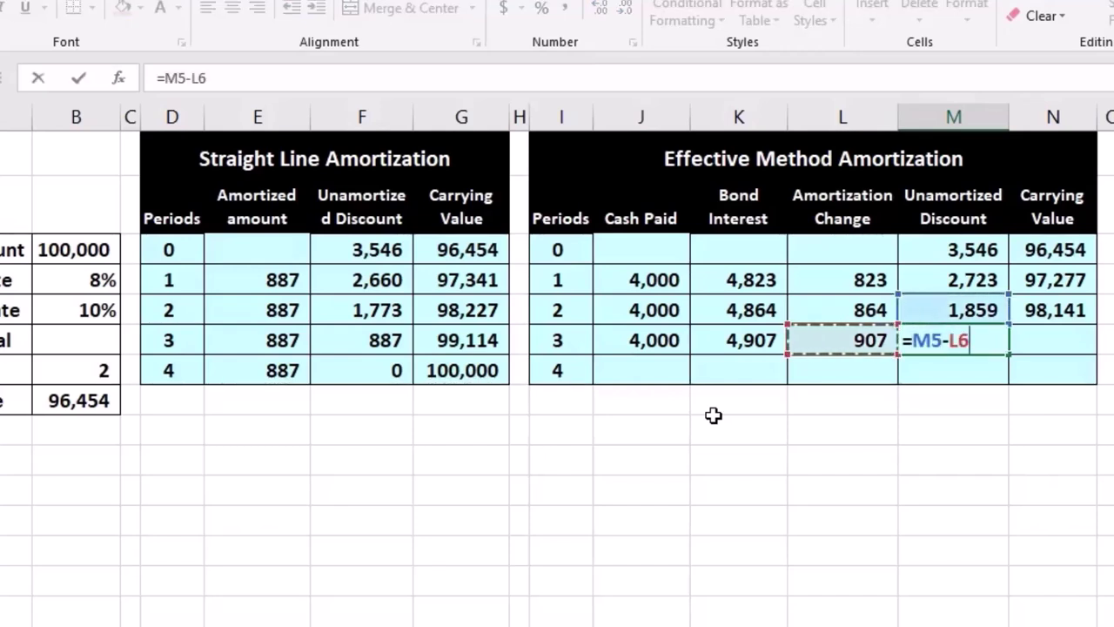
pyautogui.press('Tab')
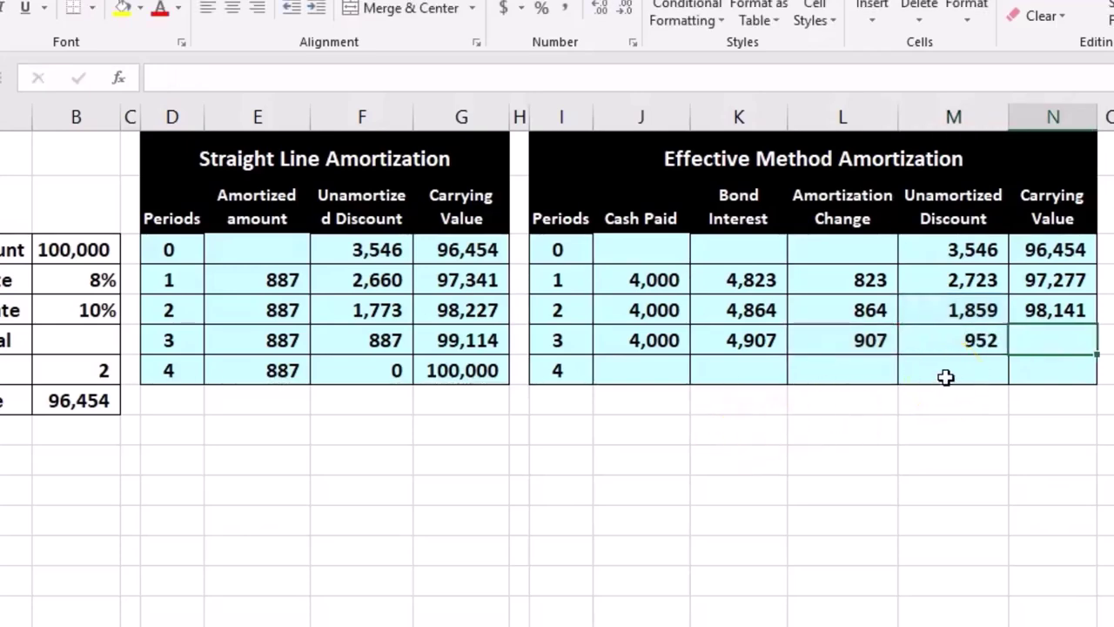
# Calculate the period 3 carrying value in N6 as face amount minus unamortized discount, =B3-M6
pyautogui.write('=')
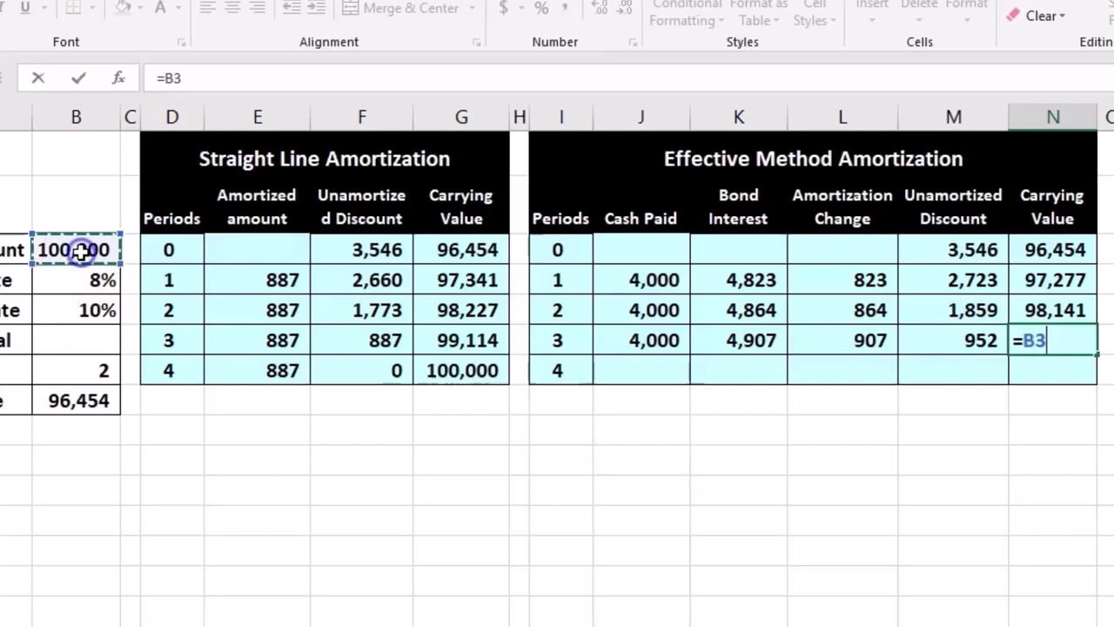
pyautogui.click(939, 340)
pyautogui.press('Return')
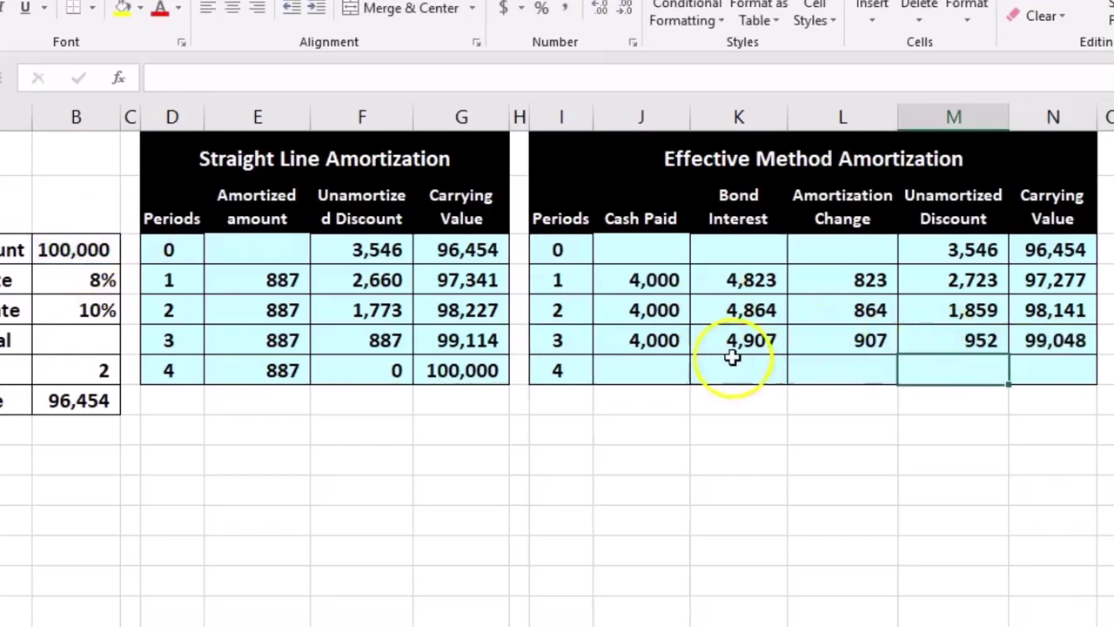
# Calculate the period 4 cash paid in J7 as face amount times stated rate, halved, =B3*B4/2
pyautogui.click(660, 367)
pyautogui.write('=')
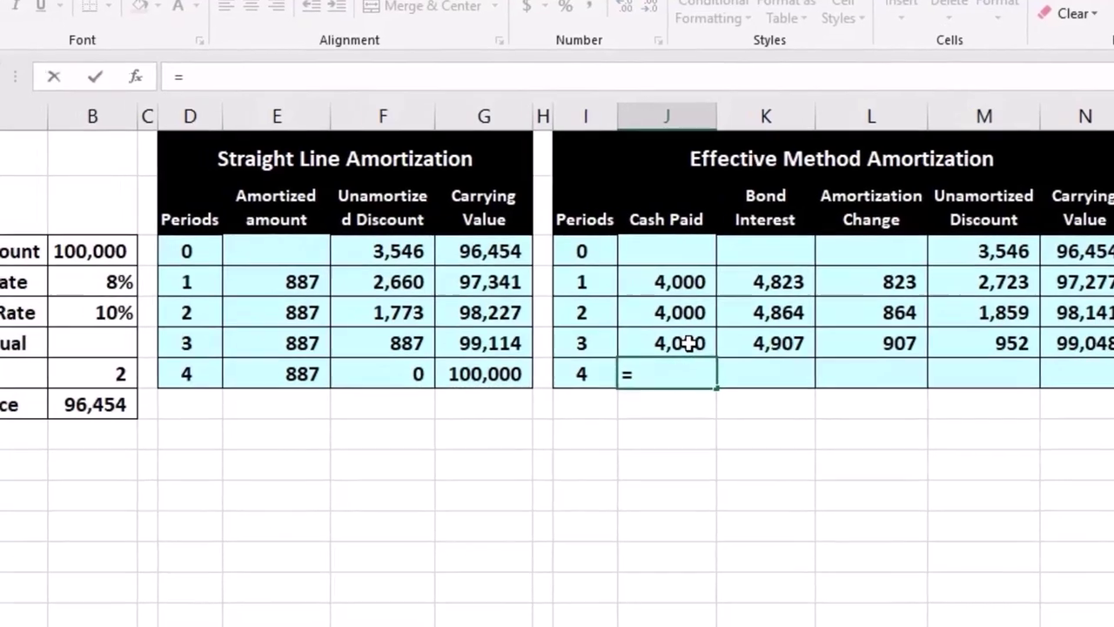
pyautogui.press('Left')
pyautogui.press('Left')
pyautogui.press('Left')
pyautogui.press('Left')
pyautogui.press('Left')
pyautogui.press('Left')
pyautogui.press('Left')
pyautogui.press('Up')
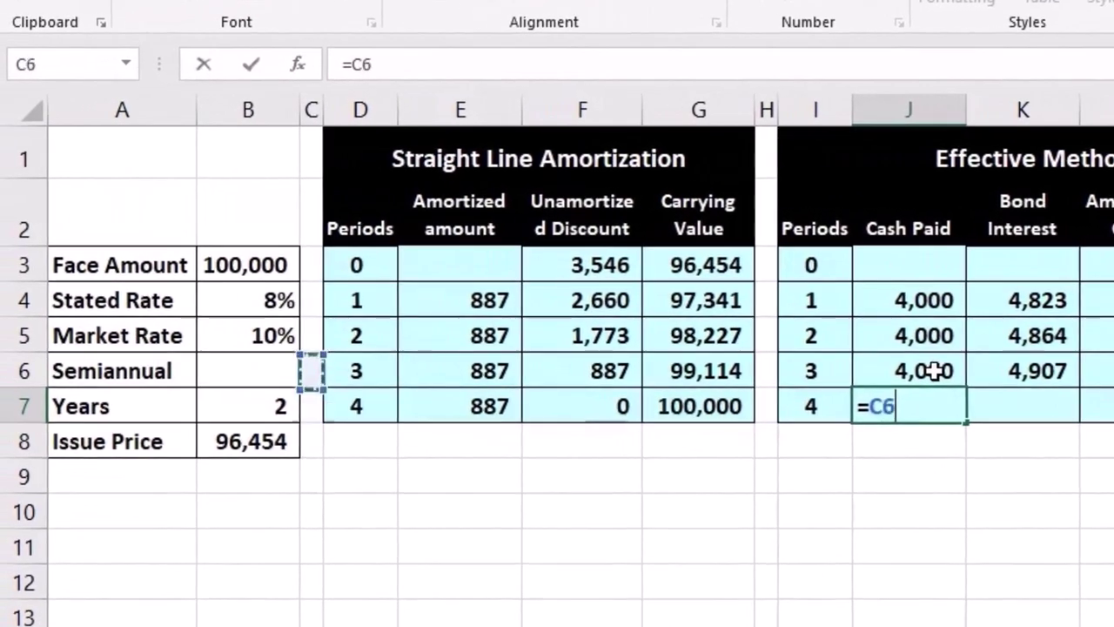
pyautogui.press('Up')
pyautogui.press('Up')
pyautogui.press('Up')
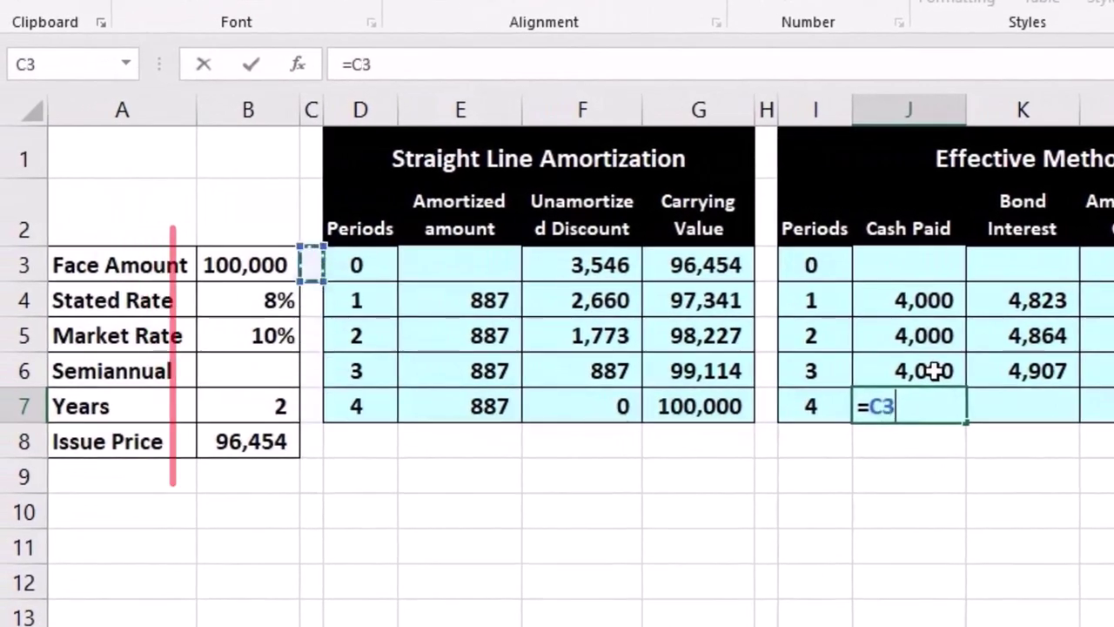
pyautogui.press('Left')
pyautogui.write('*')
pyautogui.press('Left')
pyautogui.press('Left')
pyautogui.press('Left')
pyautogui.press('Left')
pyautogui.press('Left')
pyautogui.press('Left')
pyautogui.press('Left')
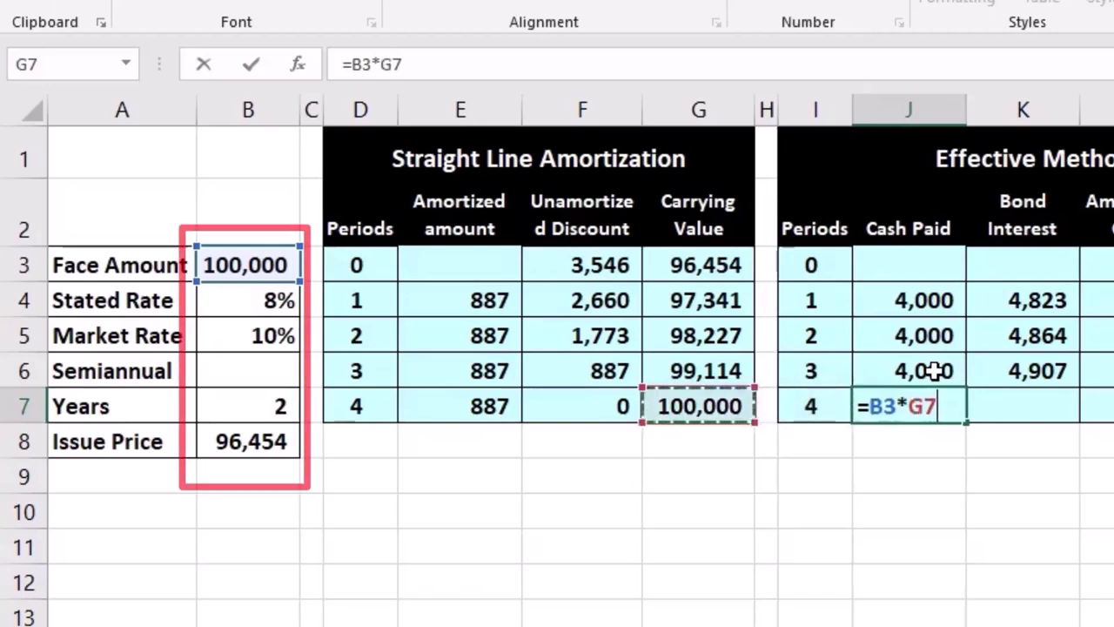
pyautogui.press('Up')
pyautogui.press('Up')
pyautogui.press('Up')
pyautogui.press('Up')
pyautogui.press('Left')
pyautogui.press('Down')
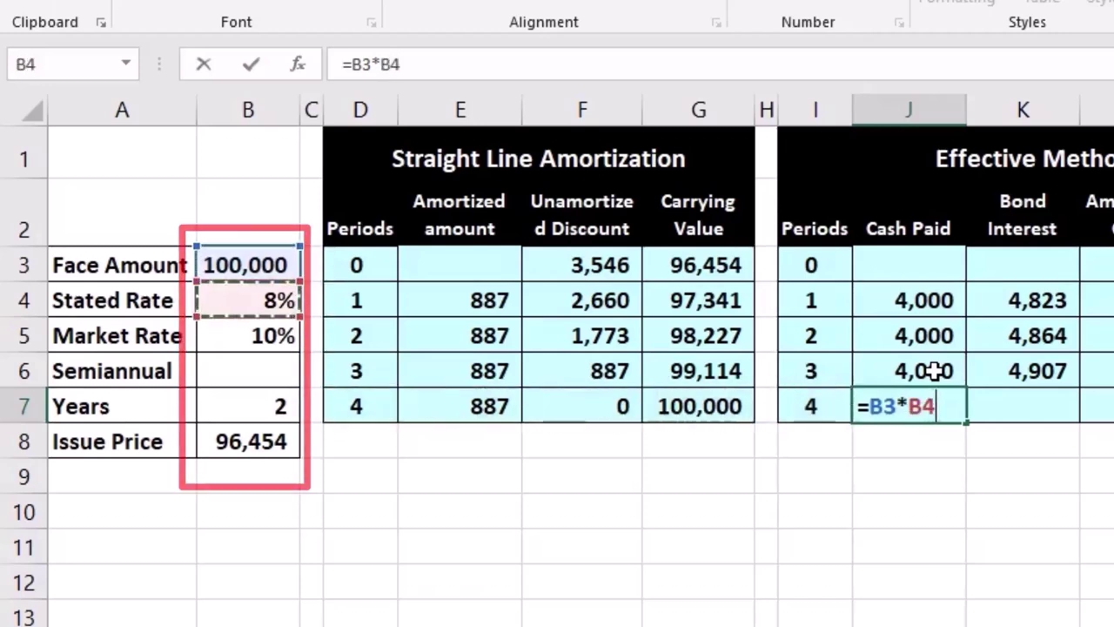
pyautogui.write('*')
pyautogui.press('BackSpace')
pyautogui.write('/2')
pyautogui.press('Tab')
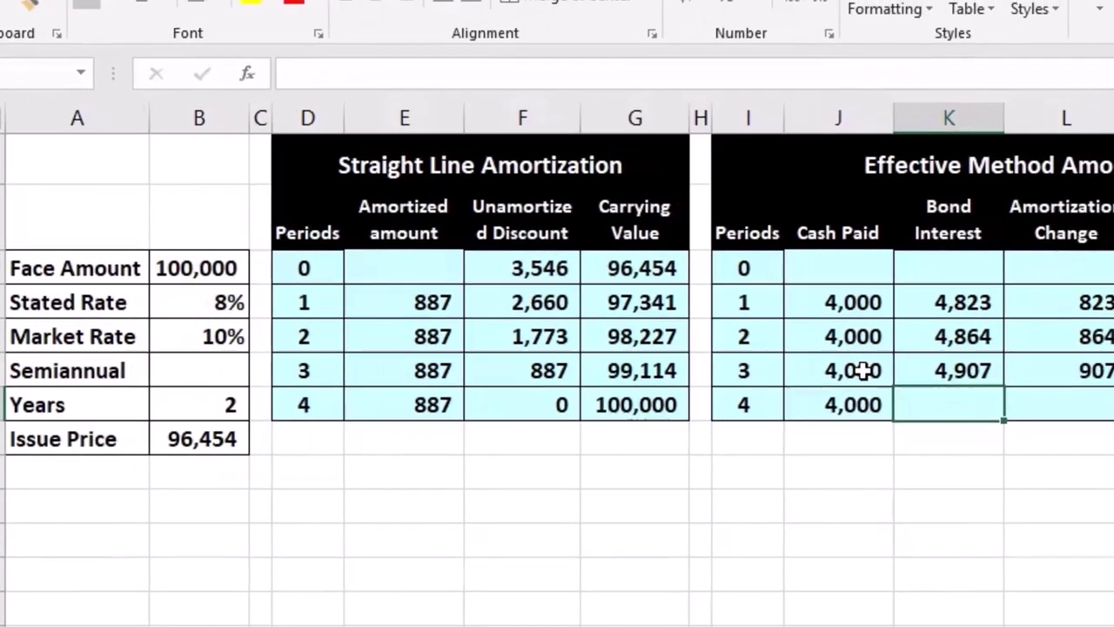
# Calculate the period 4 bond interest in K7 as the prior carrying value times the market rate, halved, =N6*B5/2
pyautogui.write('=')
pyautogui.press('Right')
pyautogui.press('Right')
pyautogui.press('Right')
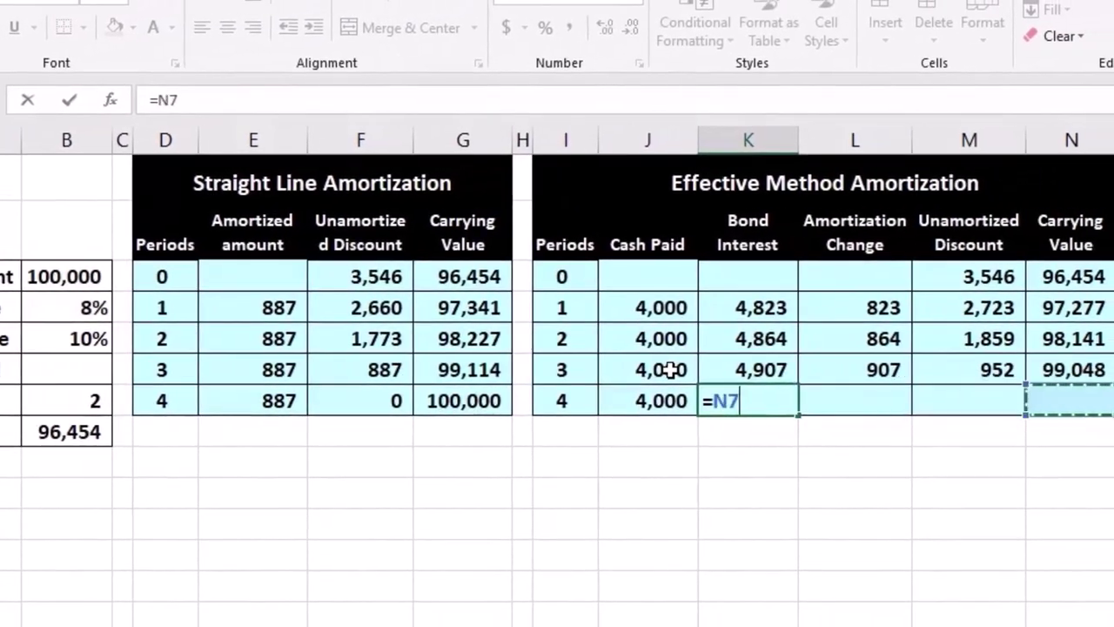
pyautogui.press('Up')
pyautogui.write('*')
pyautogui.press('Left')
pyautogui.press('Left')
pyautogui.press('Left')
pyautogui.press('Left')
pyautogui.press('Left')
pyautogui.press('Left')
pyautogui.press('Left')
pyautogui.press('Left')
pyautogui.press('Left')
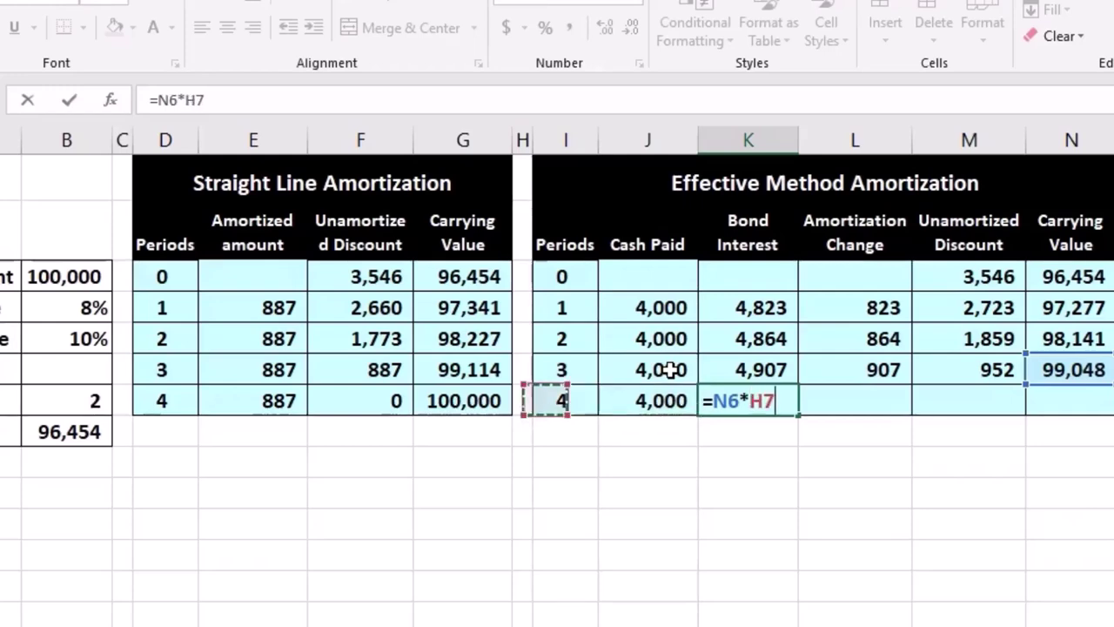
pyautogui.press('Up')
pyautogui.press('Up')
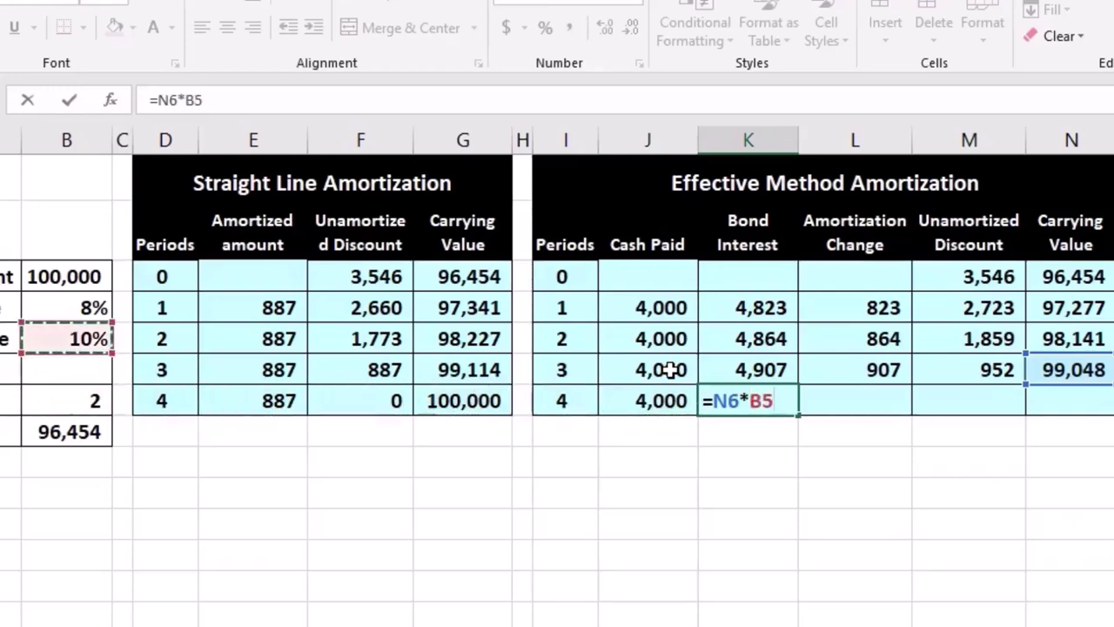
pyautogui.press('Tab')
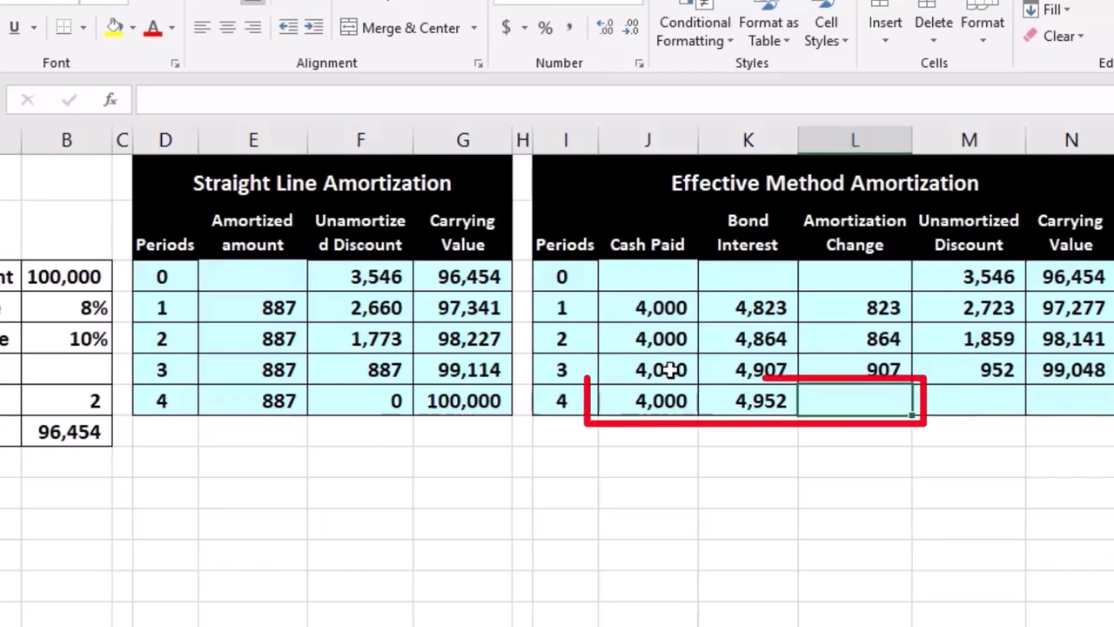
# Calculate the period 4 amortization change in L7 as bond interest minus cash paid, =K7-J7
pyautogui.write('=K7')
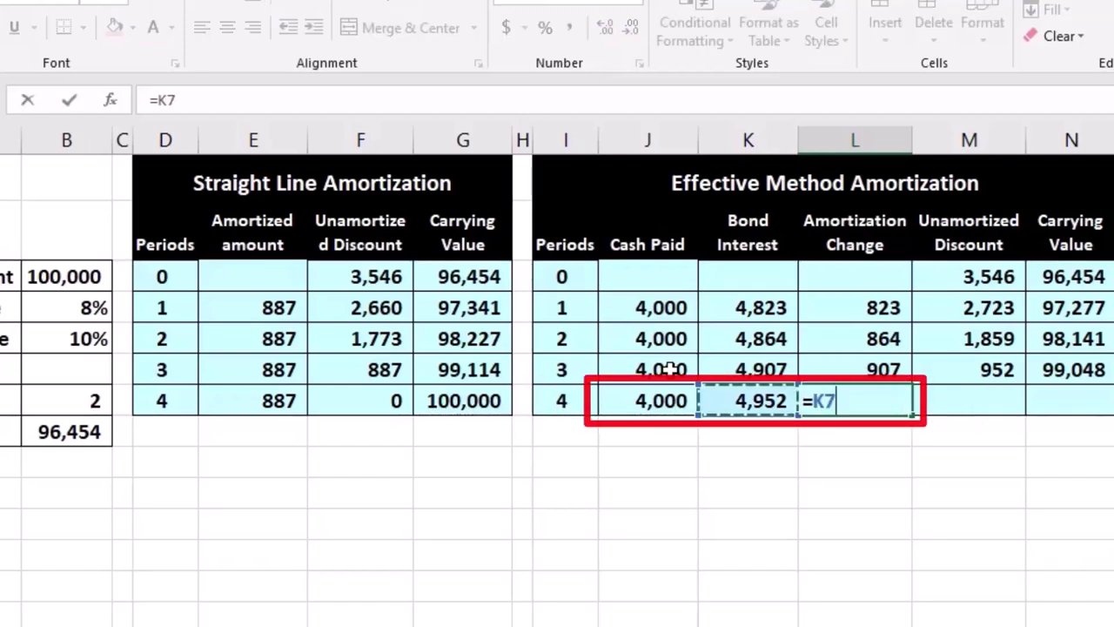
pyautogui.write('-')
pyautogui.press('Left')
pyautogui.press('Left')
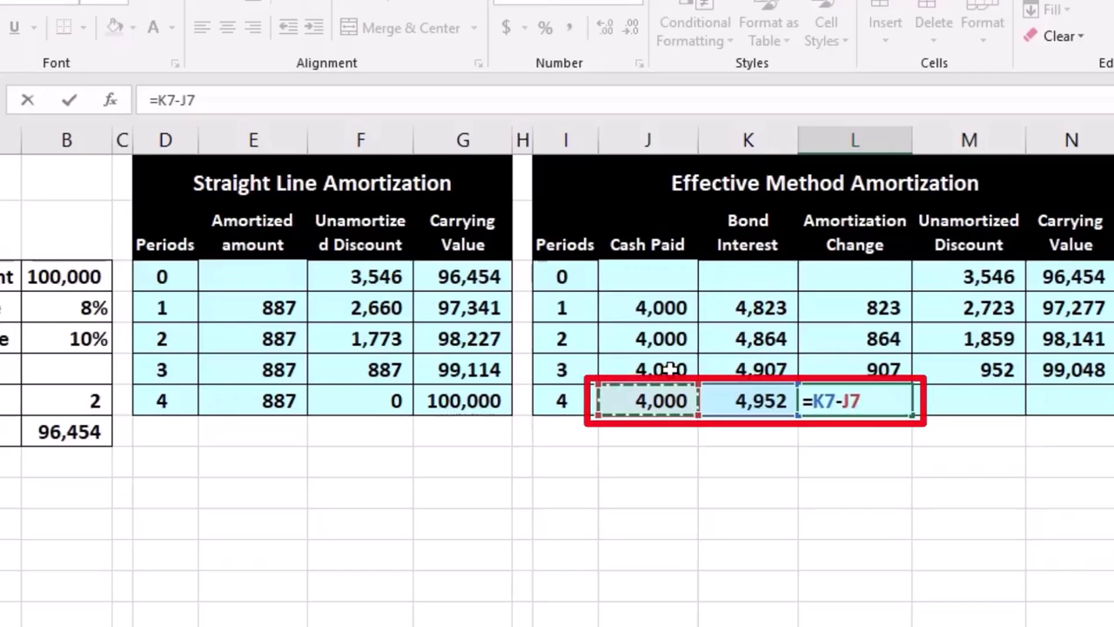
pyautogui.press('Tab')
# Calculate the period 4 unamortized discount in M7 as the prior unamortized discount minus the amortization change, =M6-L7
pyautogui.write('=')
pyautogui.press('Up')
pyautogui.write('-')
pyautogui.press('Left')
pyautogui.hotkey('ctrl', 'Return')
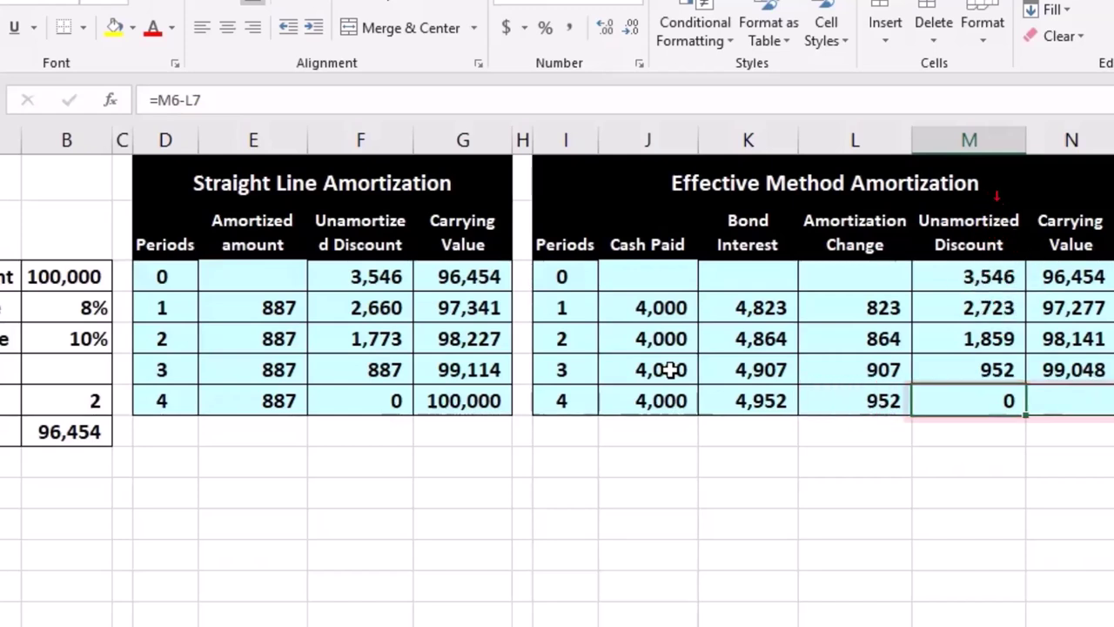
# Calculate the period 4 carrying value in N7 as face amount minus unamortized discount, =B3-M7
pyautogui.press('Right')
pyautogui.write('=')
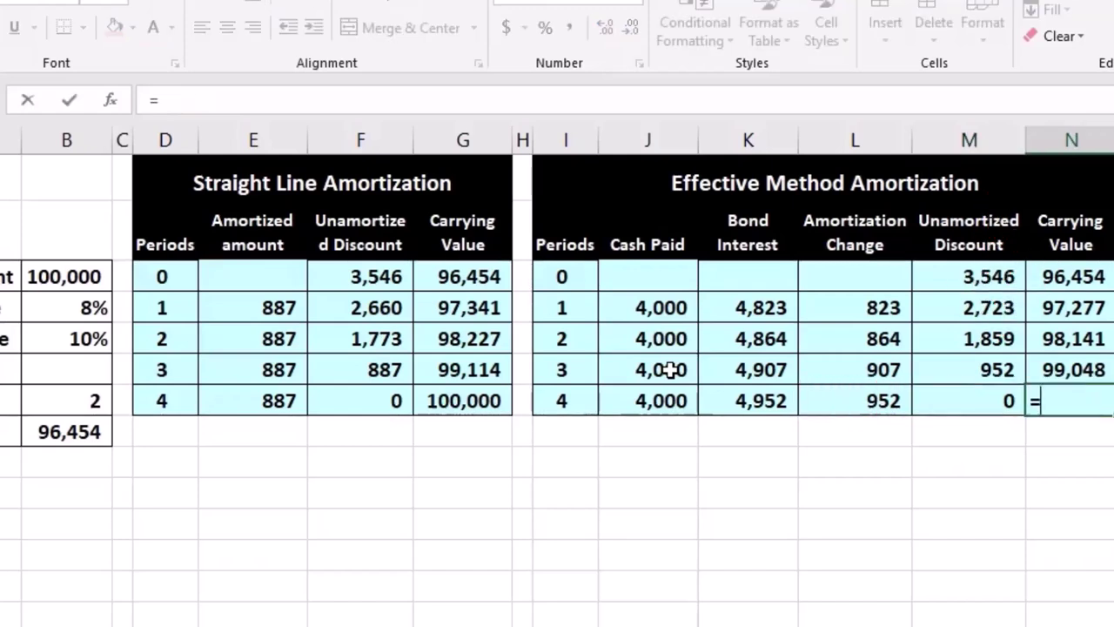
pyautogui.press('Left')
pyautogui.press('Left')
pyautogui.press('Left')
pyautogui.press('Left')
pyautogui.press('Left')
pyautogui.press('Left')
pyautogui.press('Left')
pyautogui.press('Left')
pyautogui.press('Left')
pyautogui.press('Left')
pyautogui.press('Left')
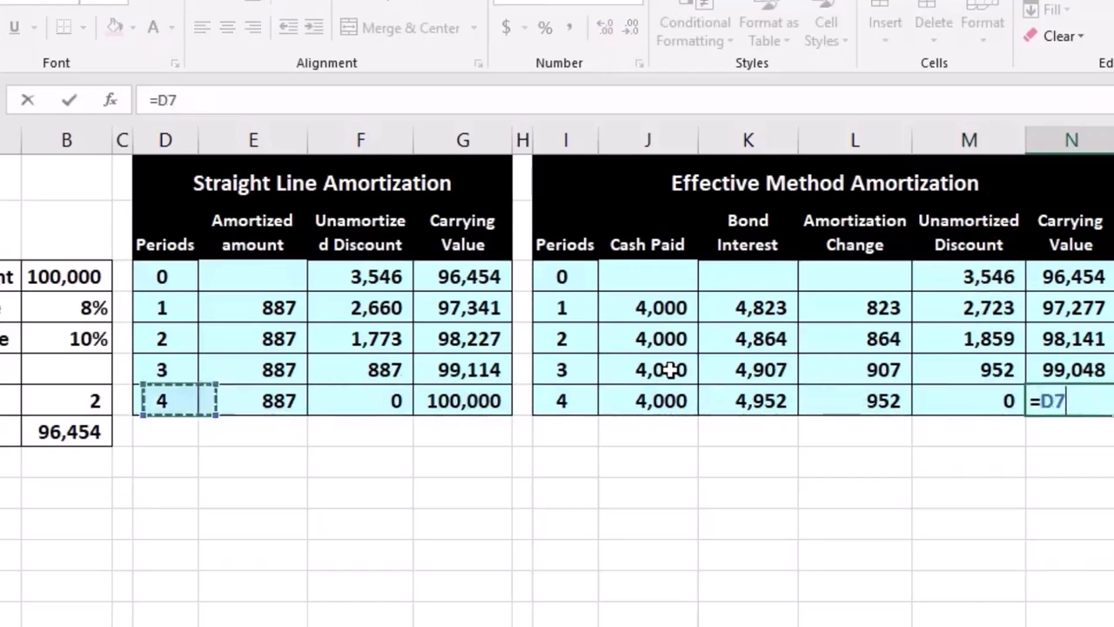
pyautogui.press('Left')
pyautogui.press('Up')
pyautogui.press('Up')
pyautogui.press('Up')
pyautogui.press('Up')
pyautogui.write('-')
pyautogui.press('Left')
pyautogui.press('Return')
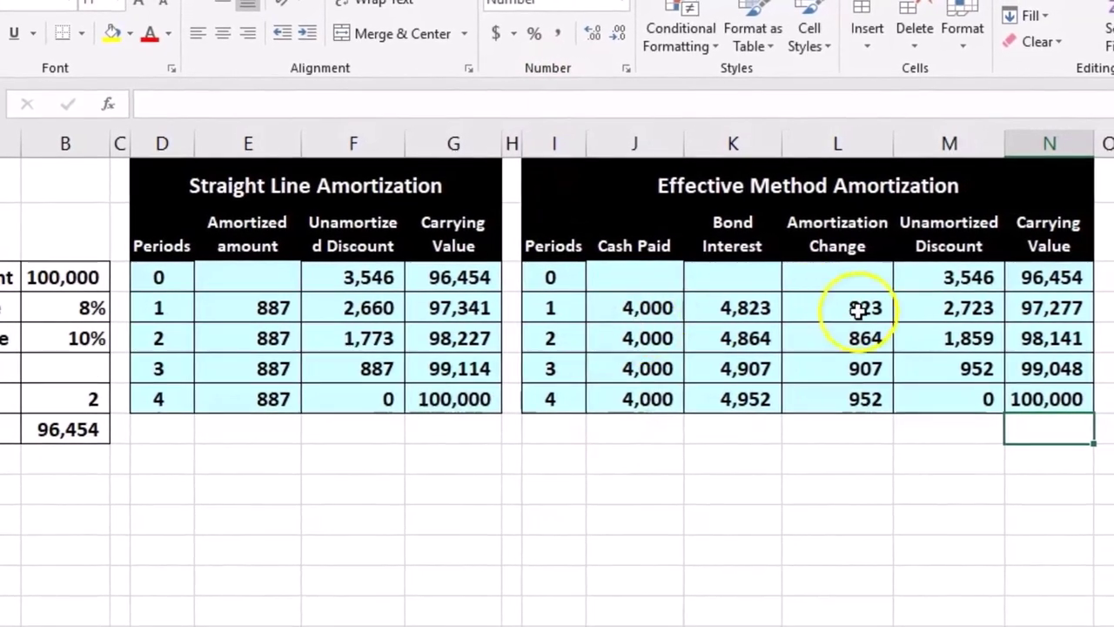
# Clear the period 3 and 4 formulas in J6:N7 of the effective method amortization table
pyautogui.moveTo(653, 370)
pyautogui.mouseDown()
pyautogui.moveTo(938, 360)
pyautogui.moveTo(983, 370)
pyautogui.moveTo(1002, 403)
pyautogui.moveTo(1039, 406)
pyautogui.mouseUp()
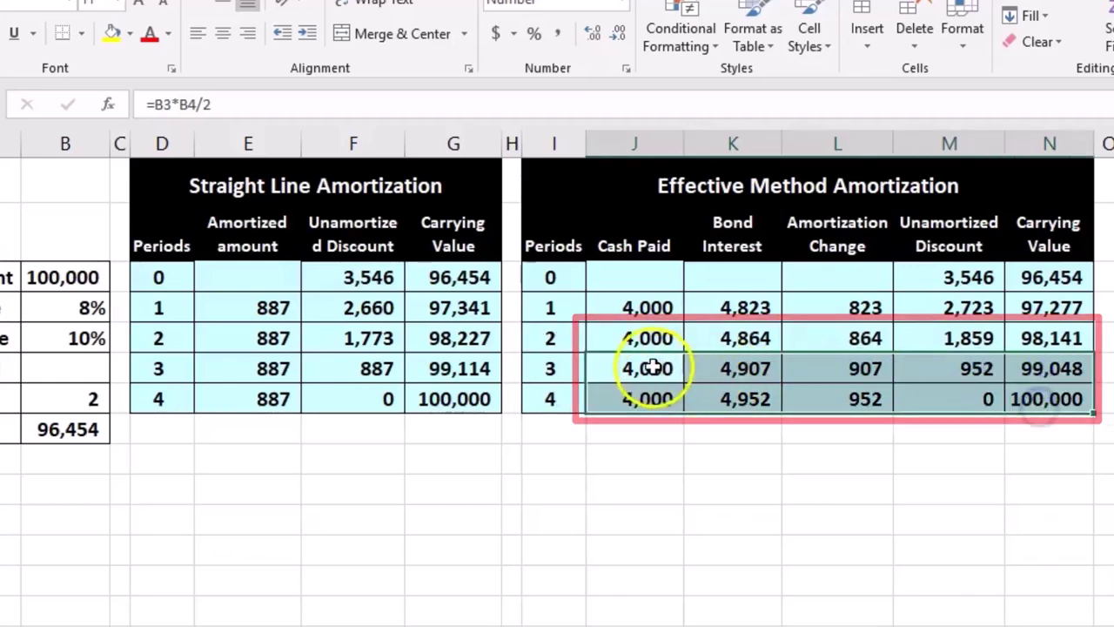
pyautogui.press('Delete')
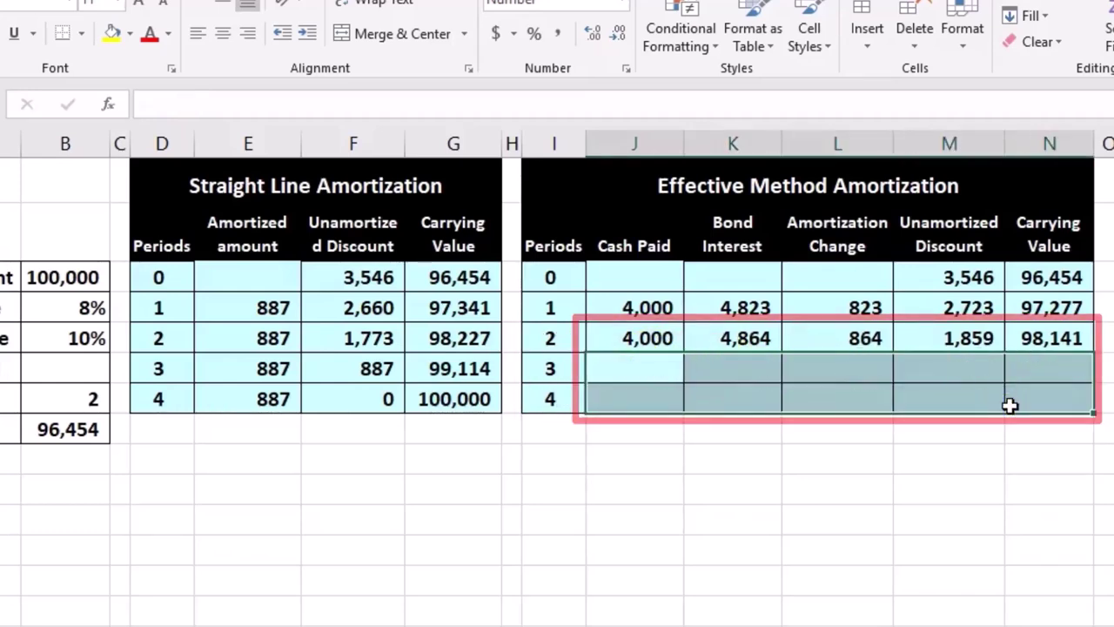
# Clear the period 2 formulas in J5:N5 of the effective method amortization table
pyautogui.click(655, 341)
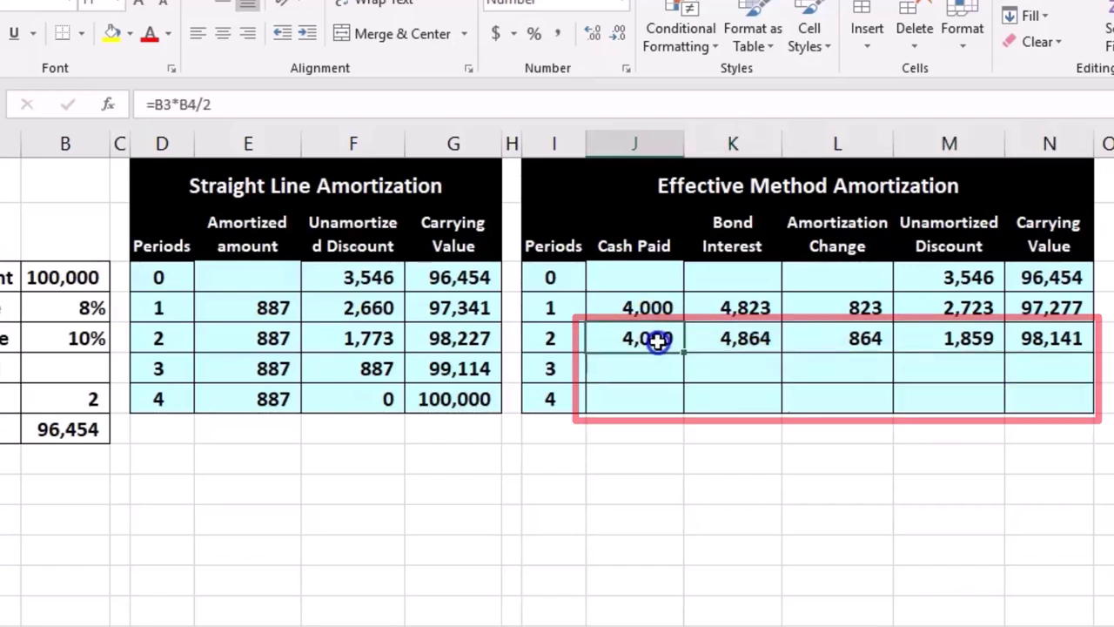
pyautogui.moveTo(658, 341)
pyautogui.mouseDown()
pyautogui.moveTo(962, 356)
pyautogui.moveTo(1015, 348)
pyautogui.moveTo(1017, 335)
pyautogui.mouseUp()
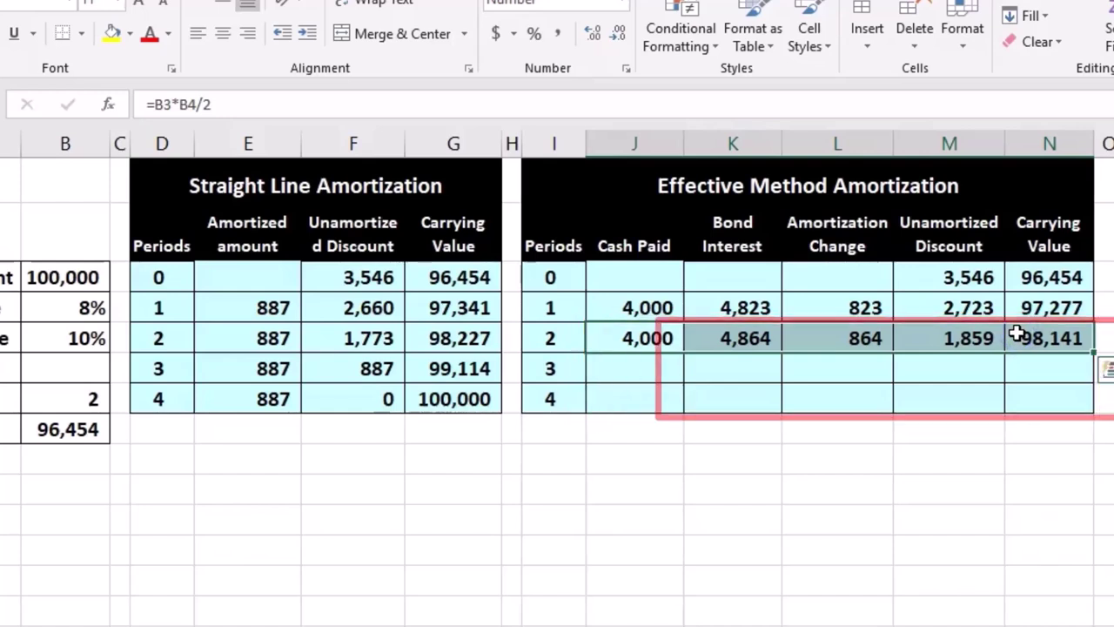
pyautogui.click(944, 380)
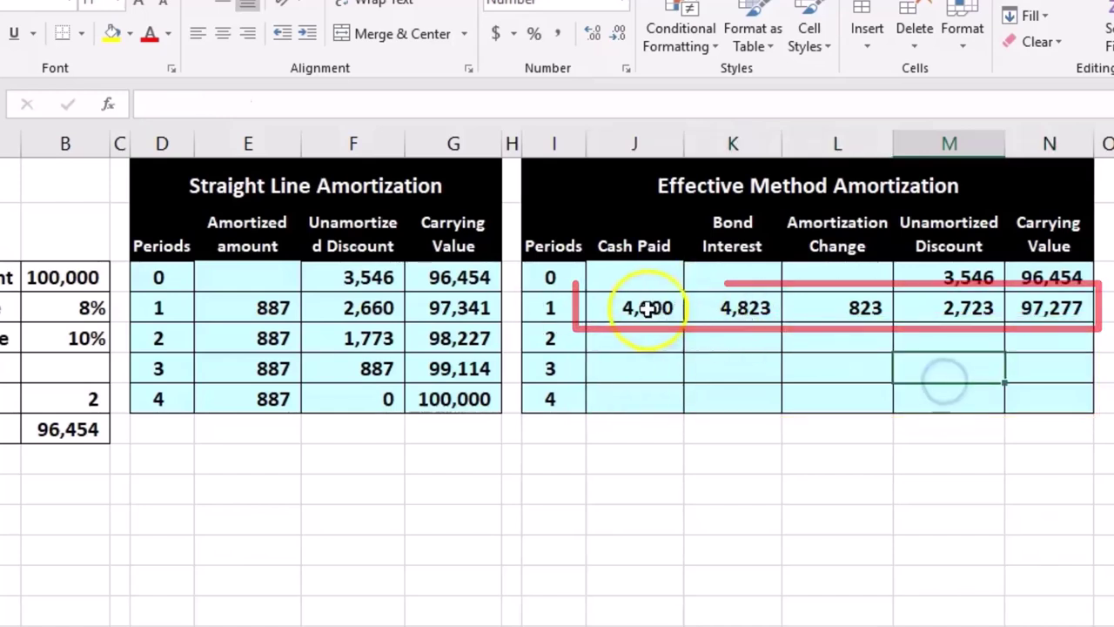
# Try to fill the period 1 formulas in J4:N4 down into the period 2 row
pyautogui.moveTo(647, 309); pyautogui.dragTo(995, 340)
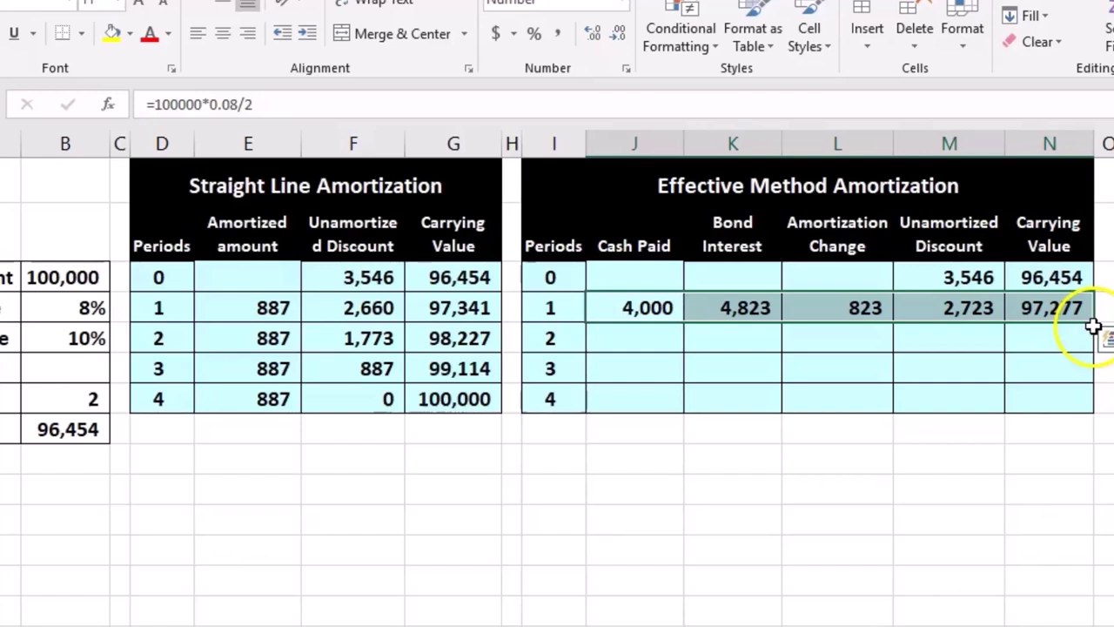
pyautogui.moveTo(1095, 324); pyautogui.dragTo(1096, 344)
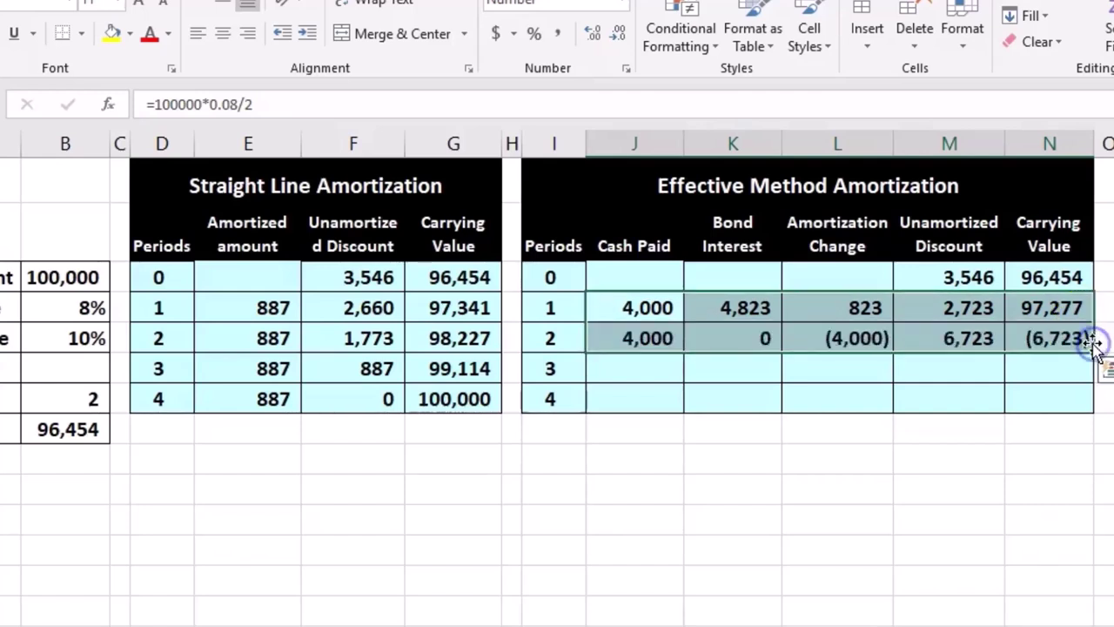
# Examine the cell references in each filled period 2 formula, especially the market rate and face amount references
pyautogui.doubleClick(642, 337)
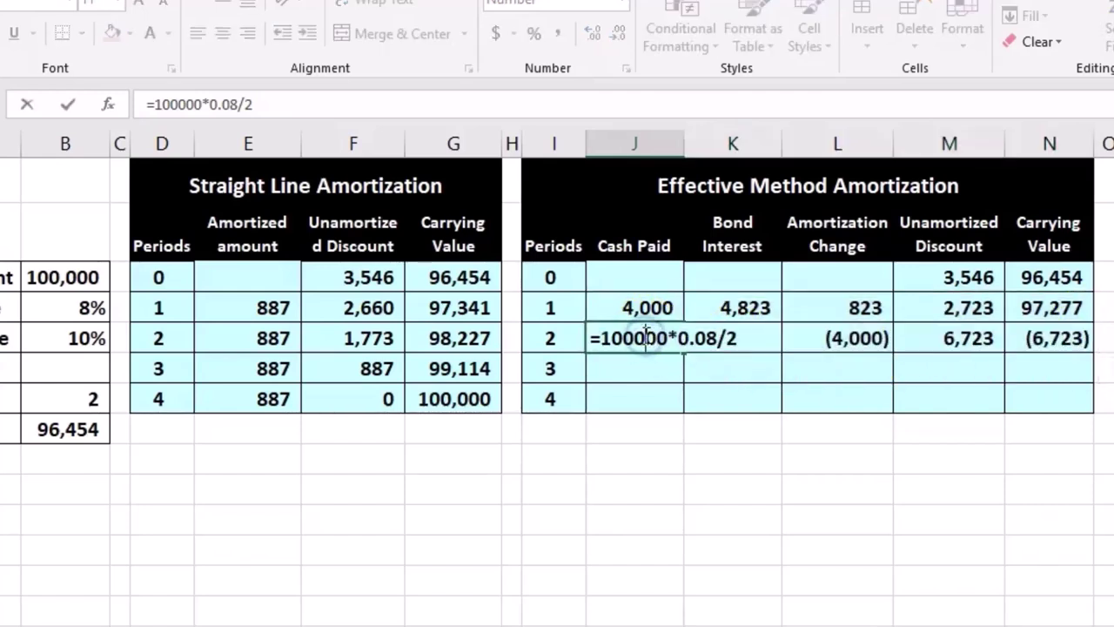
pyautogui.press('Return')
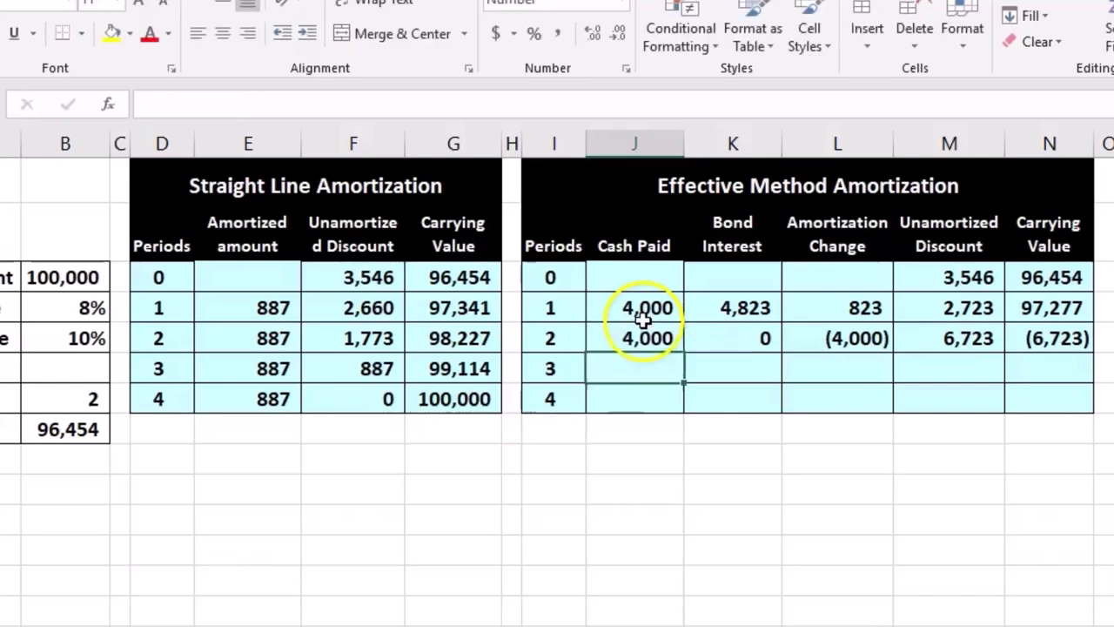
pyautogui.doubleClick(731, 338)
pyautogui.press('Return')
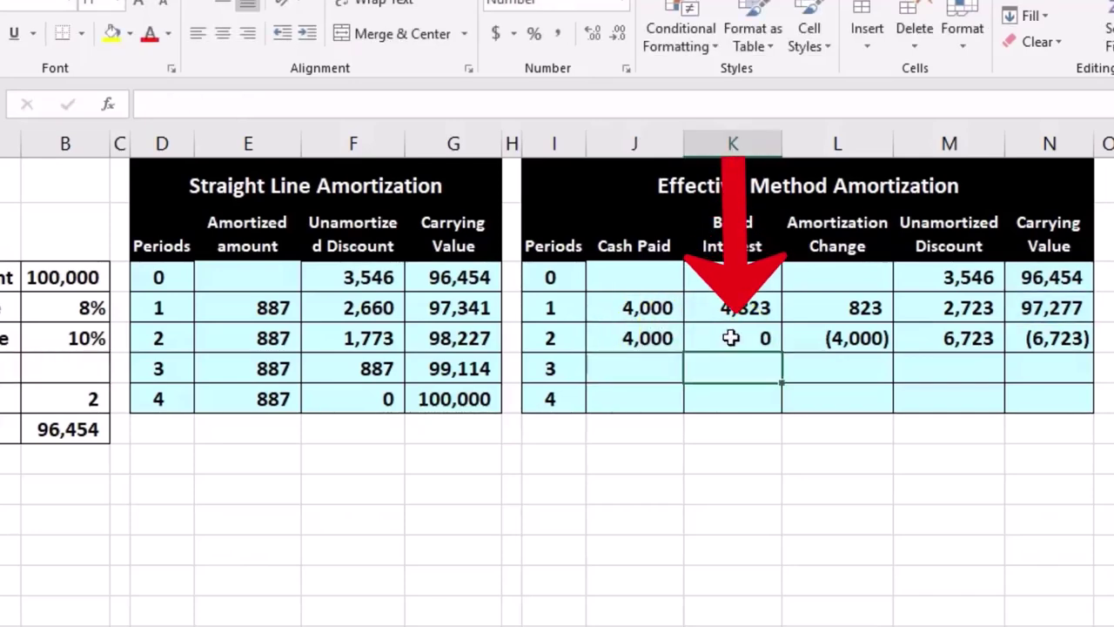
pyautogui.doubleClick(730, 338)
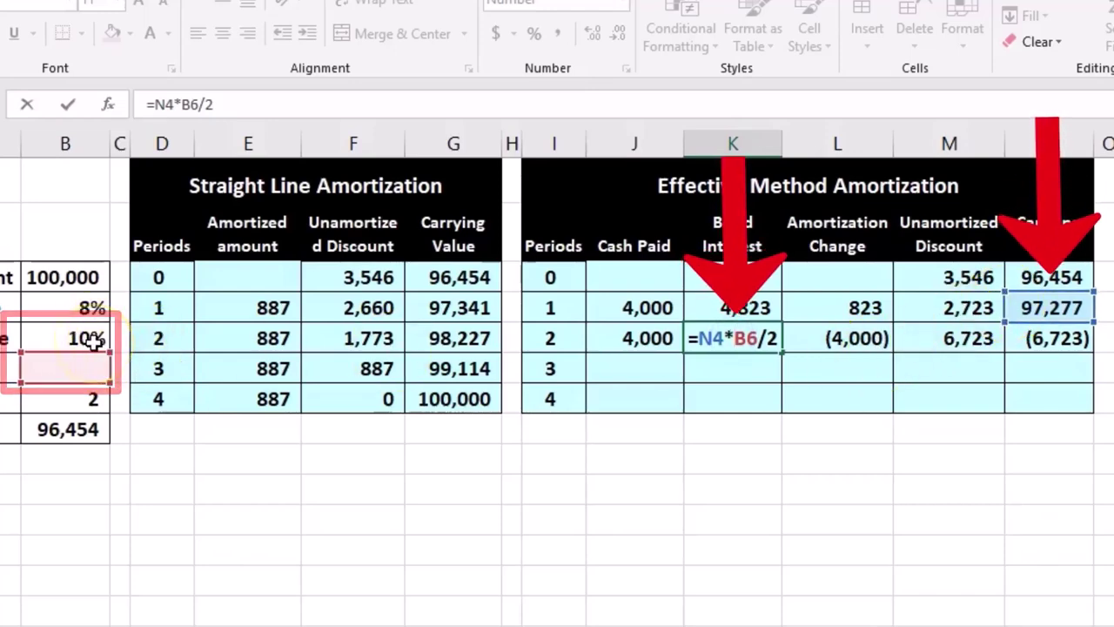
pyautogui.press('Return')
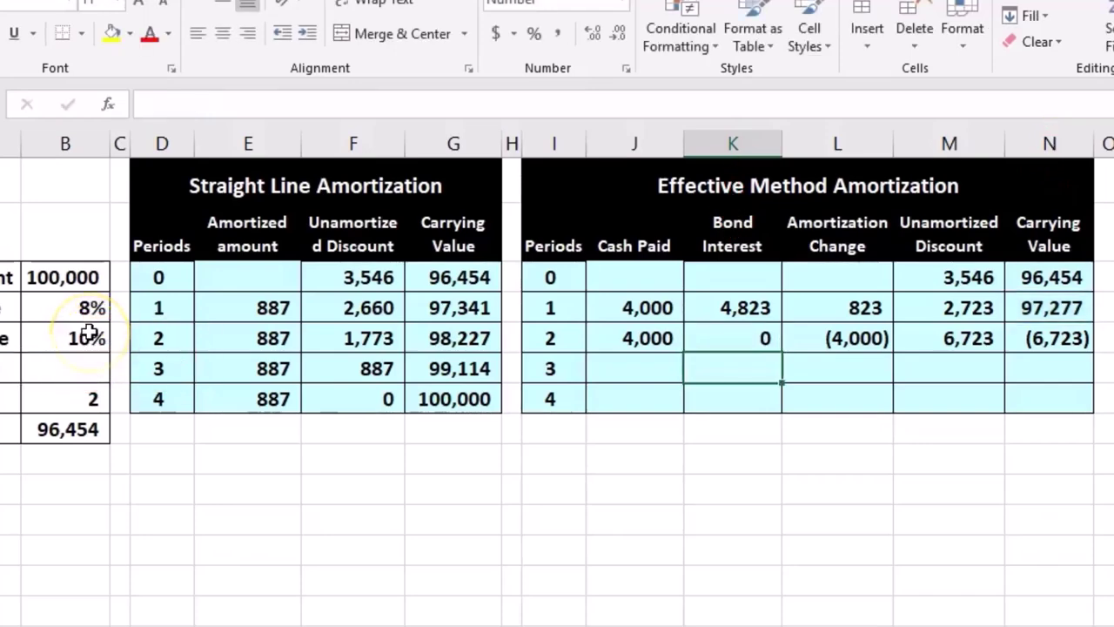
pyautogui.click(838, 340)
pyautogui.doubleClick(841, 340)
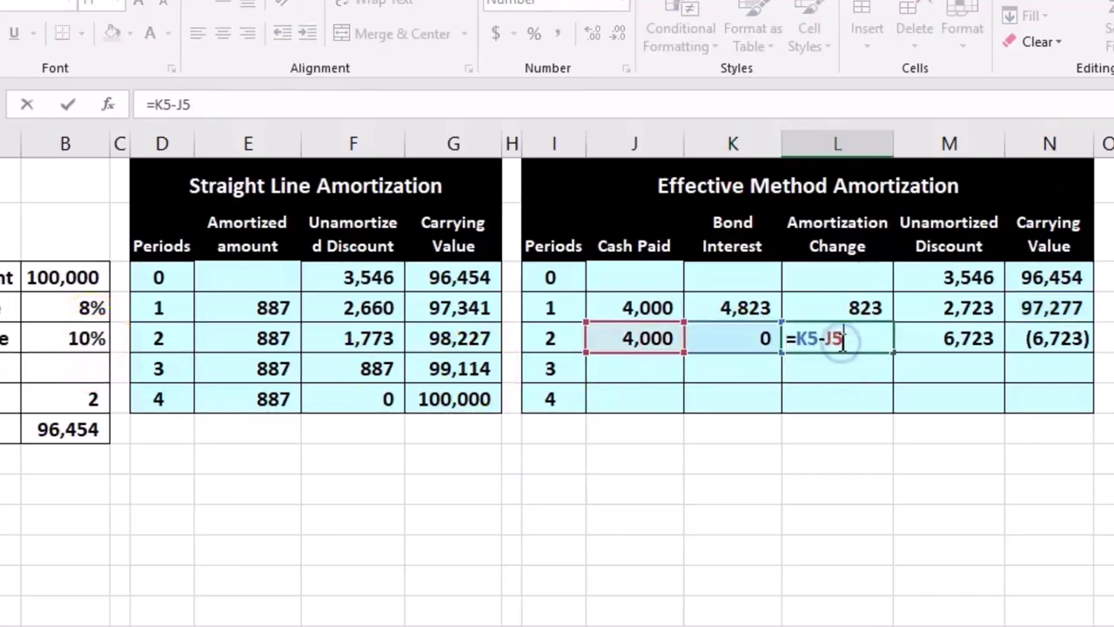
pyautogui.press('Return')
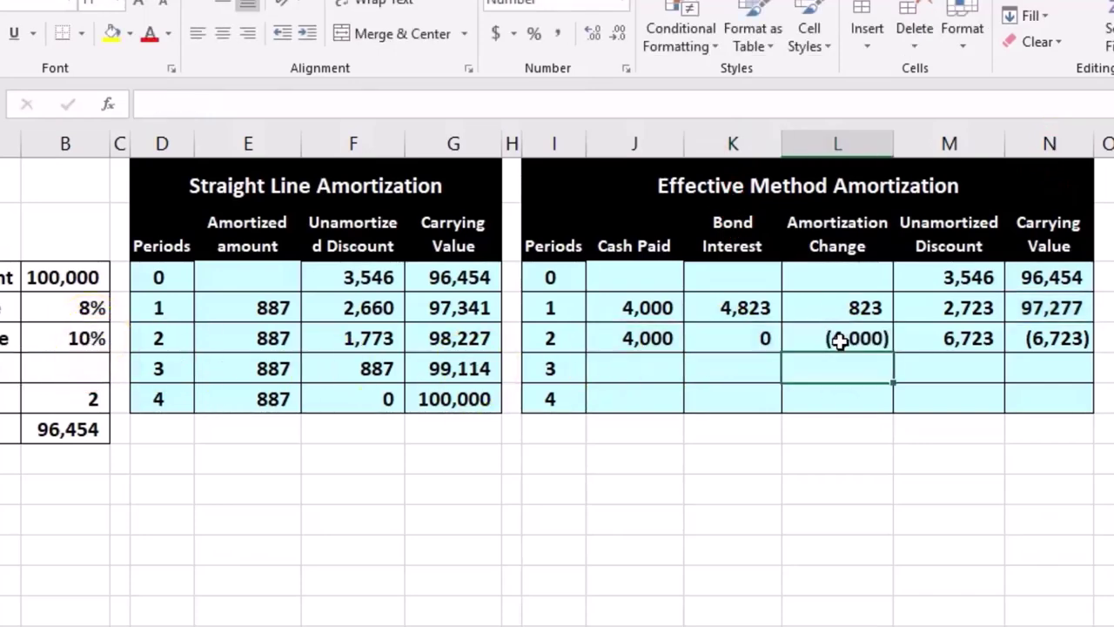
pyautogui.doubleClick(966, 340)
pyautogui.press('Return')
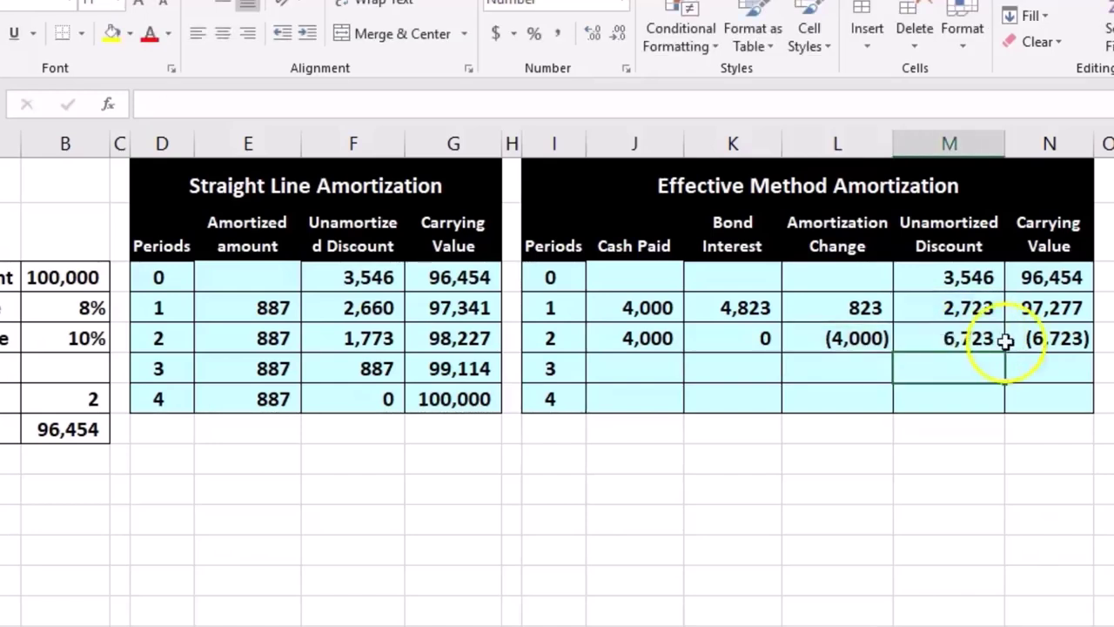
pyautogui.doubleClick(1034, 340)
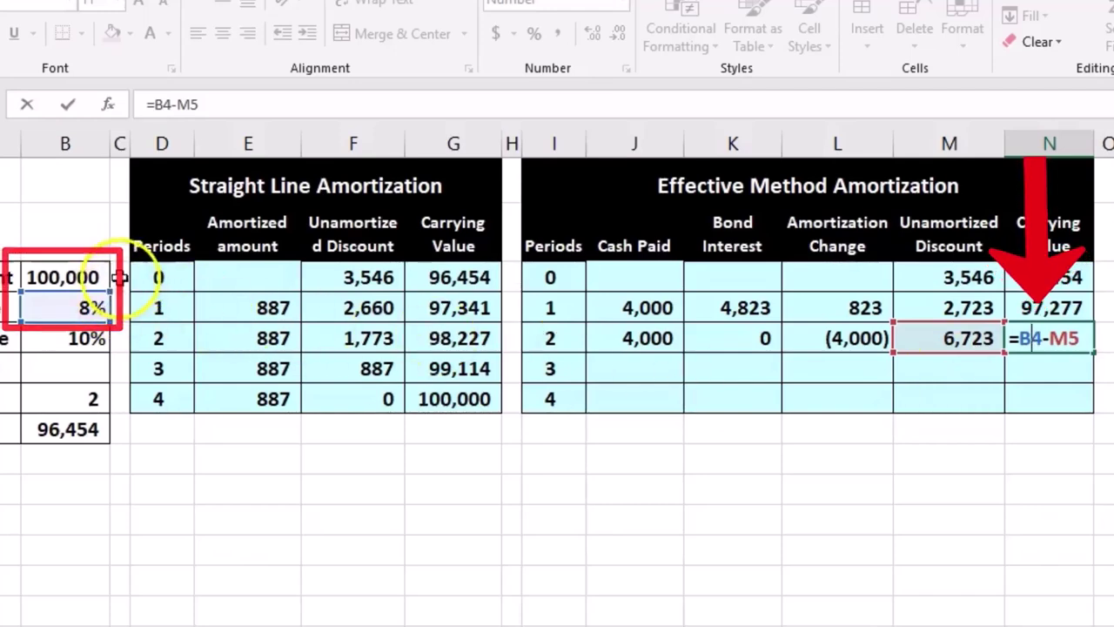
pyautogui.press('Return')
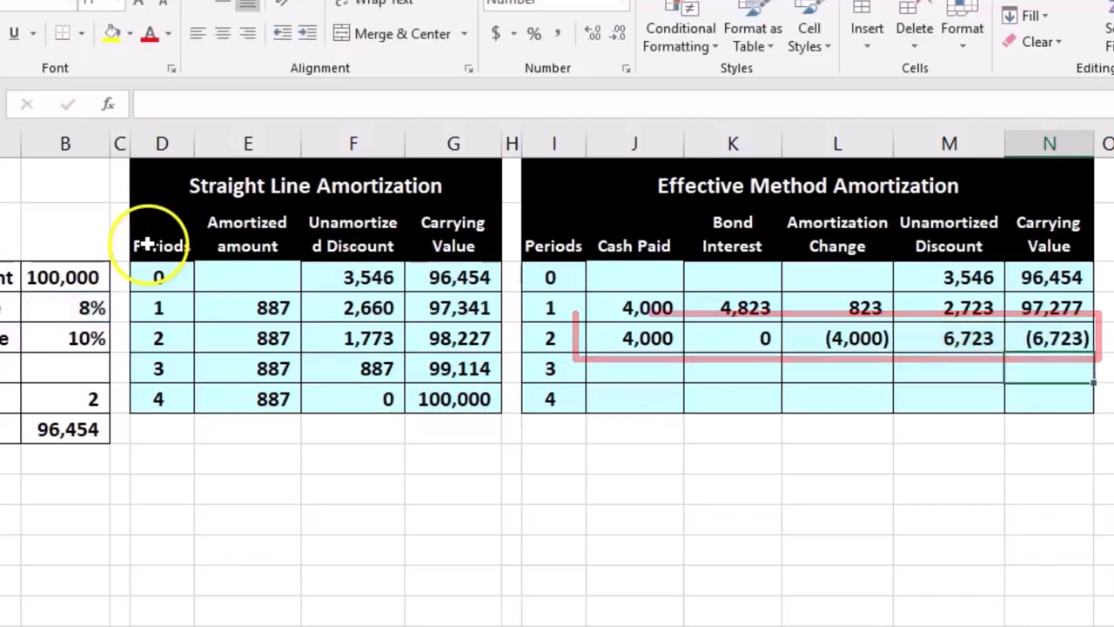
# Clear the wrongly filled period 2 row, J5:N5
pyautogui.moveTo(656, 329); pyautogui.dragTo(1019, 328)
pyautogui.press('Delete')
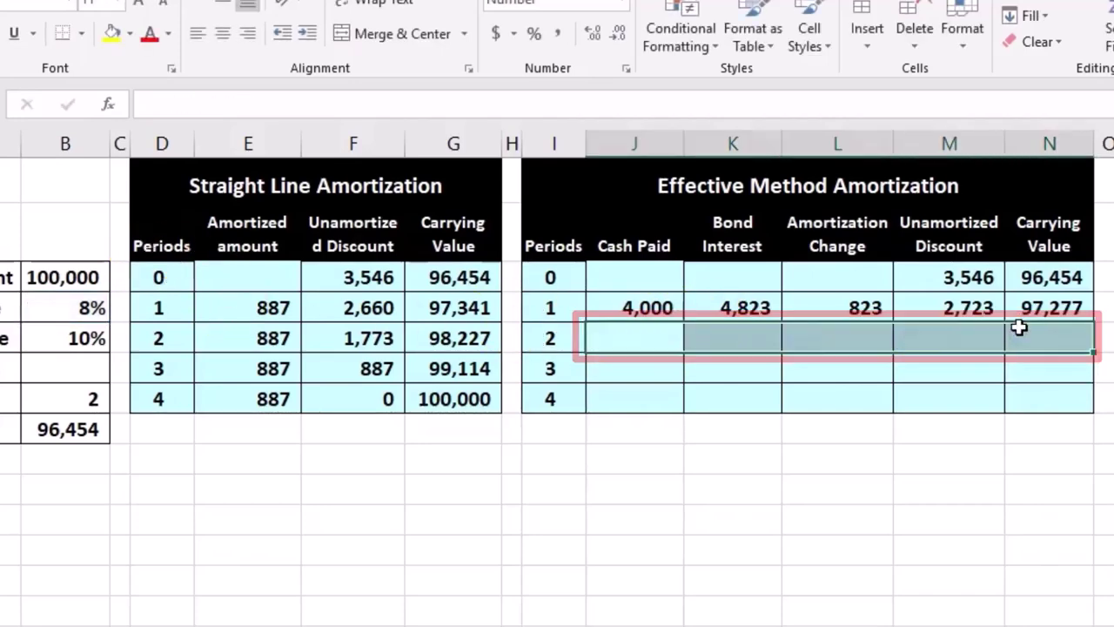
# Make the market rate reference absolute in the period 1 bond interest formula in K4, =N3*$B$5/2
pyautogui.doubleClick(707, 314)
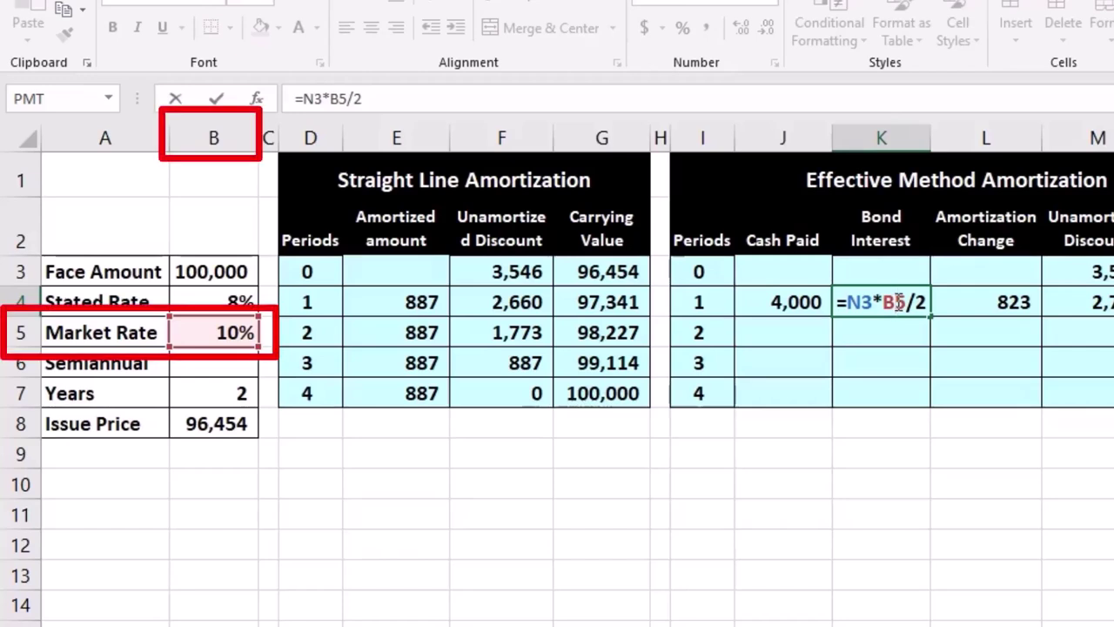
pyautogui.press('F4')
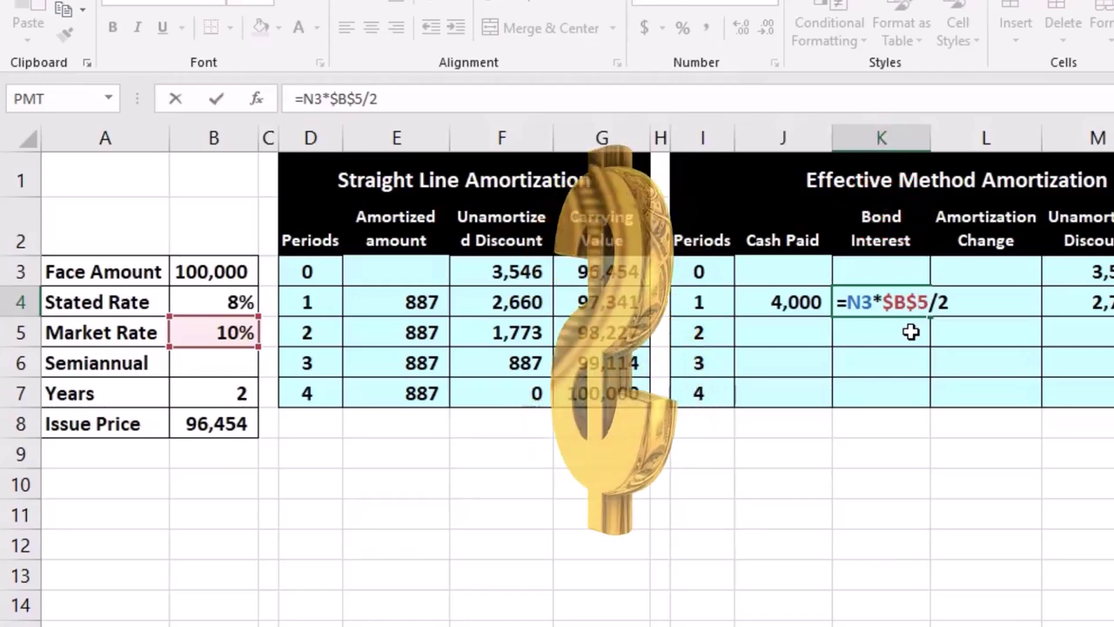
pyautogui.press('Return')
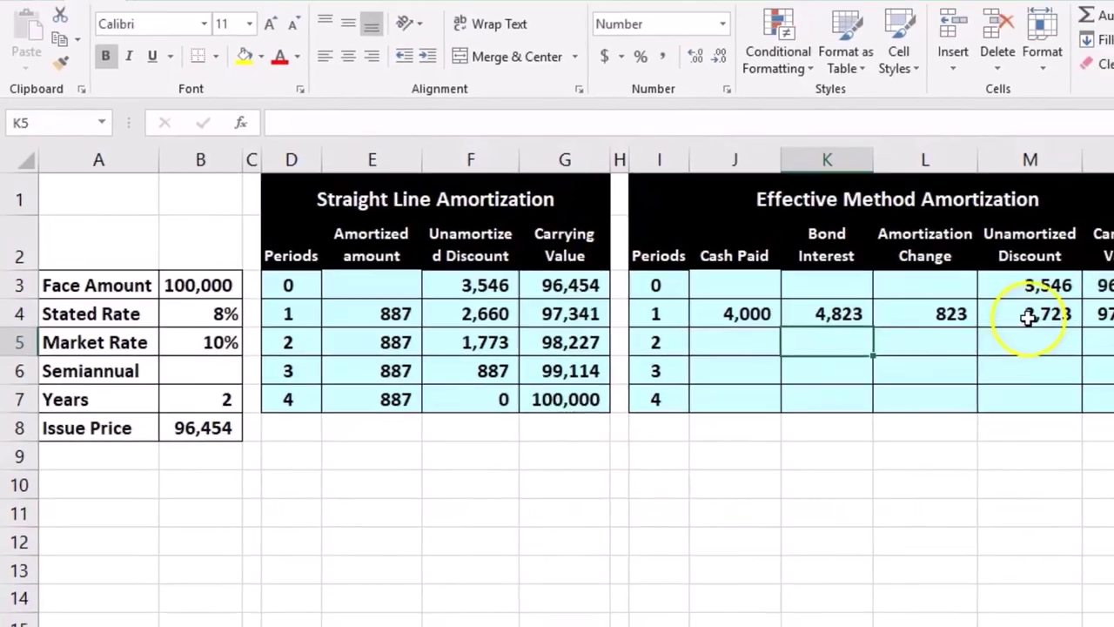
# Review the M4 formula and make the face amount reference absolute in the period 1 carrying value formula in N4, =$B$3-M4
pyautogui.doubleClick(1084, 304)
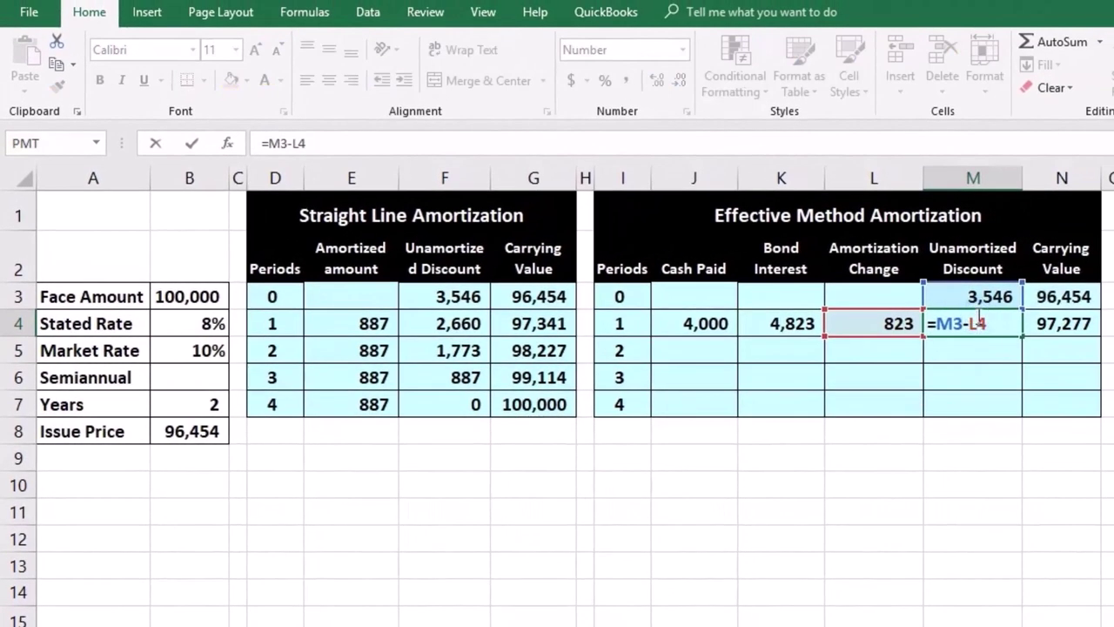
pyautogui.press('Return')
pyautogui.doubleClick(1042, 323)
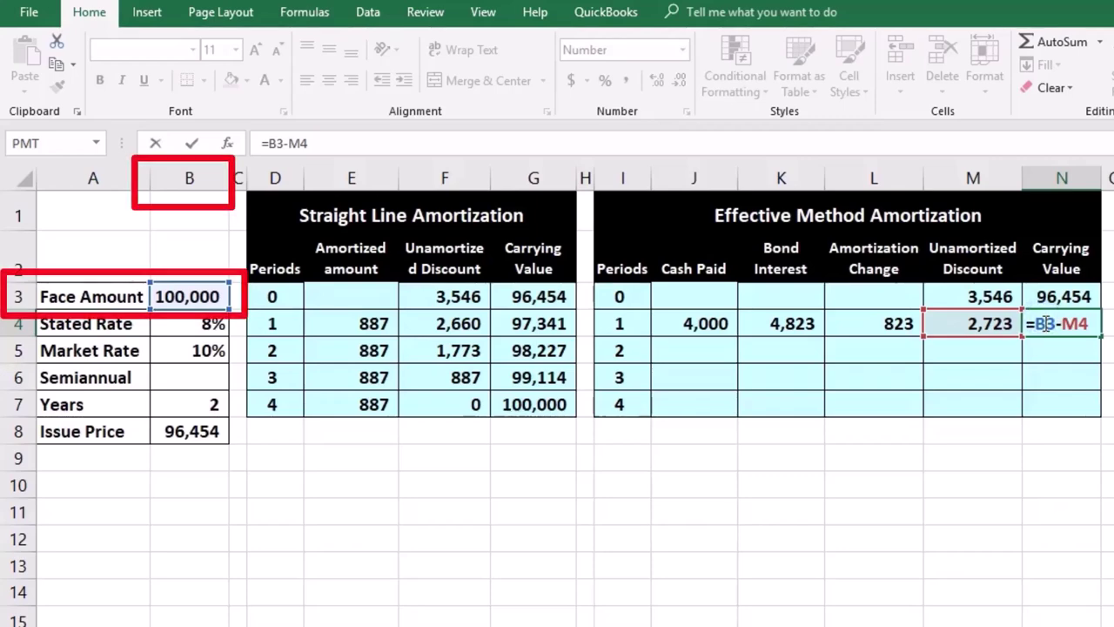
pyautogui.press('F4')
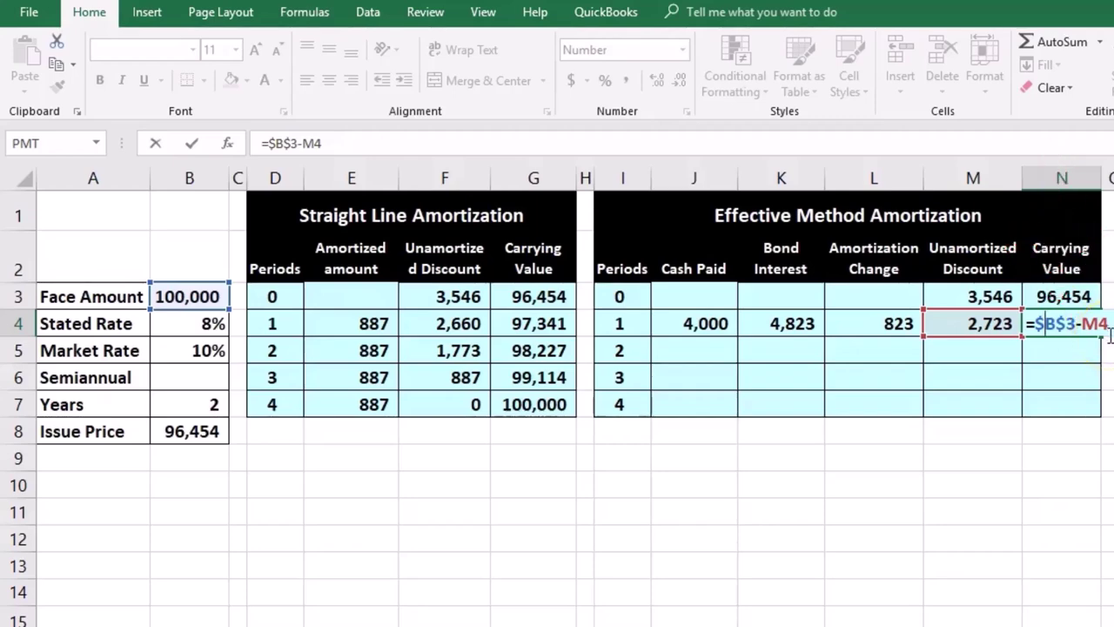
pyautogui.press('Return')
# Fill the period 1 formulas in J4:N4 down through period 4 in row 7
pyautogui.moveTo(712, 324)
pyautogui.mouseDown()
pyautogui.moveTo(1066, 331)
pyautogui.moveTo(1106, 348)
pyautogui.moveTo(1098, 408)
pyautogui.mouseUp()
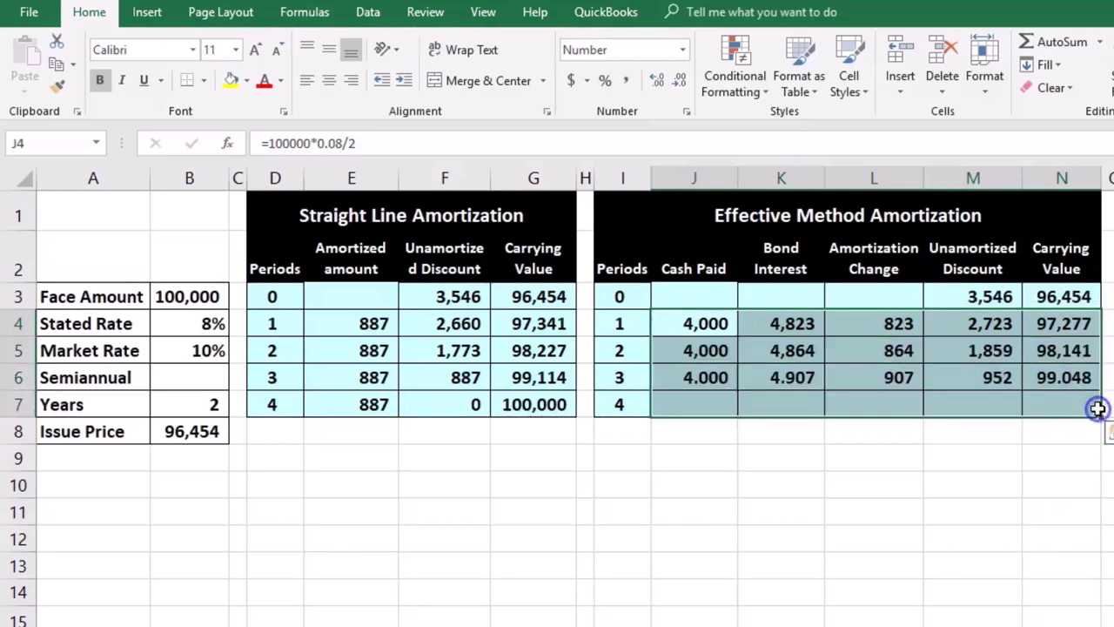
# Check the filled formulas across the period 2 row and the period 4 unamortized discount and carrying value cells
pyautogui.doubleClick(712, 351)
pyautogui.press('Return')
pyautogui.doubleClick(749, 350)
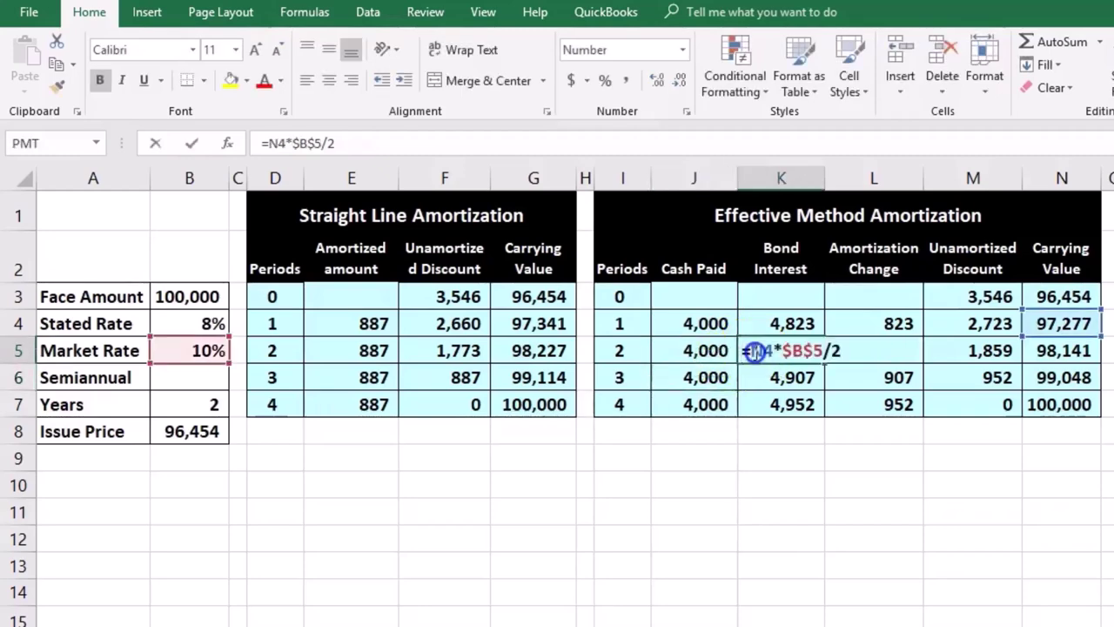
pyautogui.press('Return')
pyautogui.doubleClick(871, 352)
pyautogui.press('Return')
pyautogui.doubleClick(949, 352)
pyautogui.press('Return')
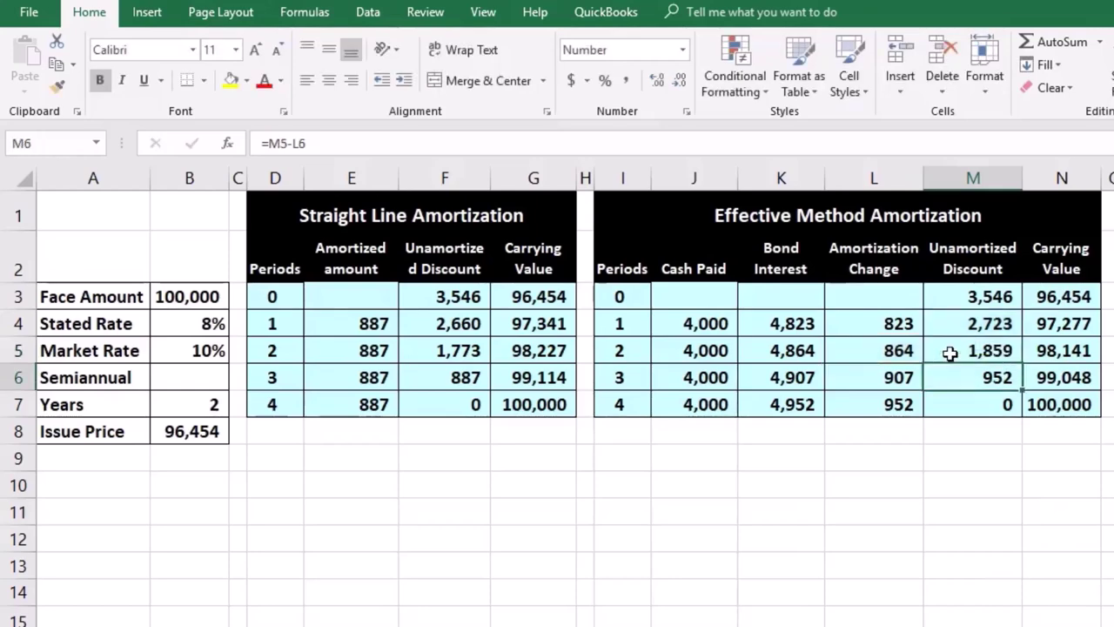
pyautogui.doubleClick(1029, 351)
pyautogui.press('Return')
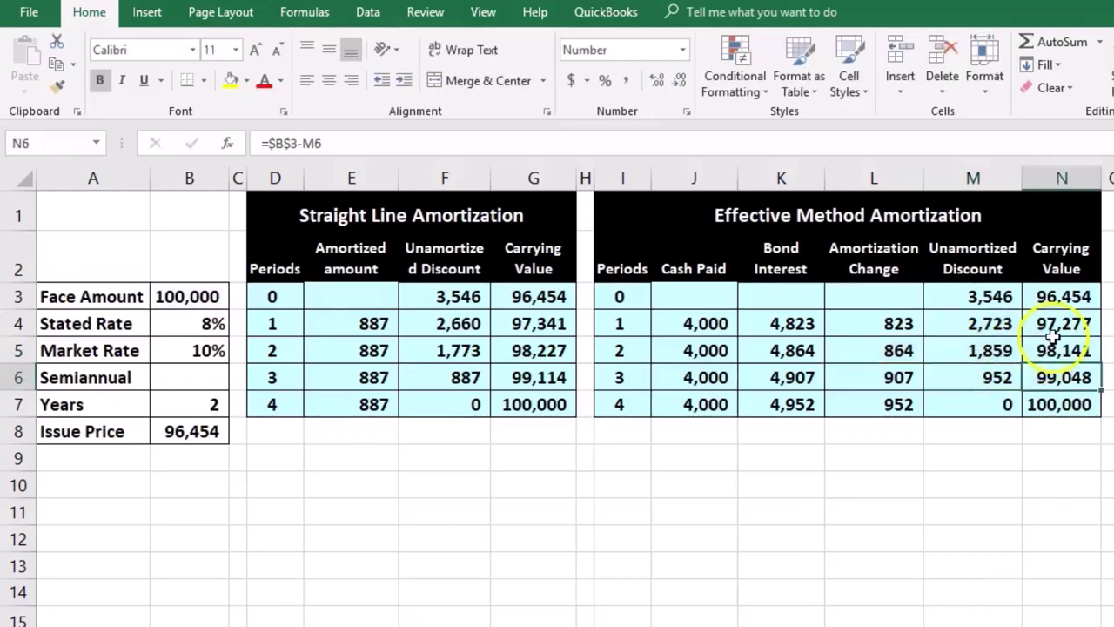
pyautogui.click(1003, 403)
pyautogui.click(1064, 405)
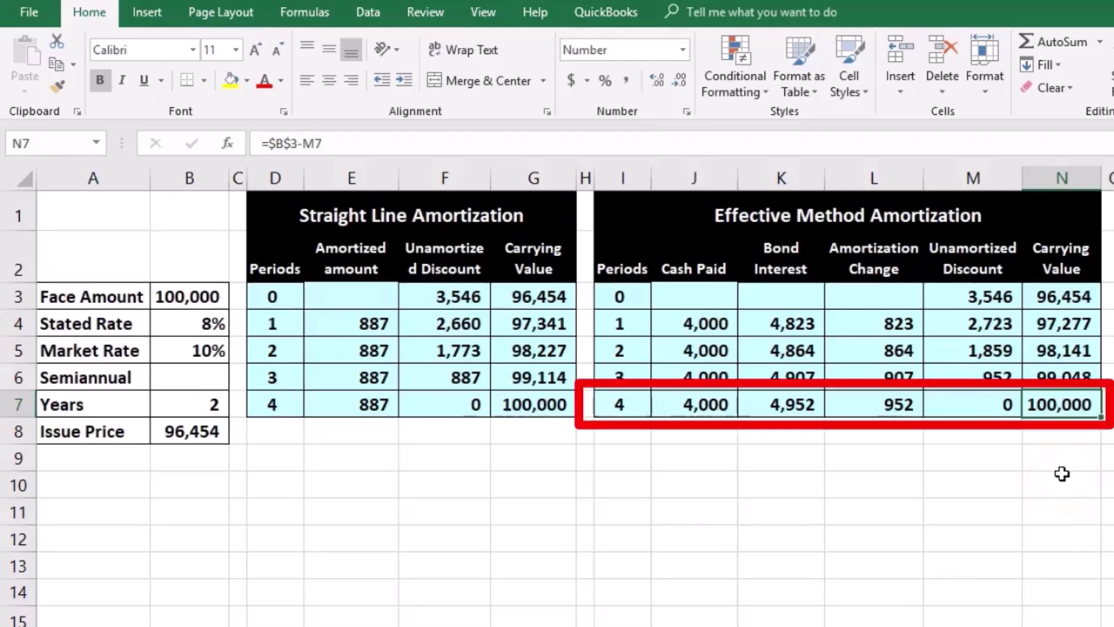
# Review the beginning trial balance amounts for Bonds Payable and Discount on Bonds Payable in V6 and V7
pyautogui.press('Right')
pyautogui.press('Right')
pyautogui.press('Right')
pyautogui.press('Right')
pyautogui.press('Right')
pyautogui.press('Right')
pyautogui.press('Right')
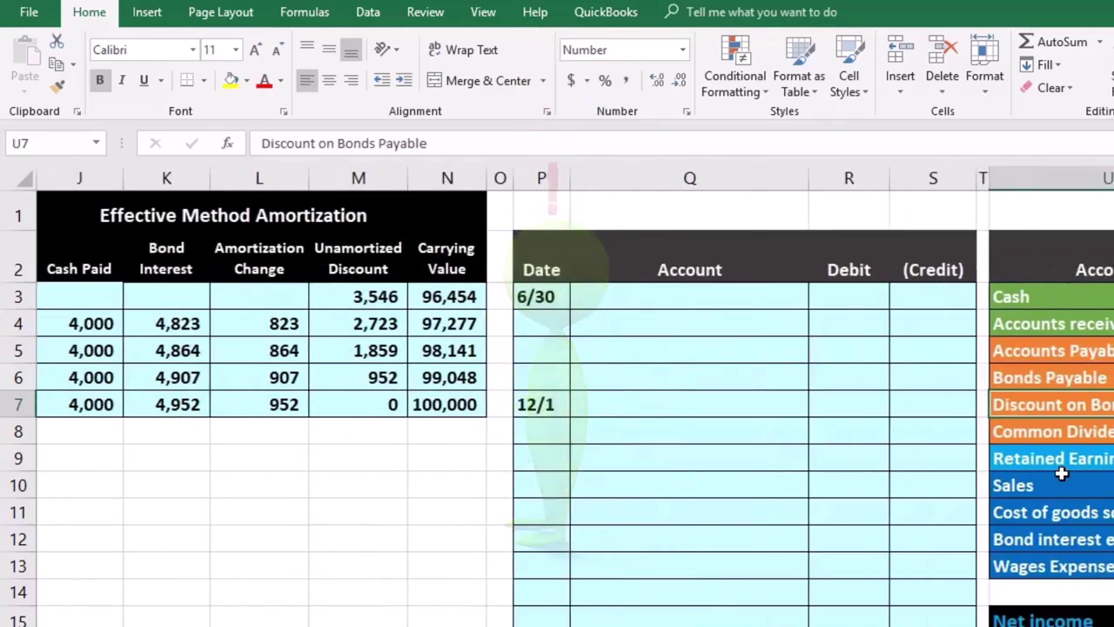
pyautogui.press('Right')
pyautogui.press('Right')
pyautogui.press('Right')
pyautogui.press('Right')
pyautogui.press('Right')
pyautogui.press('Right')
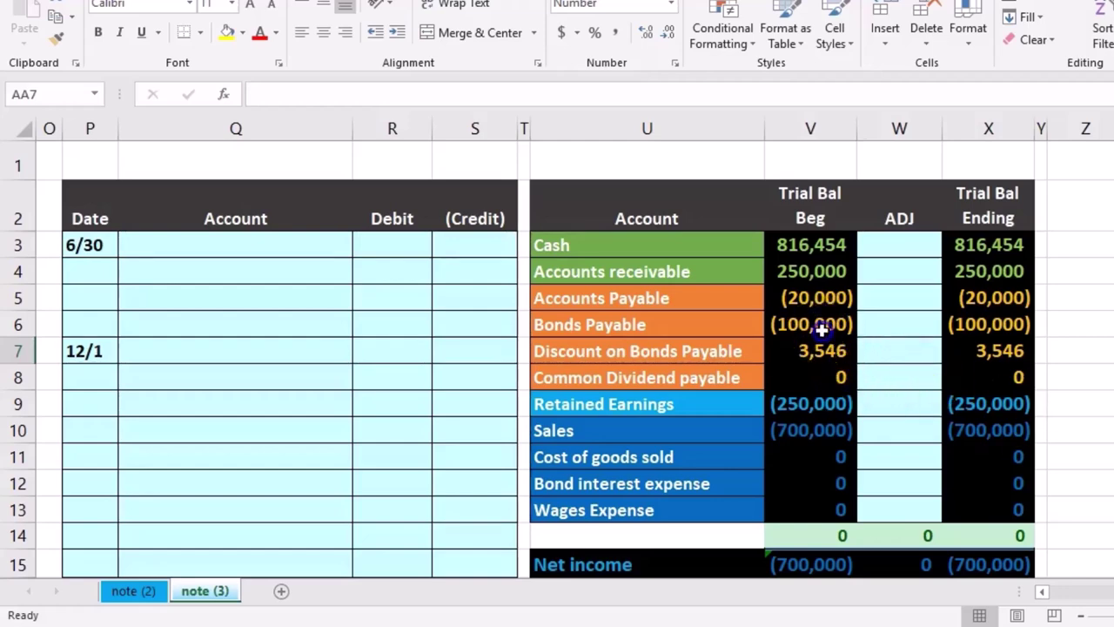
pyautogui.click(821, 330)
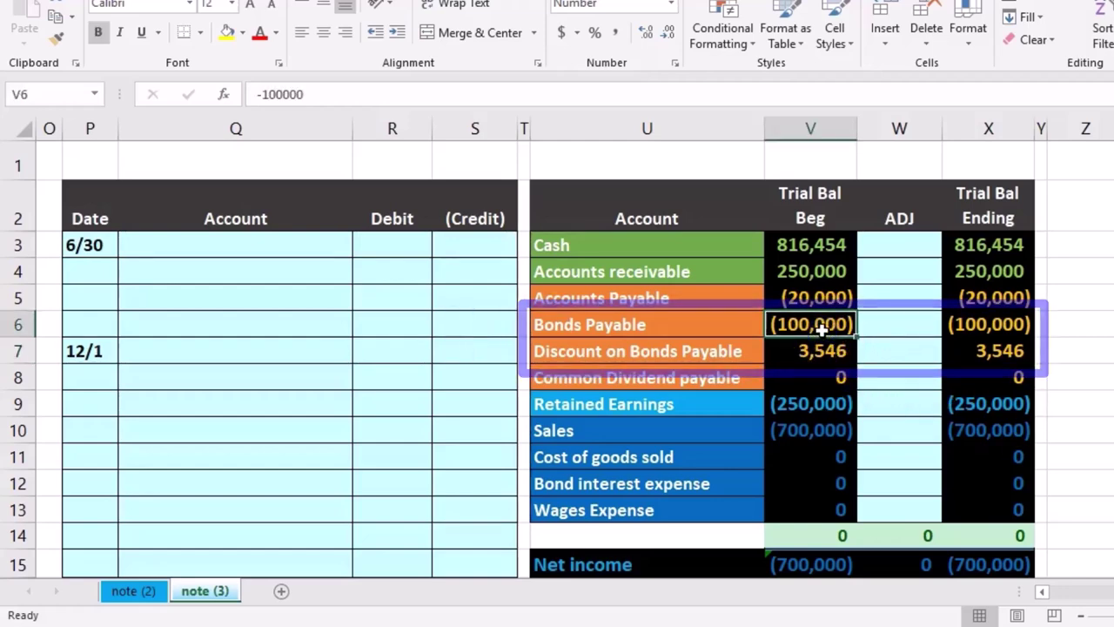
pyautogui.click(821, 350)
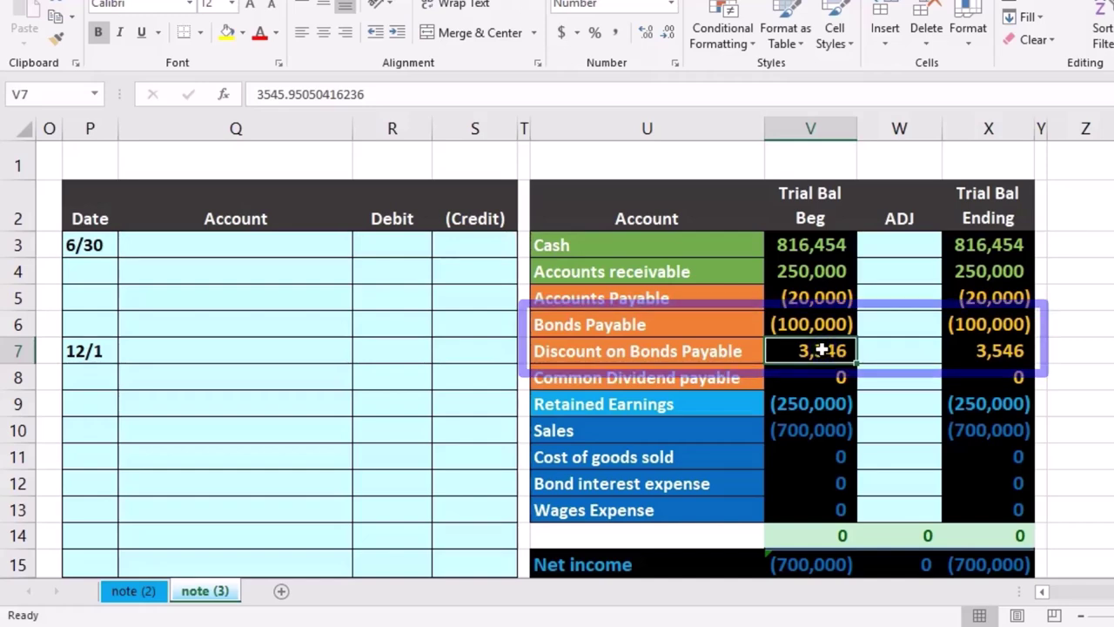
# Copy the Cash account name from the trial balance and paste it as values into Q4 of the 6/30 journal entry
pyautogui.click(168, 253)
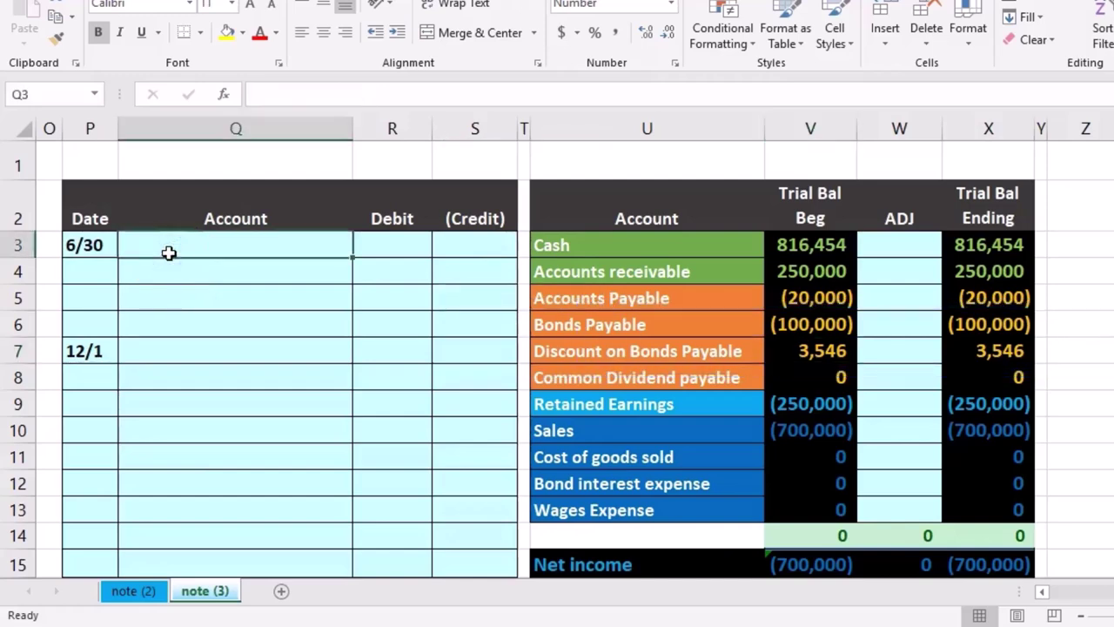
pyautogui.click(581, 245)
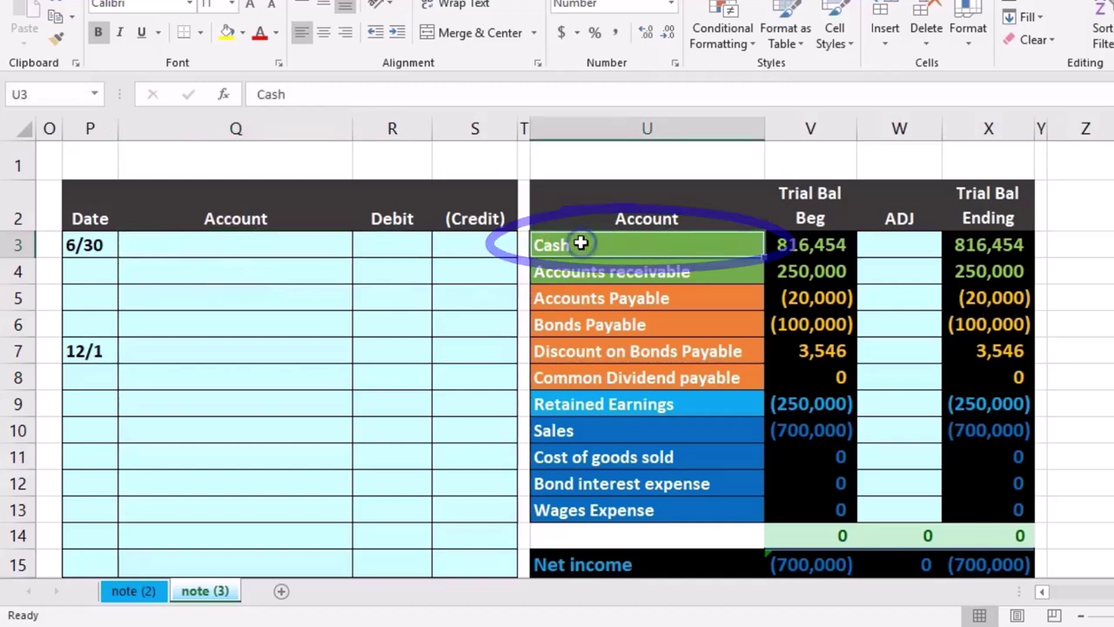
pyautogui.rightClick(580, 243)
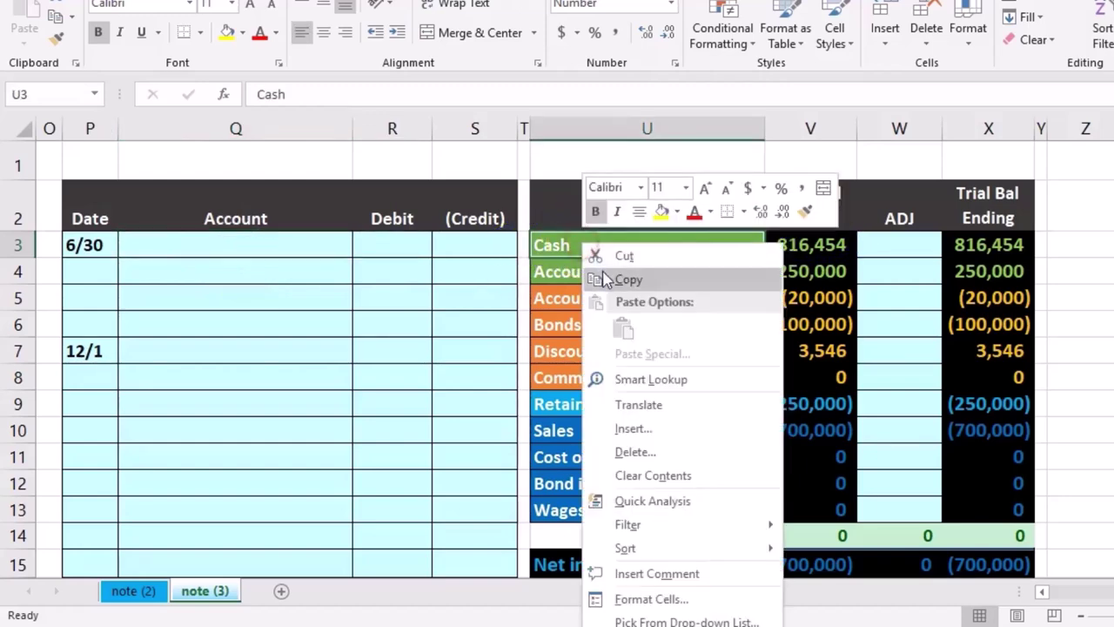
pyautogui.click(613, 277)
pyautogui.click(142, 264)
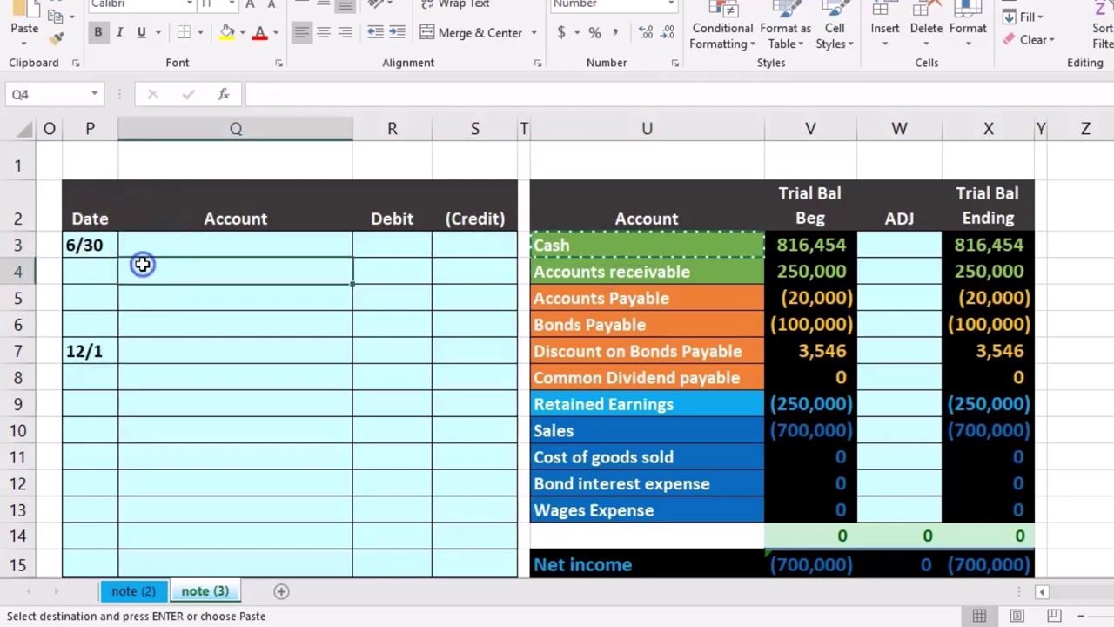
pyautogui.rightClick(142, 263)
pyautogui.click(216, 351)
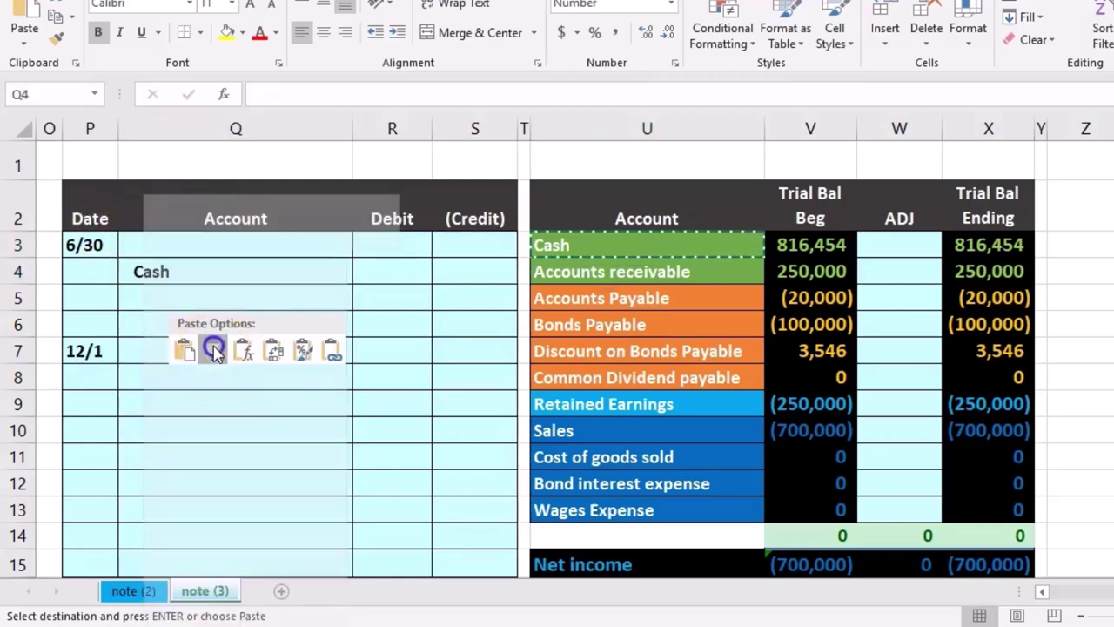
# Enter the Cash credit in S4 as -J4, linked to the period 1 cash paid in the effective method table
pyautogui.click(457, 270)
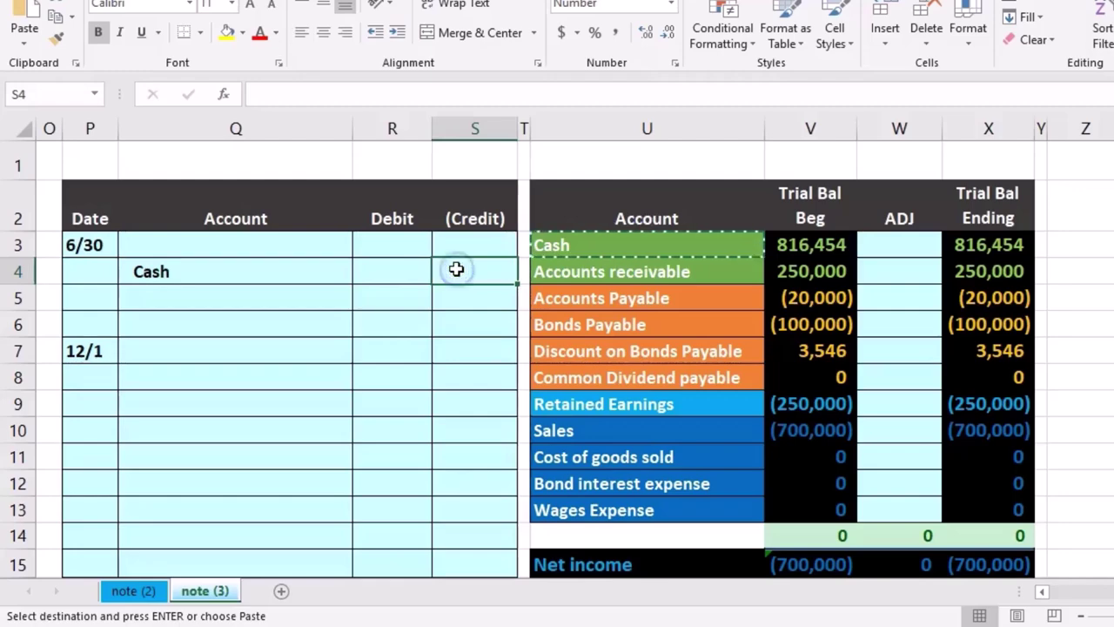
pyautogui.write('-')
pyautogui.press('Left')
pyautogui.press('Left')
pyautogui.press('Left')
pyautogui.press('Left')
pyautogui.press('Left')
pyautogui.press('Left')
pyautogui.press('Left')
pyautogui.press('Left')
pyautogui.press('Left')
pyautogui.press('Left')
pyautogui.press('Left')
pyautogui.press('Left')
pyautogui.press('Left')
pyautogui.press('Left')
pyautogui.press('Left')
pyautogui.press('Left')
pyautogui.press('Left')
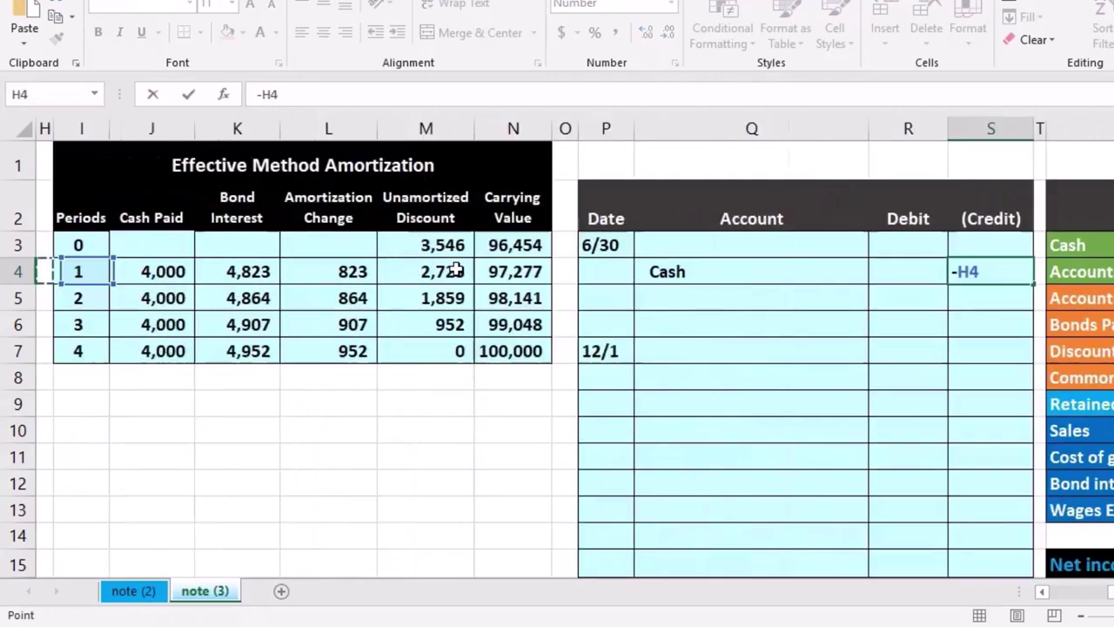
pyautogui.press('Right')
pyautogui.press('Right')
pyautogui.press('Right')
pyautogui.press('Right')
pyautogui.press('Right')
pyautogui.press('Right')
pyautogui.press('Right')
pyautogui.press('Right')
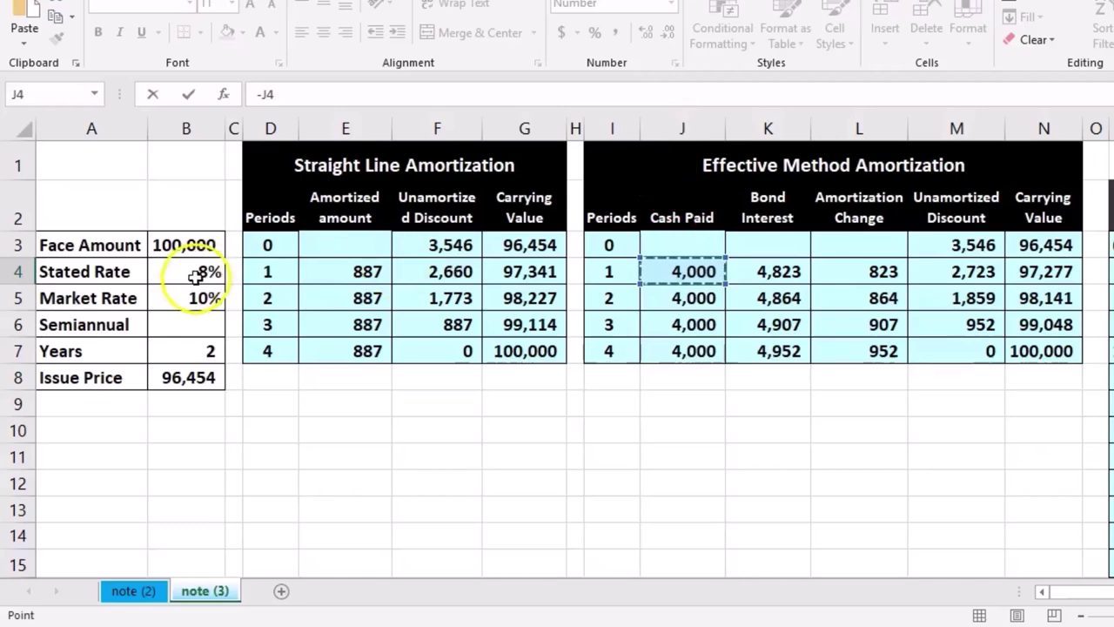
pyautogui.press('Return')
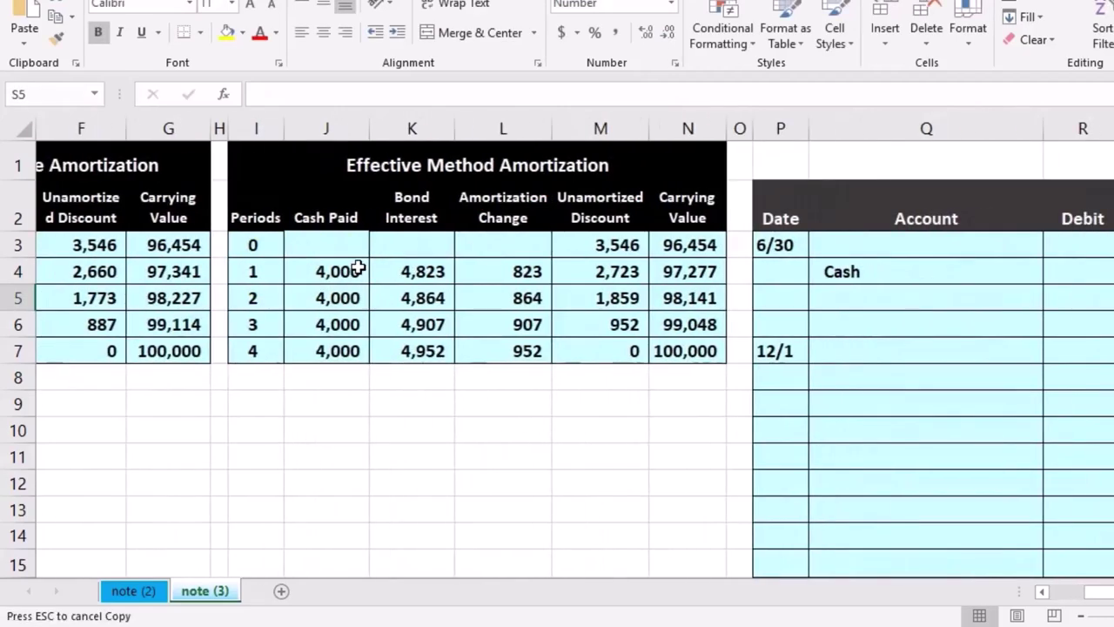
# Copy the Discount on Bonds Payable account name from the trial balance and paste it as values into Q5
pyautogui.press('Right')
pyautogui.press('Right')
pyautogui.press('Right')
pyautogui.press('Right')
pyautogui.press('Right')
pyautogui.press('Right')
pyautogui.press('Right')
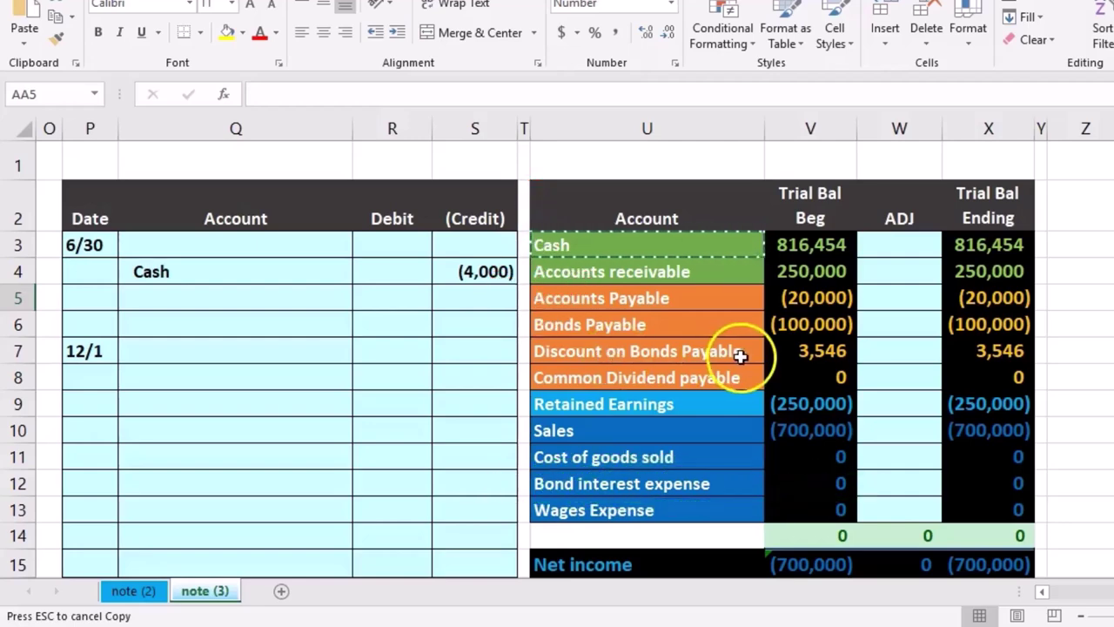
pyautogui.click(807, 356)
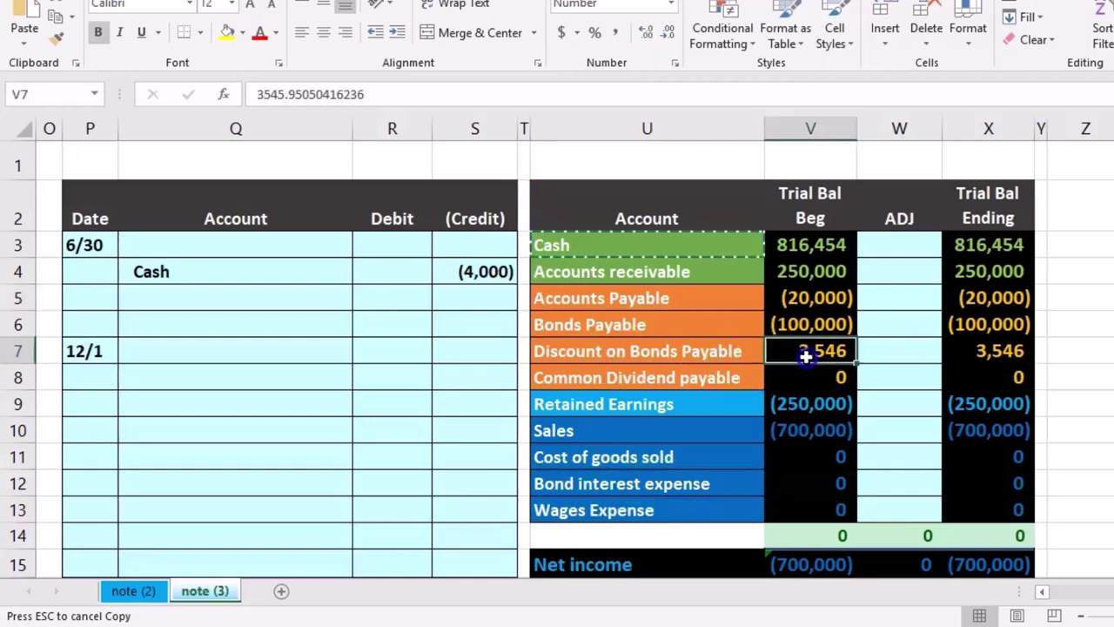
pyautogui.click(710, 349)
pyautogui.rightClick(711, 350)
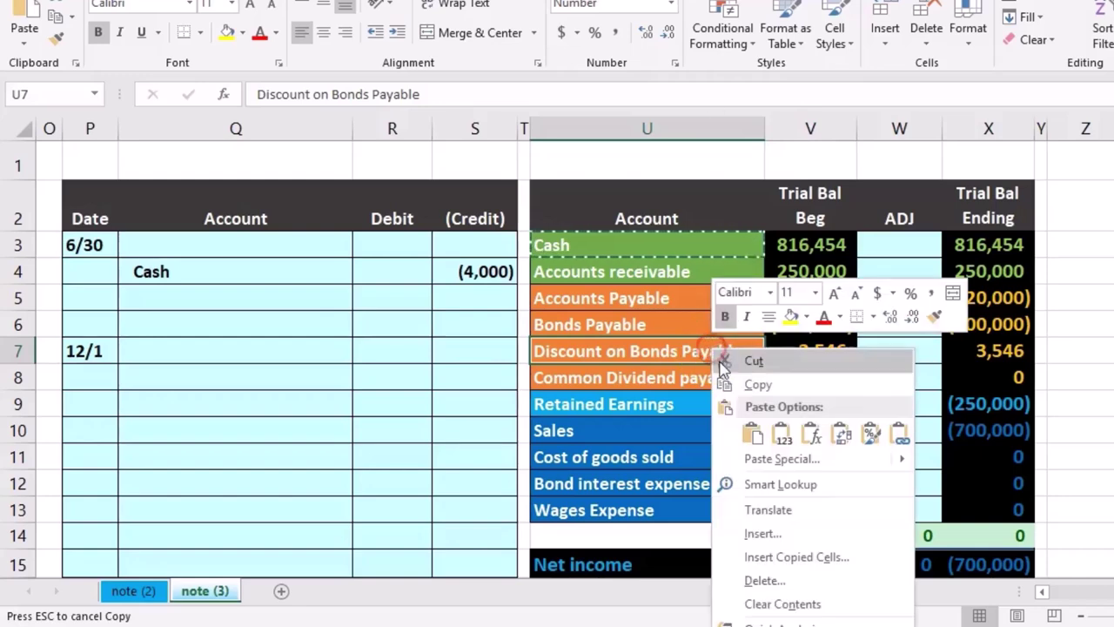
pyautogui.click(758, 384)
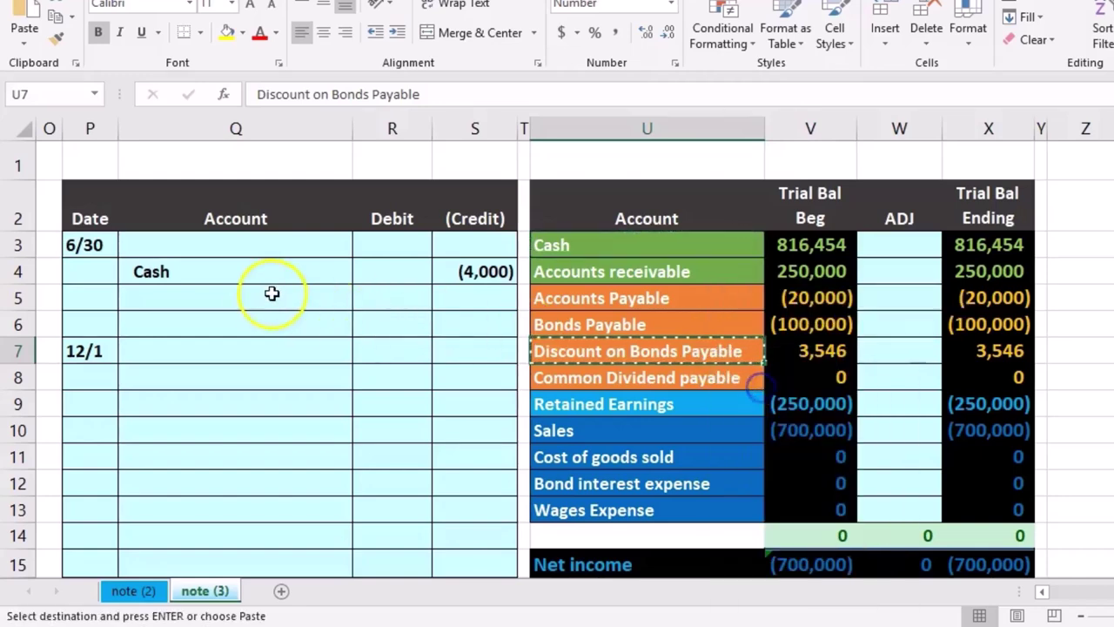
pyautogui.click(261, 294)
pyautogui.rightClick(266, 296)
pyautogui.click(336, 380)
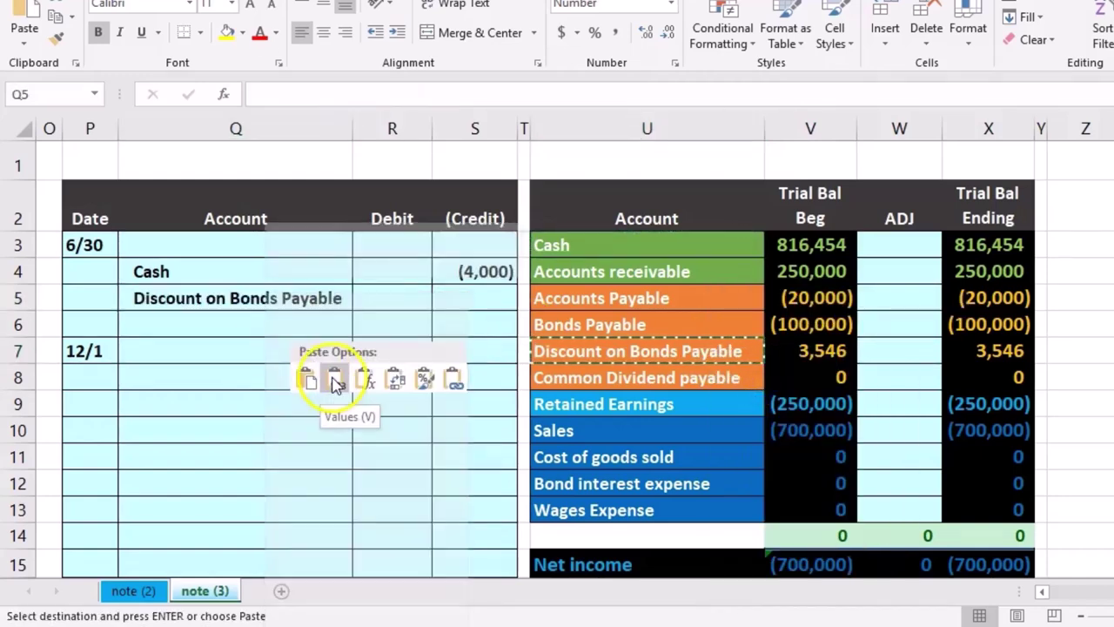
# Enter the Discount on Bonds Payable credit in S5 as -L4, linked to the period 1 amortization change
pyautogui.click(470, 292)
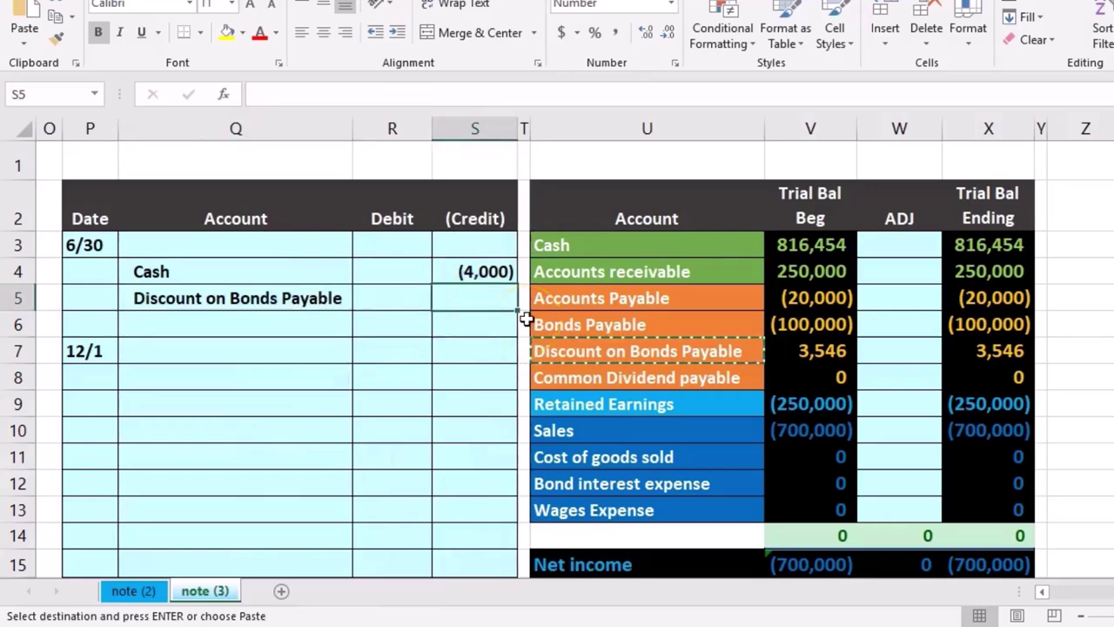
pyautogui.write('-')
pyautogui.press('Left')
pyautogui.press('Left')
pyautogui.press('Left')
pyautogui.press('Left')
pyautogui.press('Left')
pyautogui.press('Left')
pyautogui.press('Left')
pyautogui.press('Left')
pyautogui.press('Left')
pyautogui.press('Left')
pyautogui.press('Left')
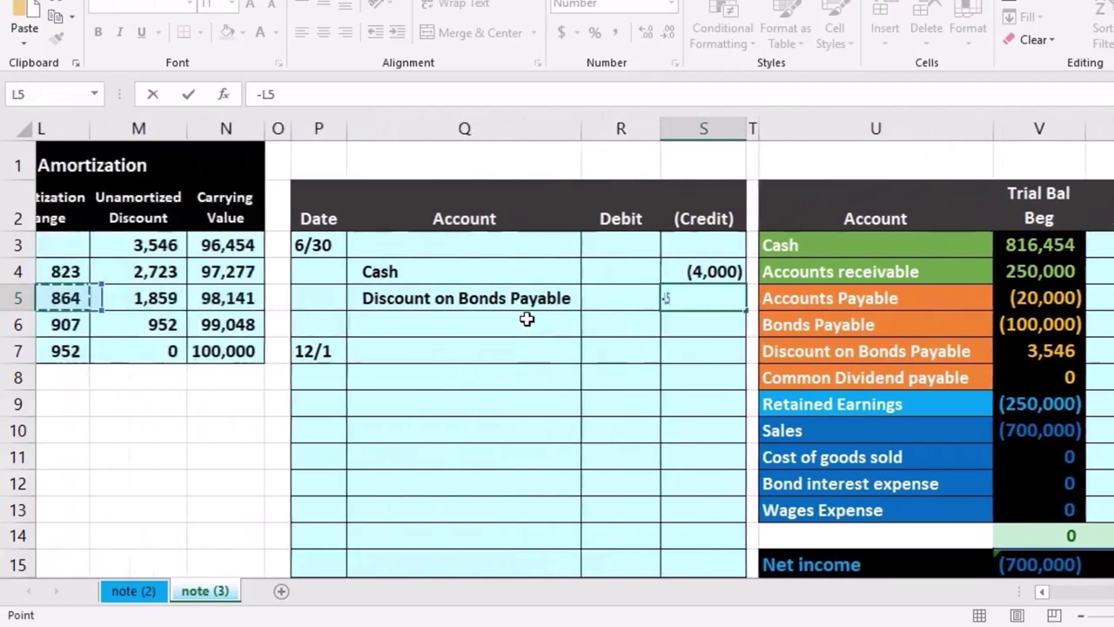
pyautogui.press('Right')
pyautogui.press('Right')
pyautogui.press('Right')
pyautogui.press('Right')
pyautogui.press('Right')
pyautogui.press('Up')
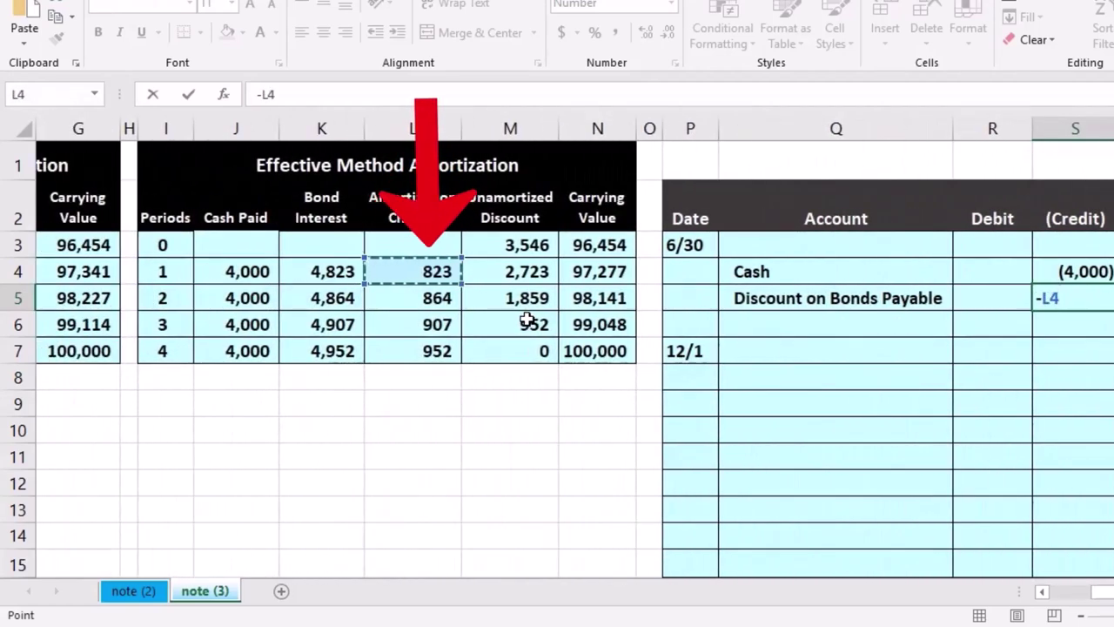
pyautogui.press('Return')
# Enter the 6/30 debit in R3 as the negative sum of the entry's remaining lines, -SUM(R4:S5)
pyautogui.press('Up')
pyautogui.press('Up')
pyautogui.press('Left')
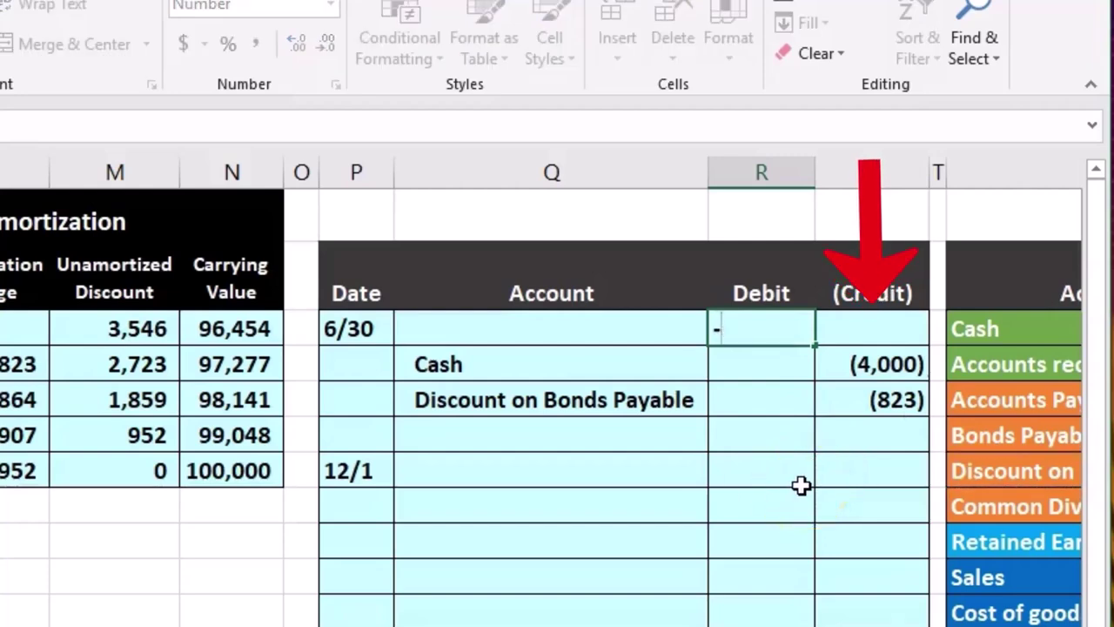
pyautogui.write('sum')
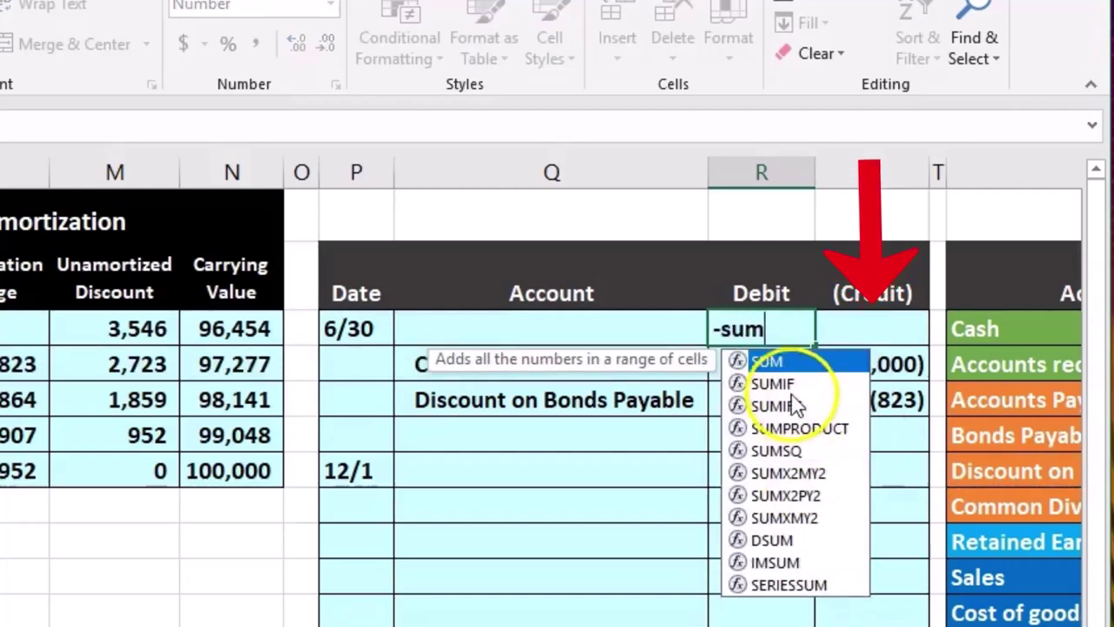
pyautogui.doubleClick(766, 362)
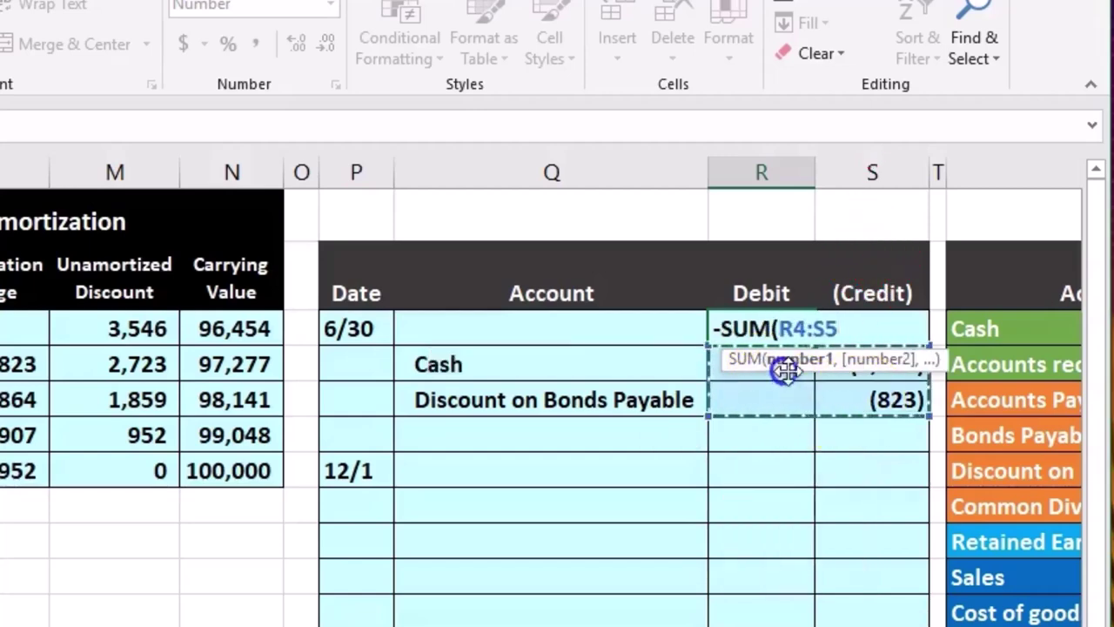
pyautogui.moveTo(853, 361); pyautogui.dragTo(915, 278)
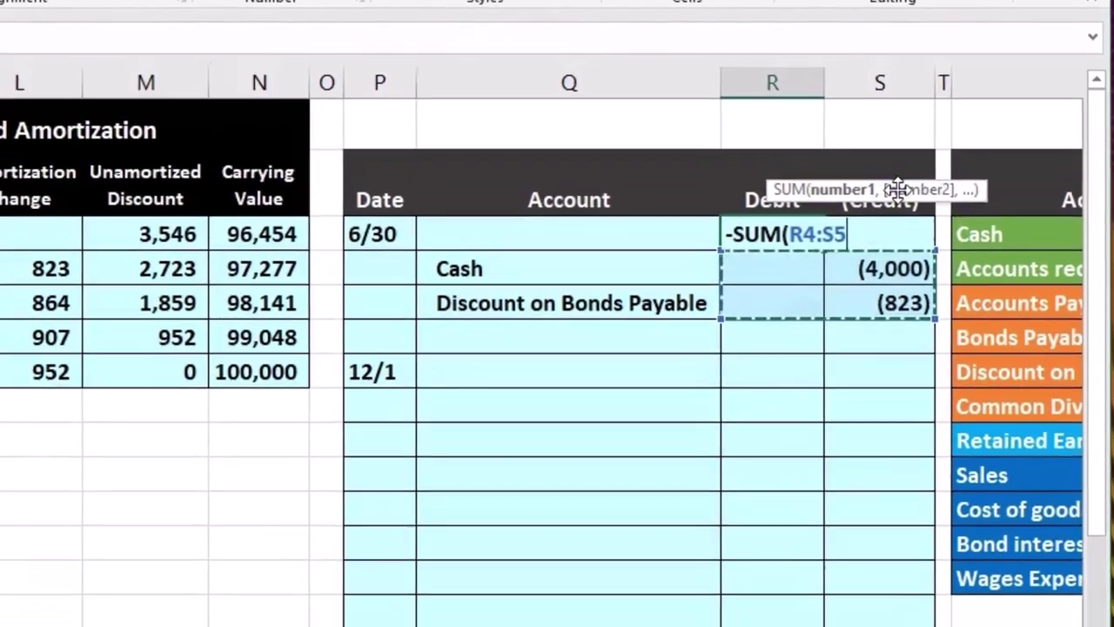
pyautogui.press('Return')
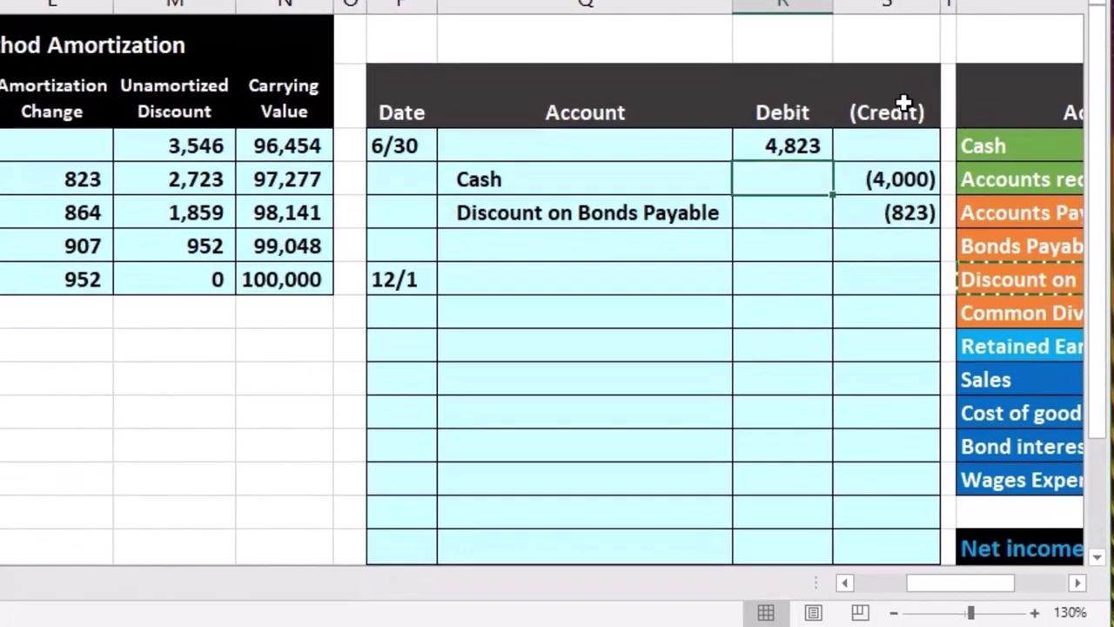
# Copy the Bond interest expense account name from the trial balance and paste it as values into Q3 for the debit line
pyautogui.moveTo(803, 146); pyautogui.dragTo(870, 209)
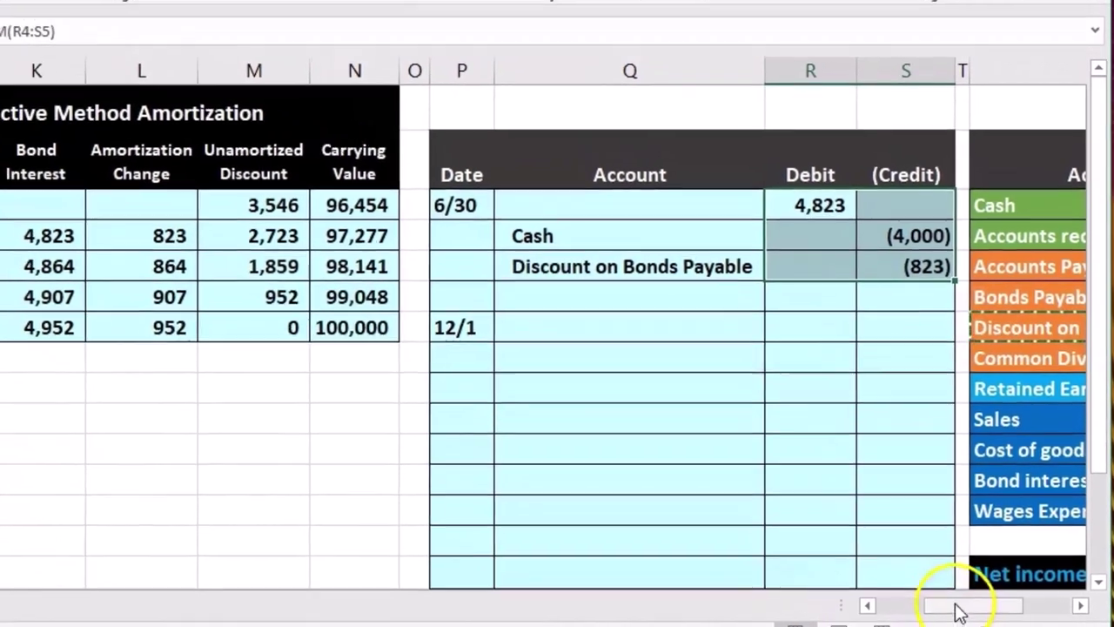
pyautogui.moveTo(957, 582); pyautogui.dragTo(1012, 616)
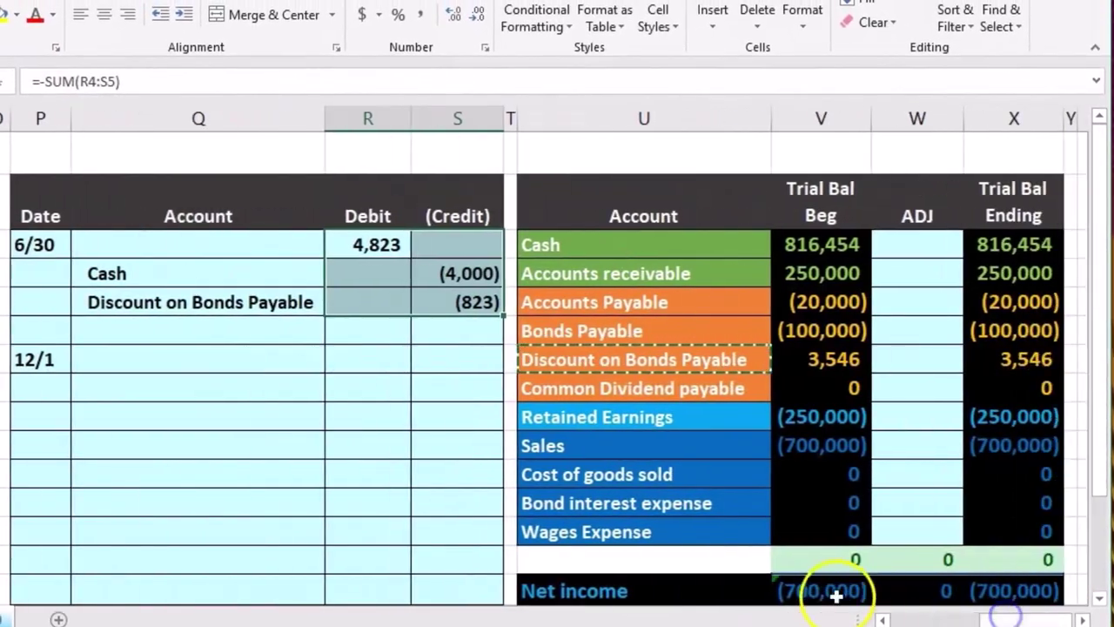
pyautogui.click(696, 503)
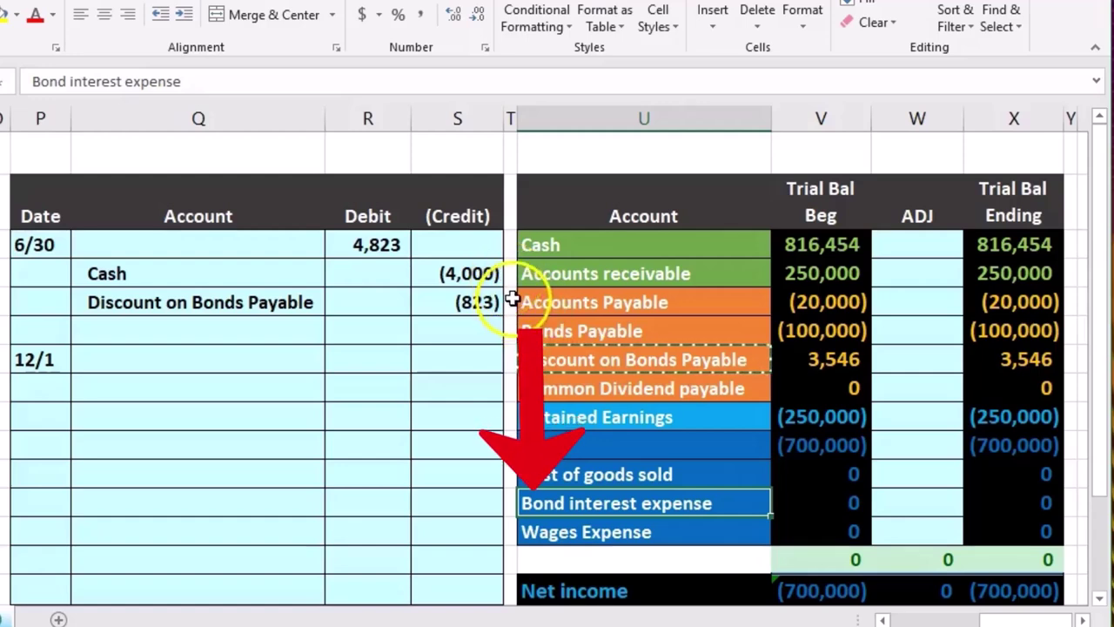
pyautogui.rightClick(633, 502)
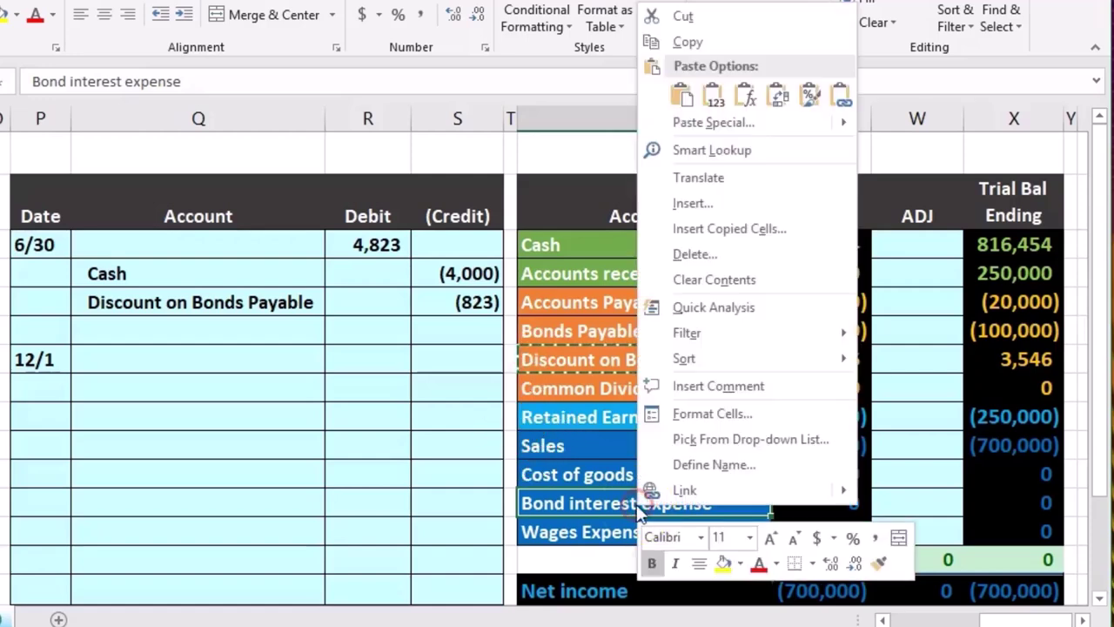
pyautogui.click(693, 48)
pyautogui.rightClick(258, 244)
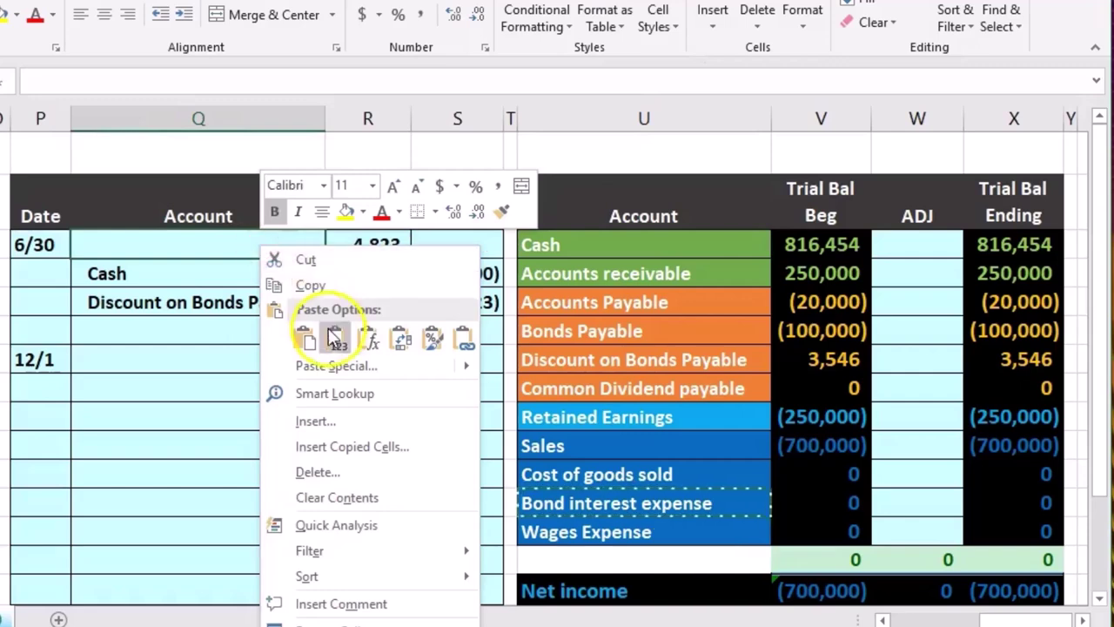
pyautogui.click(336, 339)
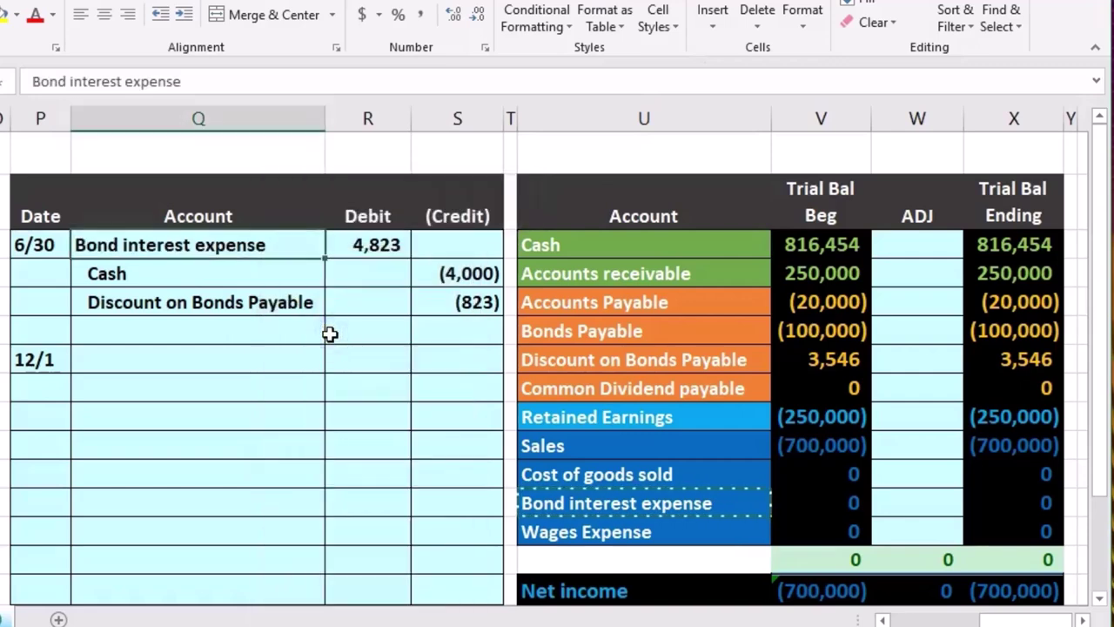
# Post the bond interest debit to the trial balance adjustment column by entering =R3 in W12
pyautogui.click(370, 248)
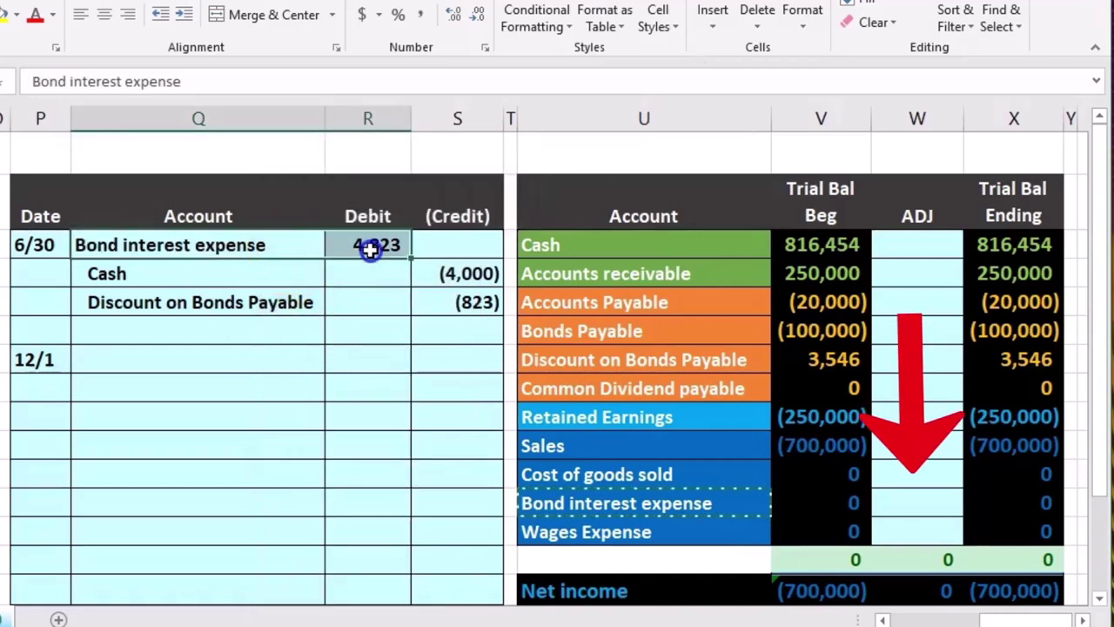
pyautogui.click(726, 493)
pyautogui.click(786, 501)
pyautogui.hotkey('ctrl', 'v')
pyautogui.click(892, 504)
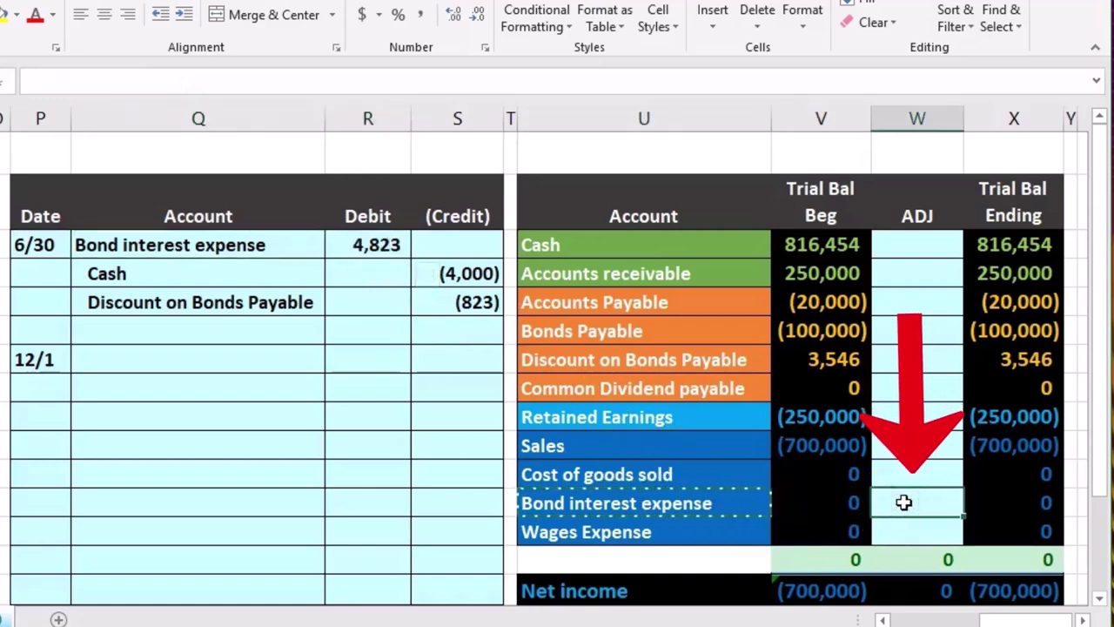
pyautogui.write('=')
pyautogui.click(383, 247)
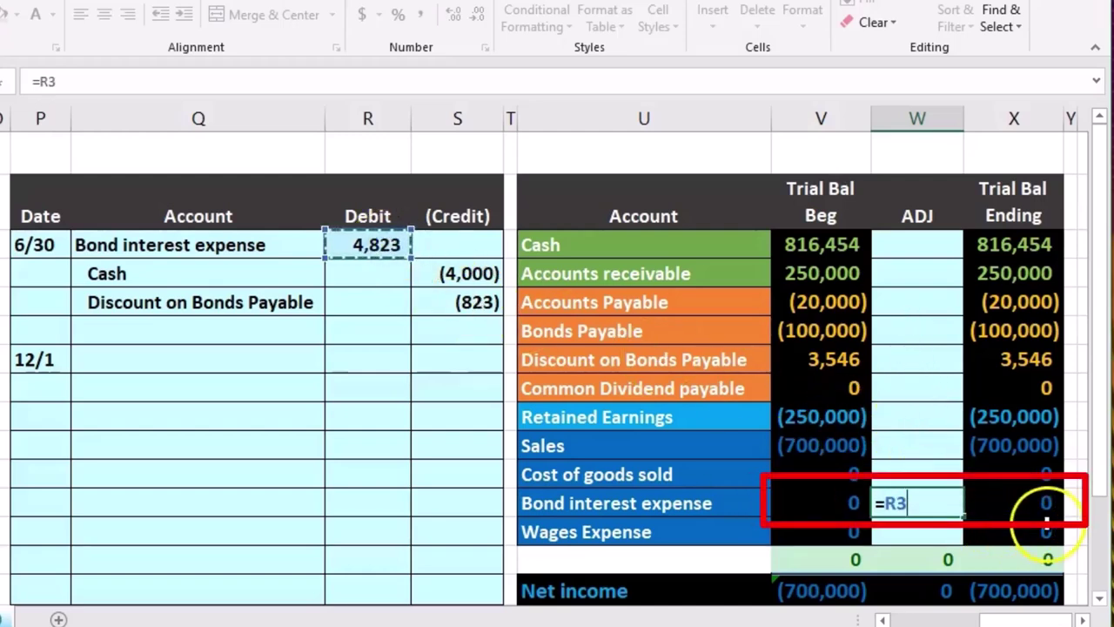
pyautogui.press('Return')
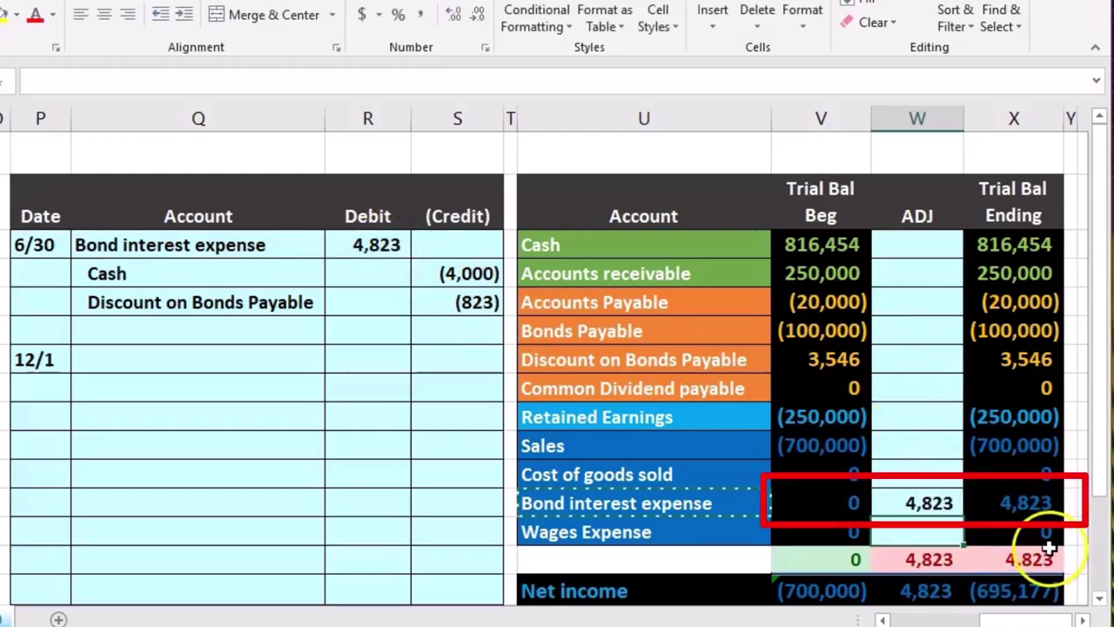
# Review the ending trial balance total in X14 and the ending net income formula in X15
pyautogui.click(1043, 555)
pyautogui.click(1027, 591)
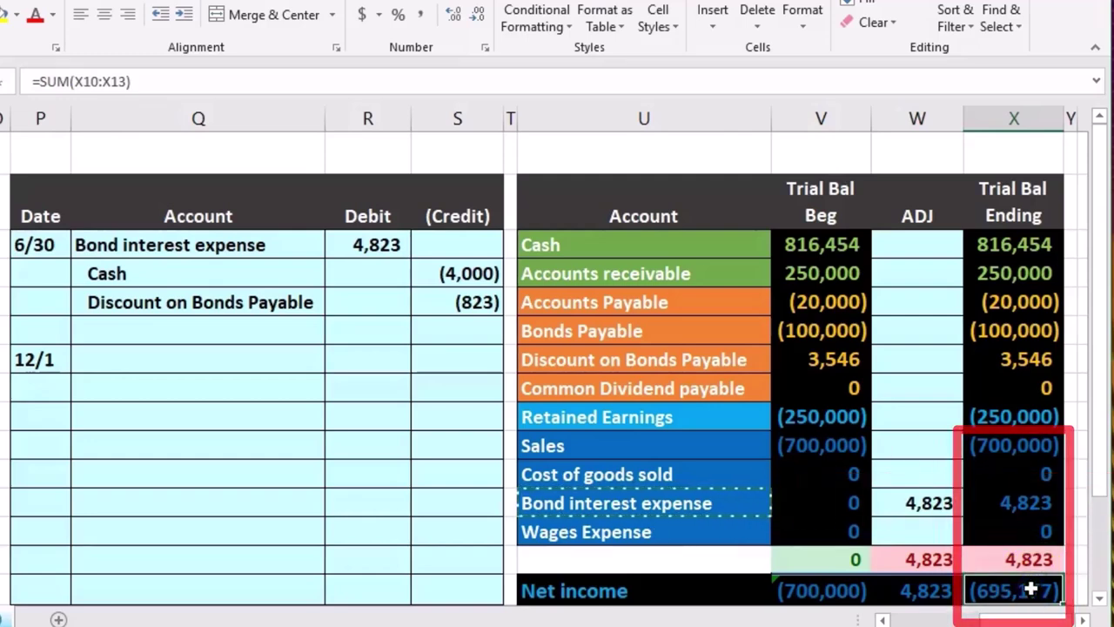
pyautogui.doubleClick(1032, 590)
pyautogui.press('Return')
pyautogui.moveTo(296, 231); pyautogui.dragTo(366, 231)
pyautogui.scroll(1, 523, 331)
# Post the 6/30 cash credit to the trial balance adjustment column by entering =S4 in W3
pyautogui.click(907, 246)
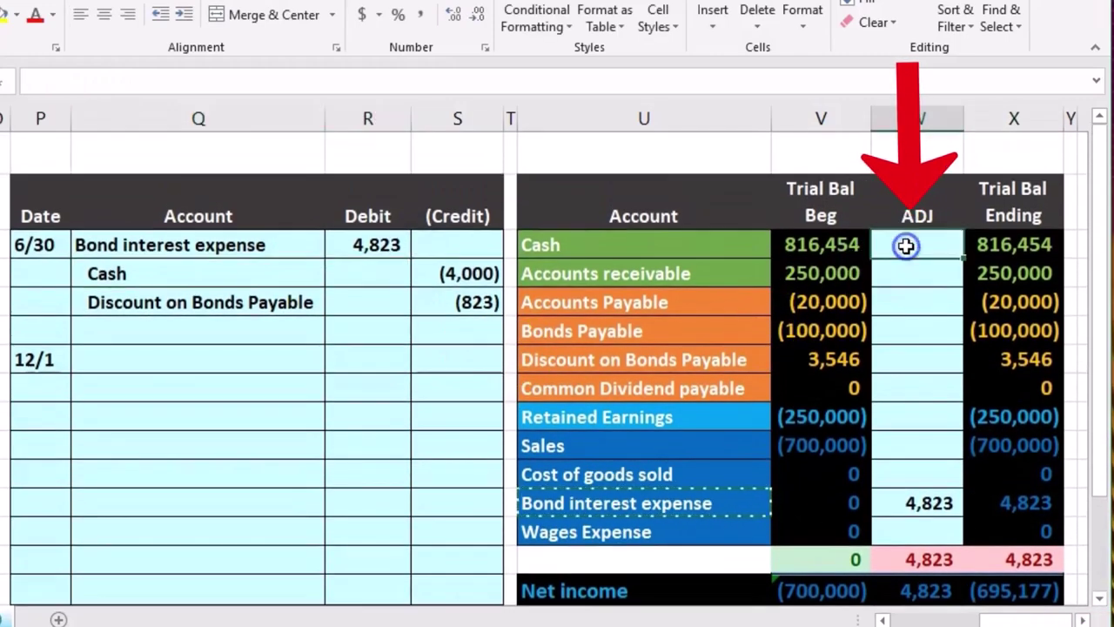
pyautogui.write('=')
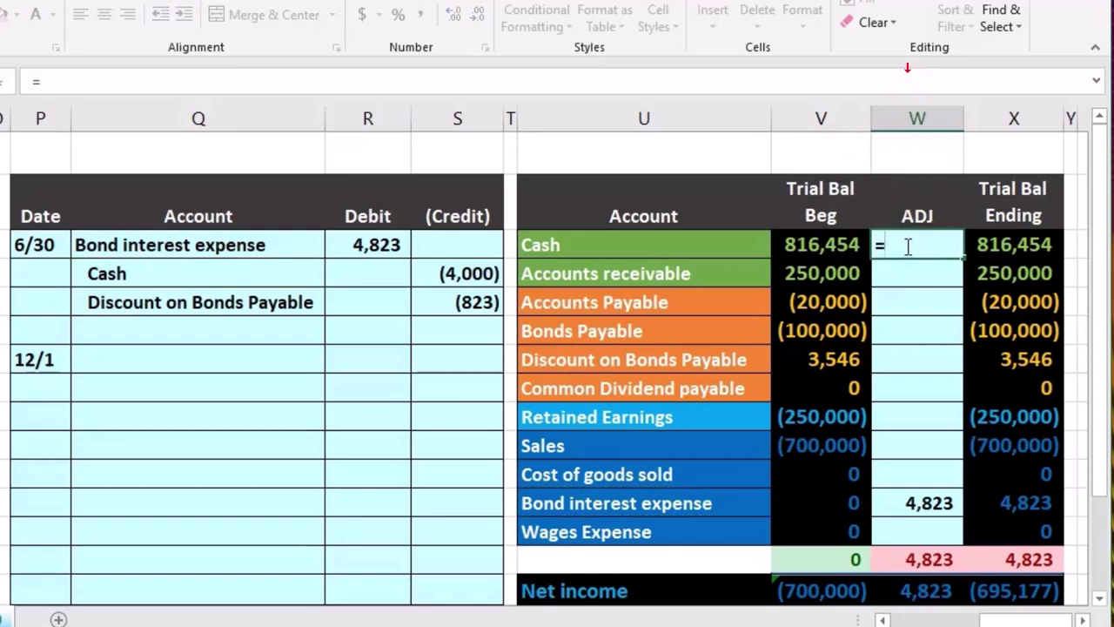
pyautogui.click(461, 274)
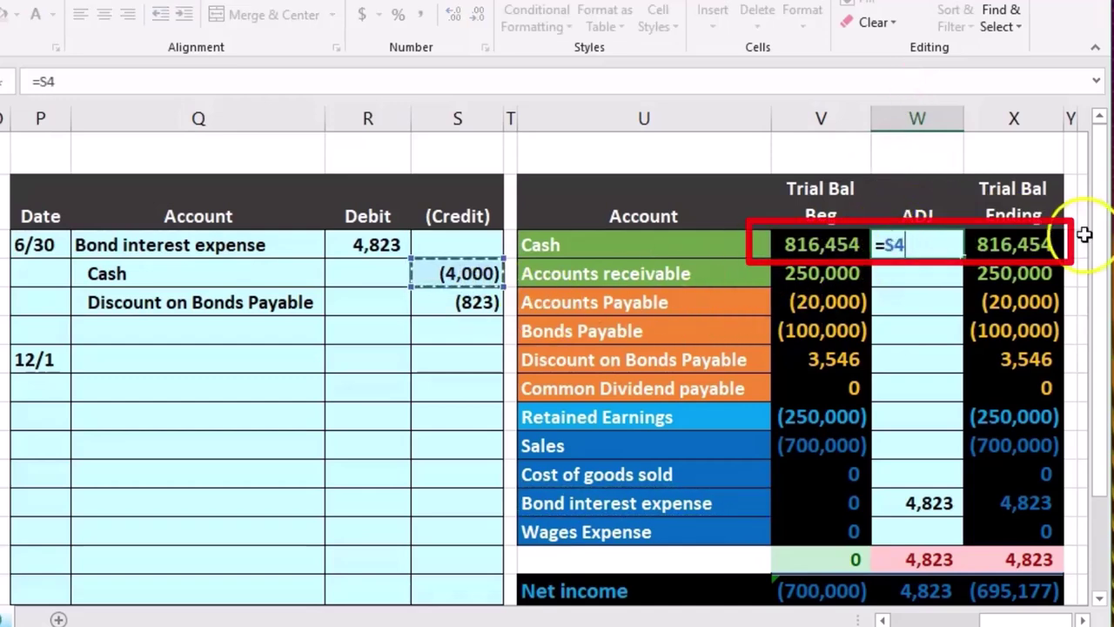
pyautogui.press('Return')
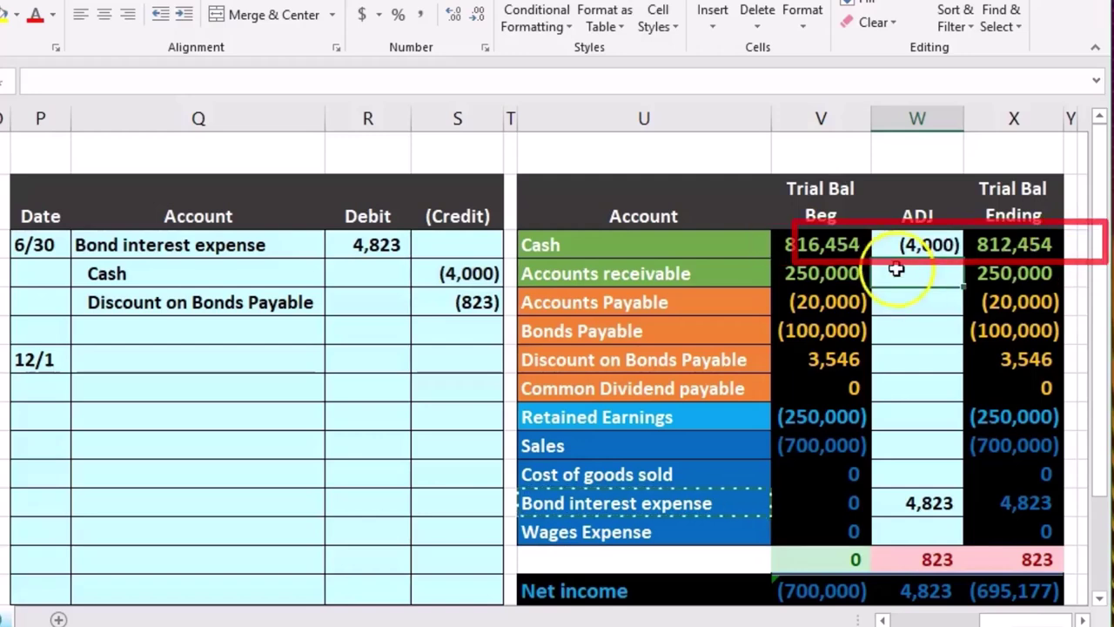
# Post the 6/30 Discount on Bonds Payable credit to the trial balance adjustment column by entering =S5 in W7
pyautogui.moveTo(296, 302); pyautogui.dragTo(374, 304)
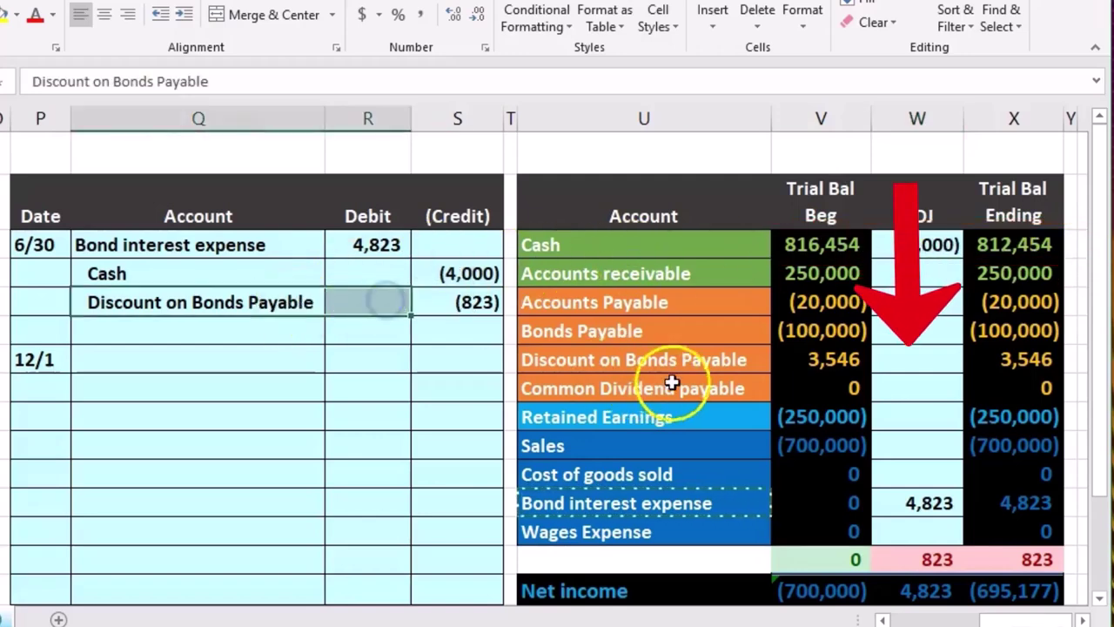
pyautogui.click(887, 359)
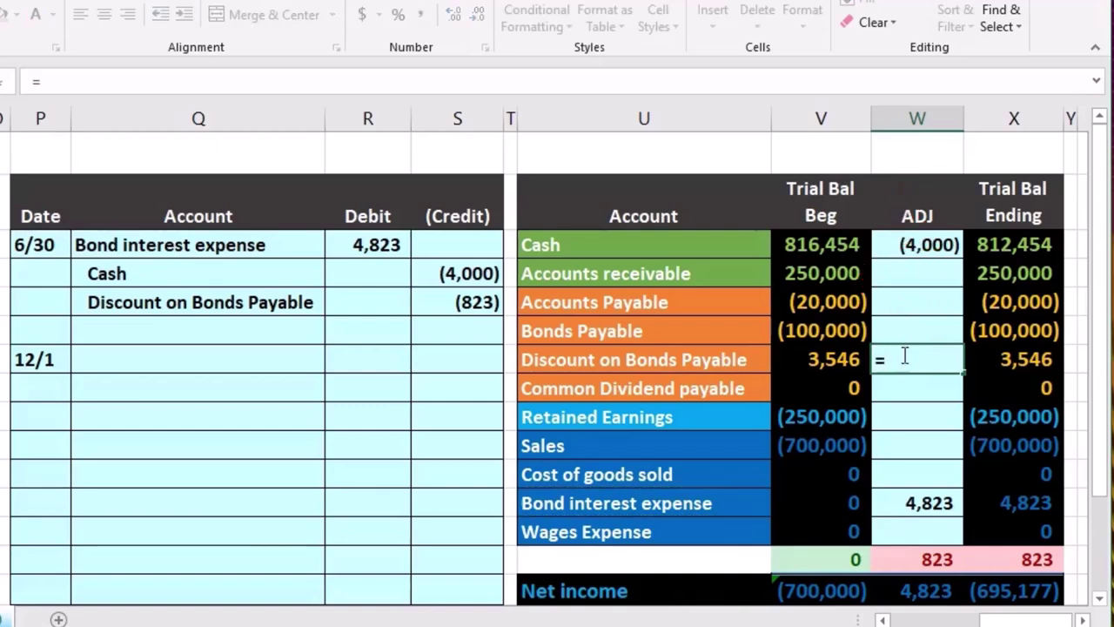
pyautogui.write('=')
pyautogui.click(490, 301)
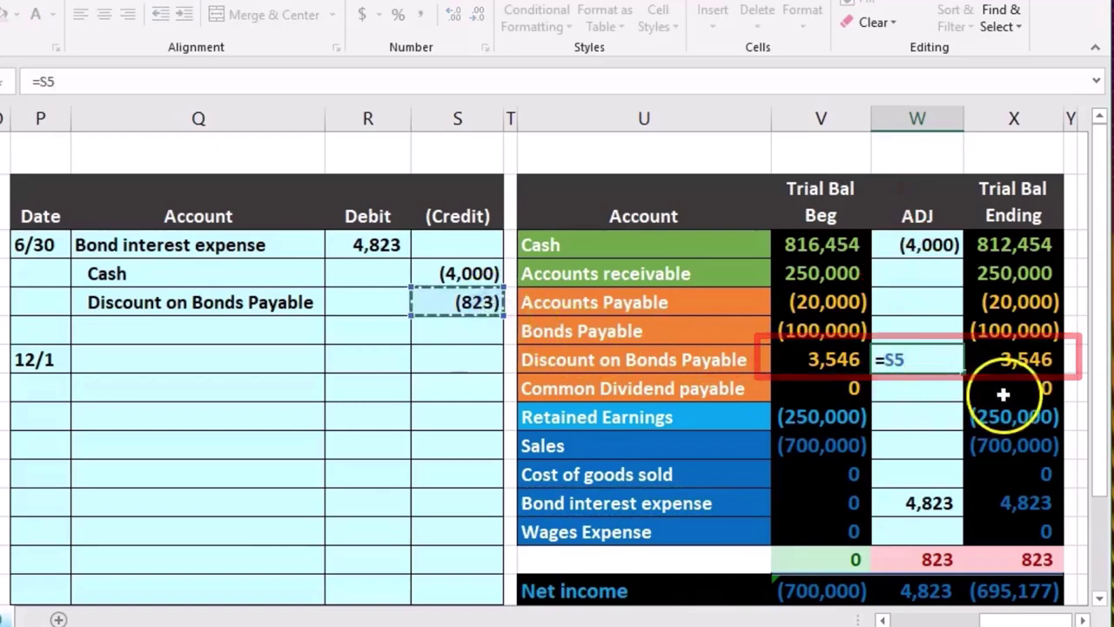
pyautogui.press('Return')
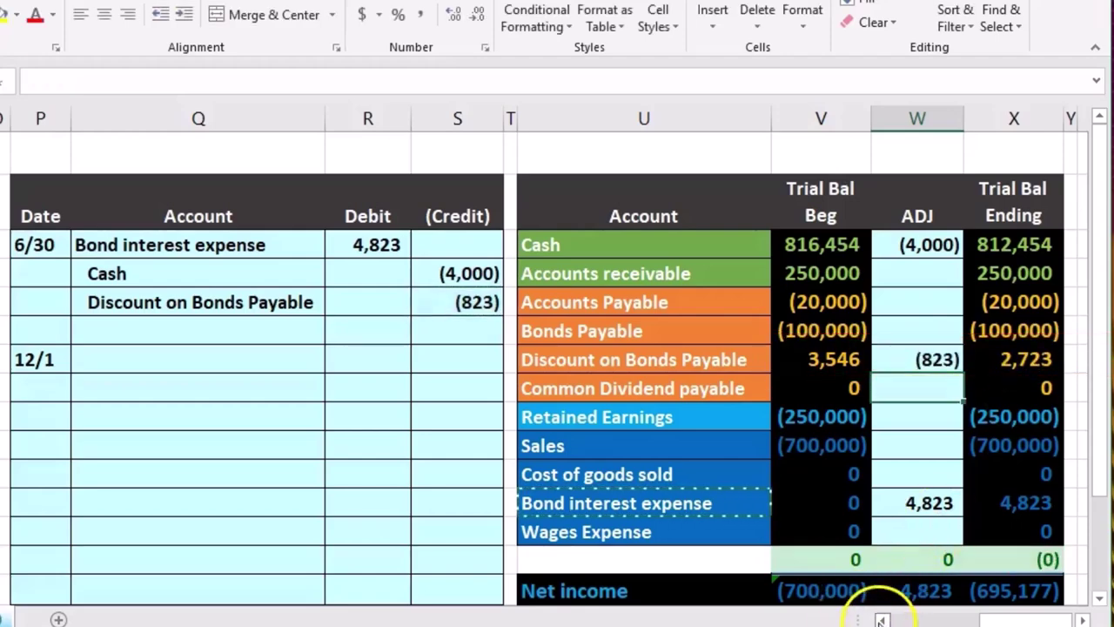
# Compare the period 1 unamortized discount and carrying value in M4:N4 with the ending bonds payable and discount balances in X6:X7
pyautogui.click(881, 619)
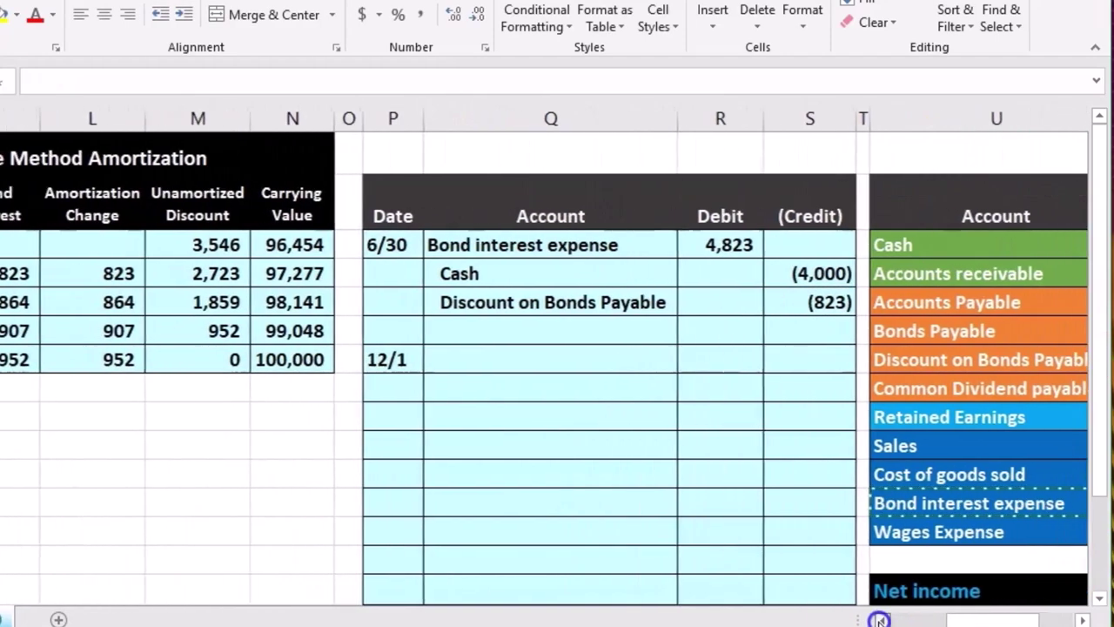
pyautogui.click(316, 275)
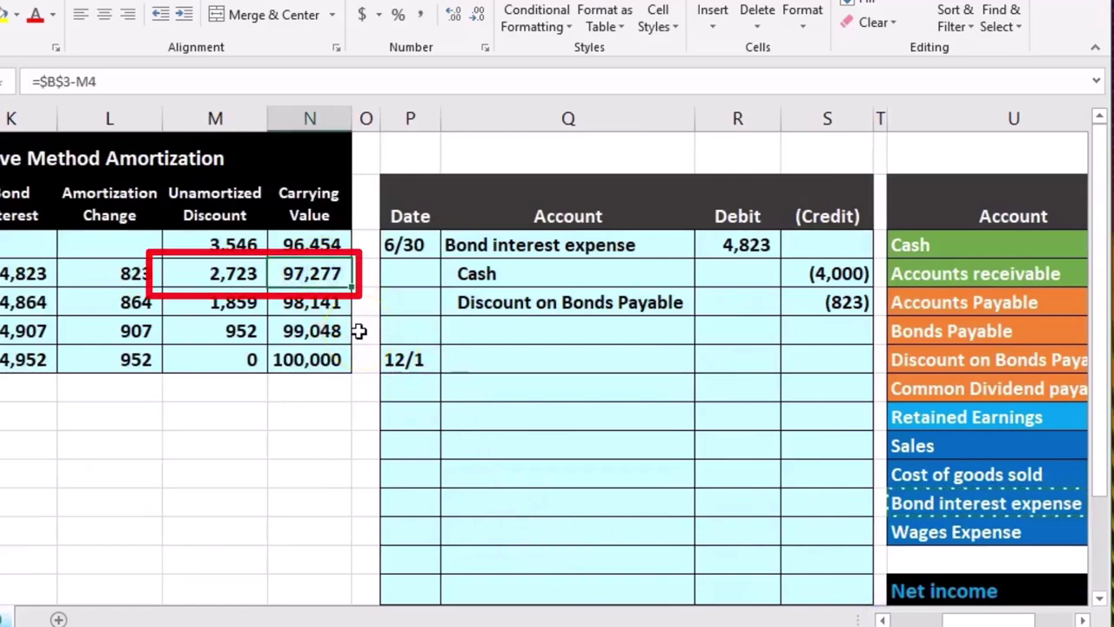
pyautogui.click(232, 276)
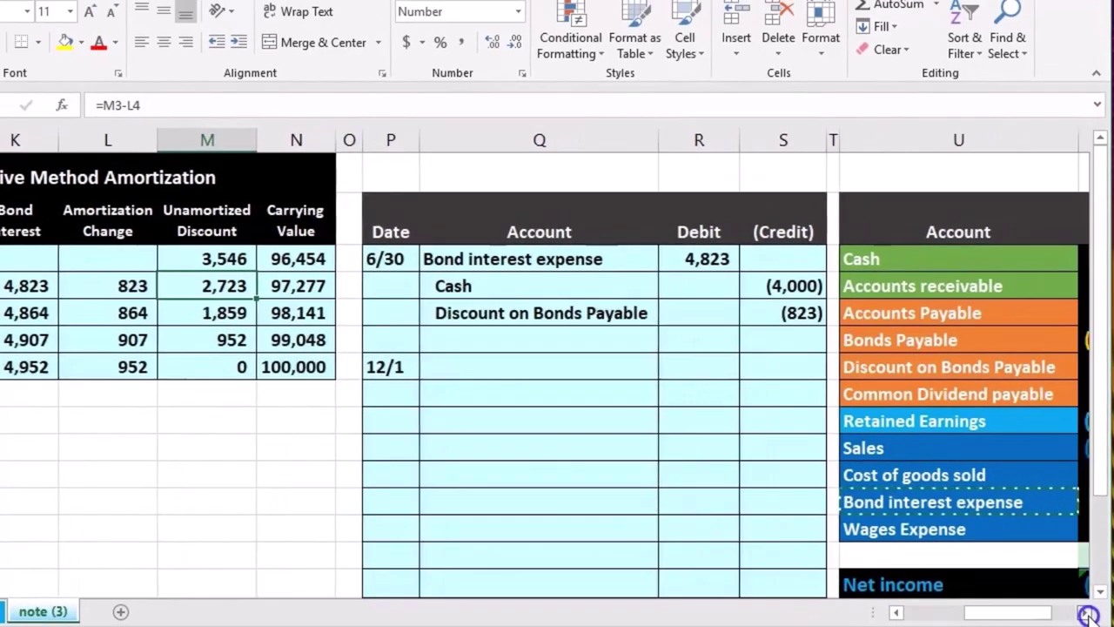
pyautogui.click(1083, 620)
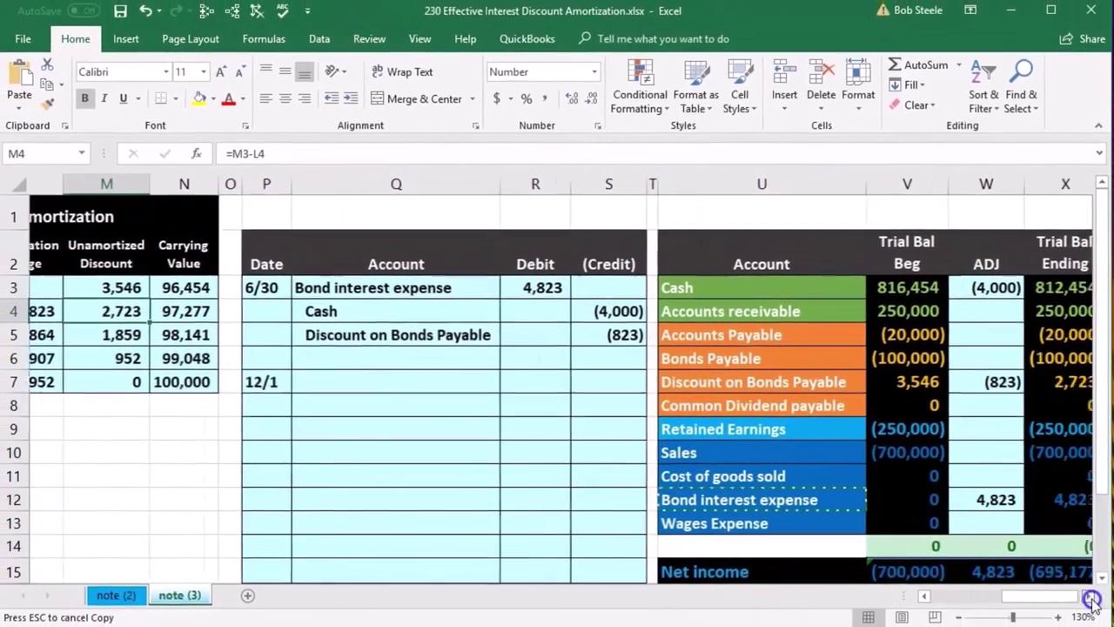
pyautogui.click(1092, 599)
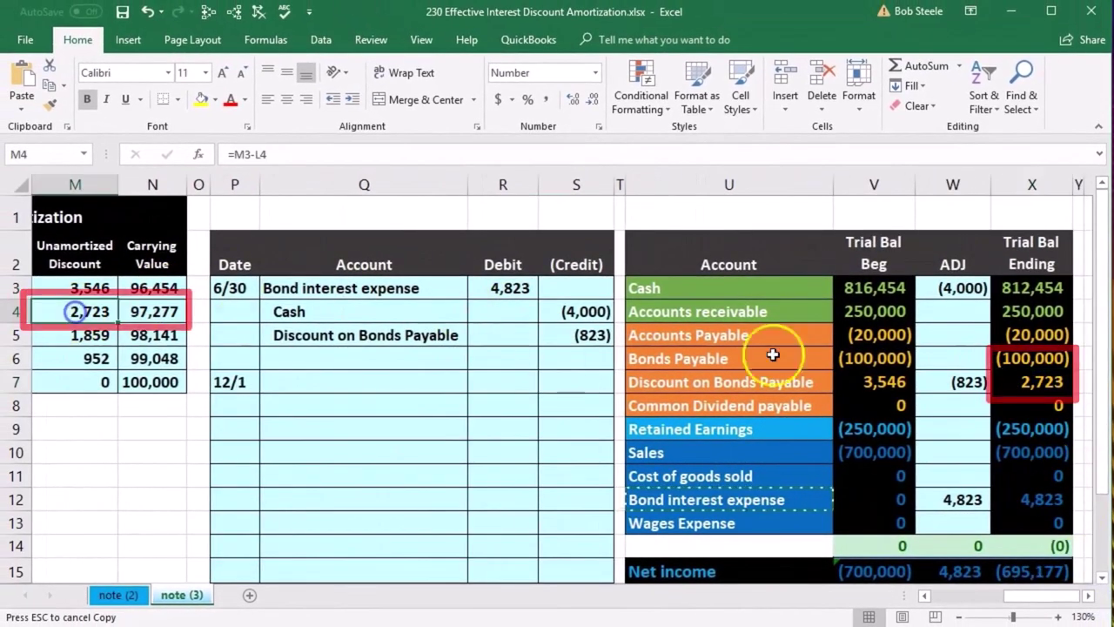
pyautogui.moveTo(1010, 365); pyautogui.dragTo(1014, 386)
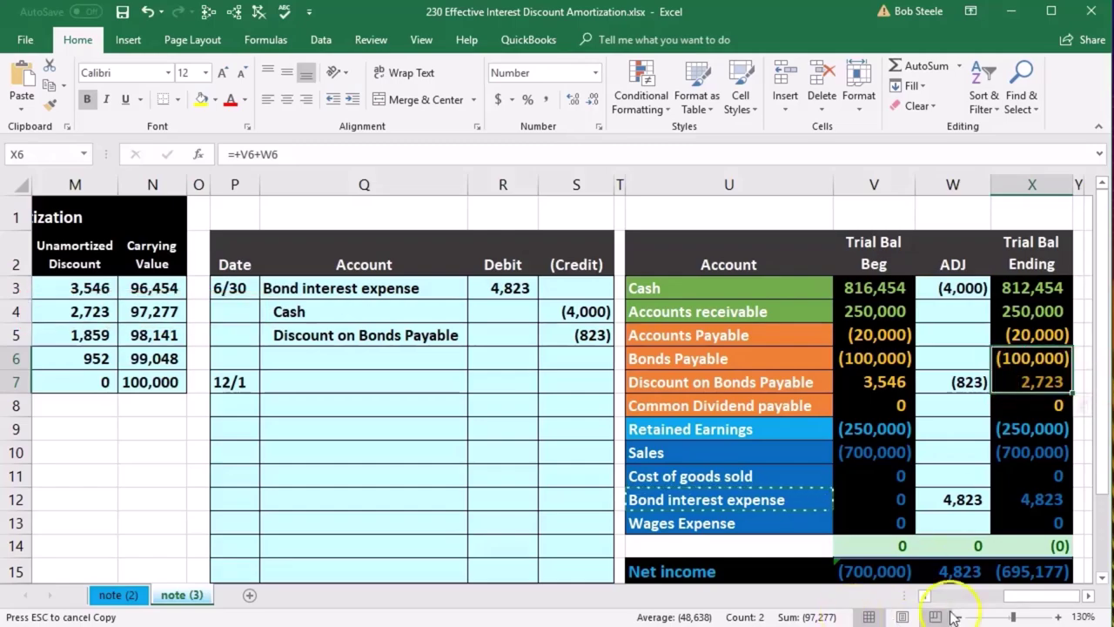
# Highlight the period 2 row of the amortization table, I5:N5, with the standard light green fill
pyautogui.hscroll(-3, 1027, 600)
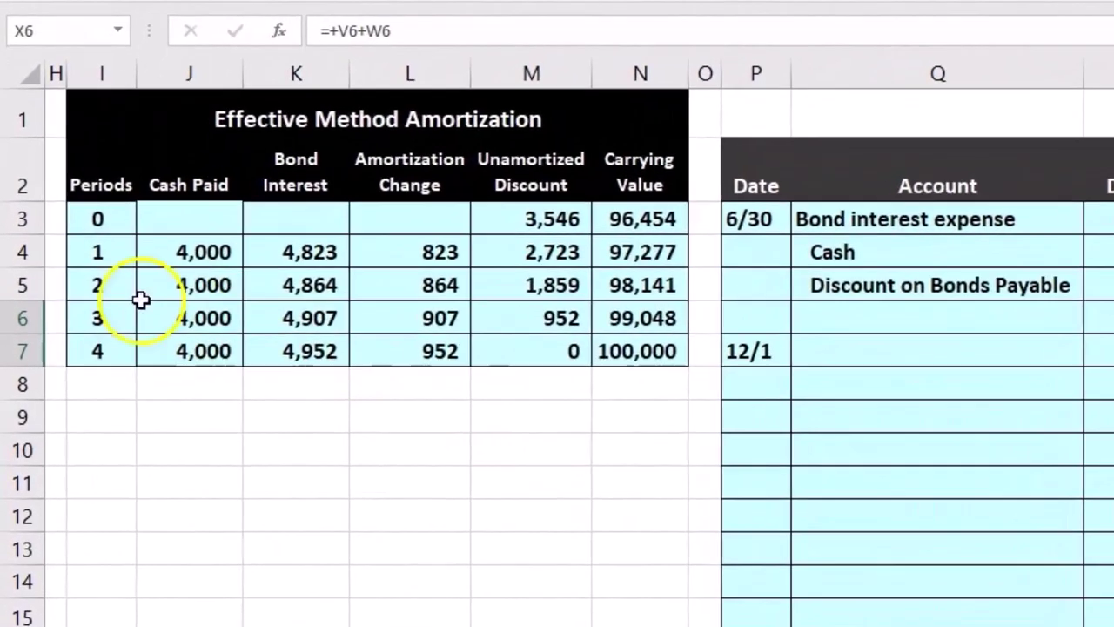
pyautogui.moveTo(137, 294); pyautogui.dragTo(639, 290)
pyautogui.rightClick(642, 293)
pyautogui.click(748, 244)
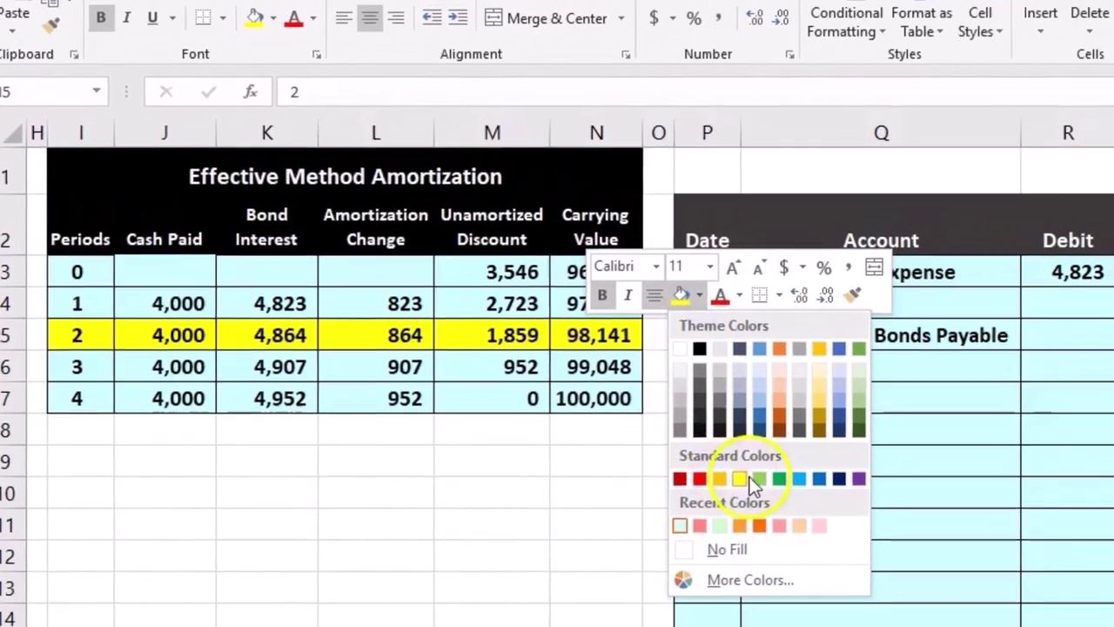
pyautogui.click(797, 446)
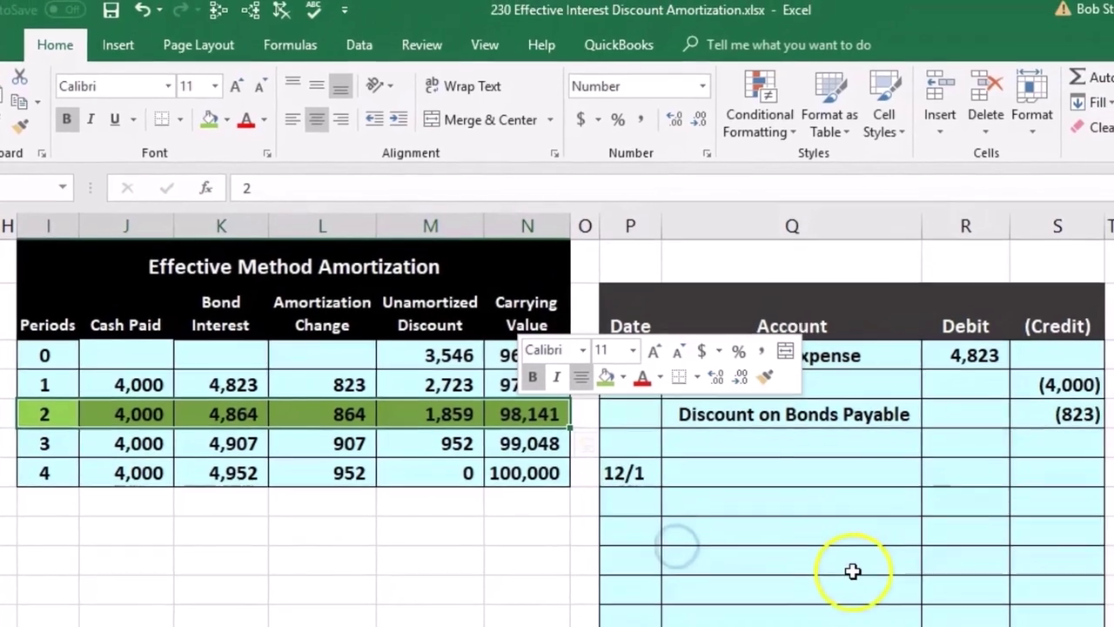
pyautogui.click(956, 462)
# Copy the 6/30 entry's three account names from Q3:Q5 and paste them as values starting at Q7 for the 12/1 entry
pyautogui.moveTo(729, 366); pyautogui.dragTo(731, 416)
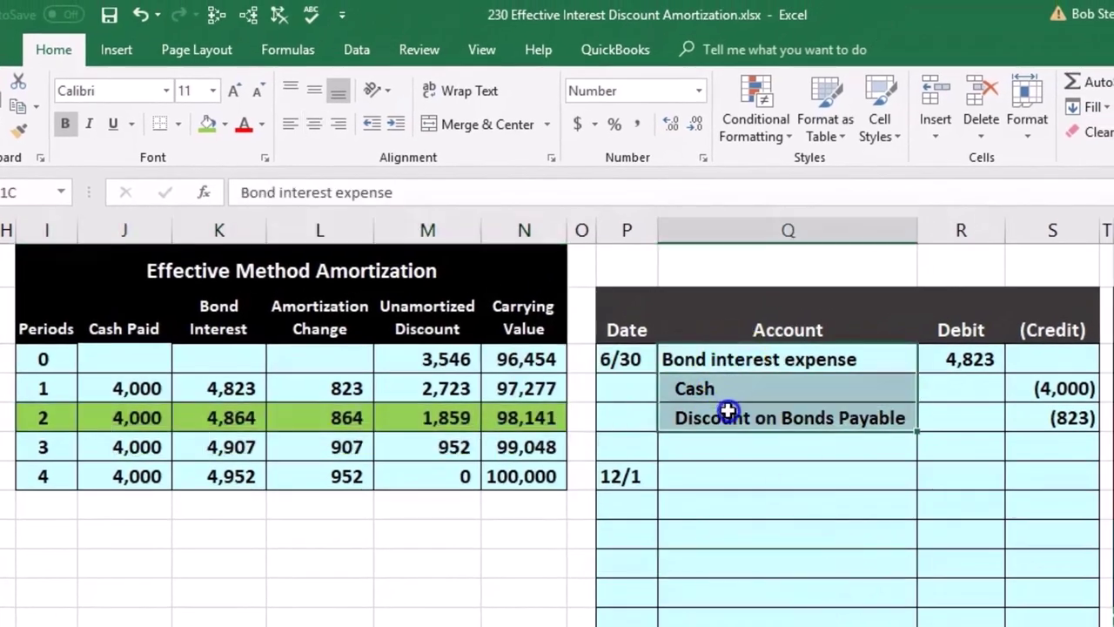
pyautogui.rightClick(731, 417)
pyautogui.click(771, 451)
pyautogui.click(736, 474)
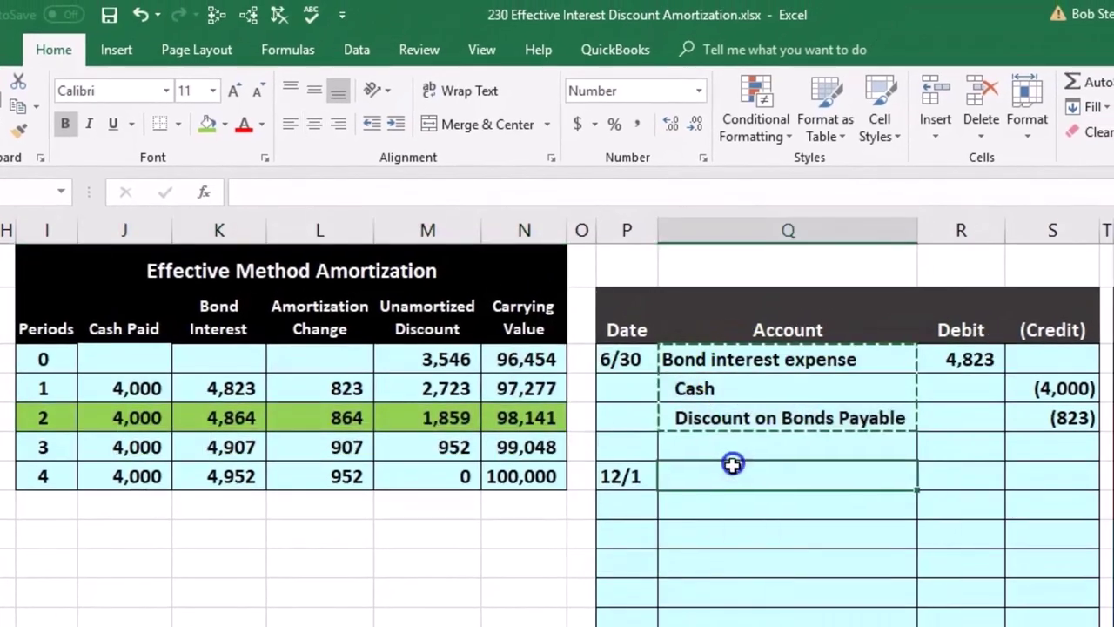
pyautogui.rightClick(735, 474)
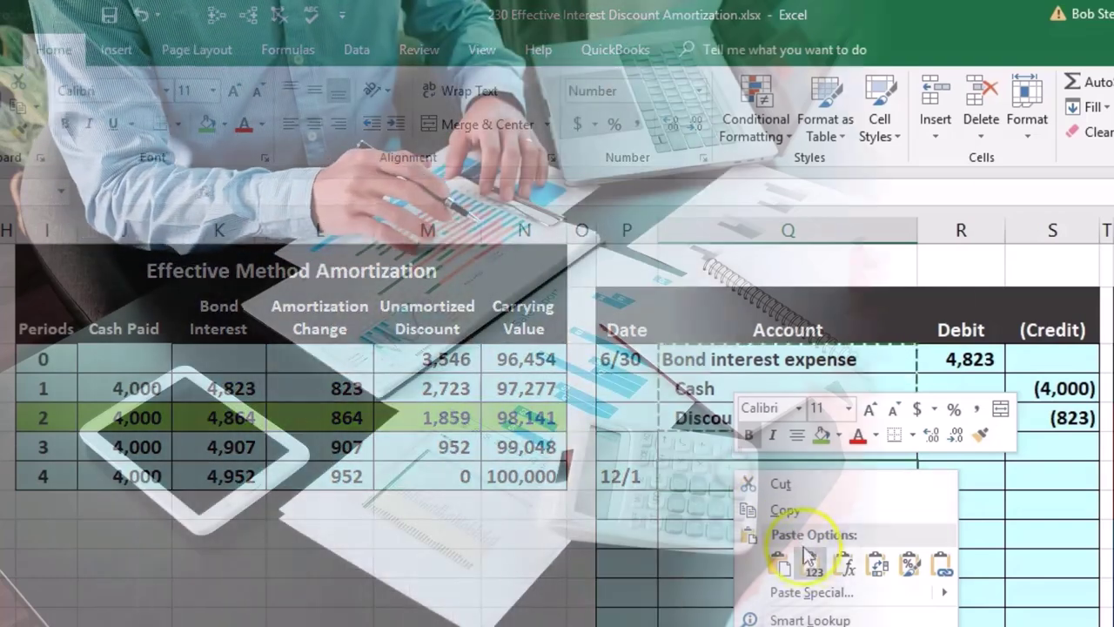
pyautogui.click(808, 559)
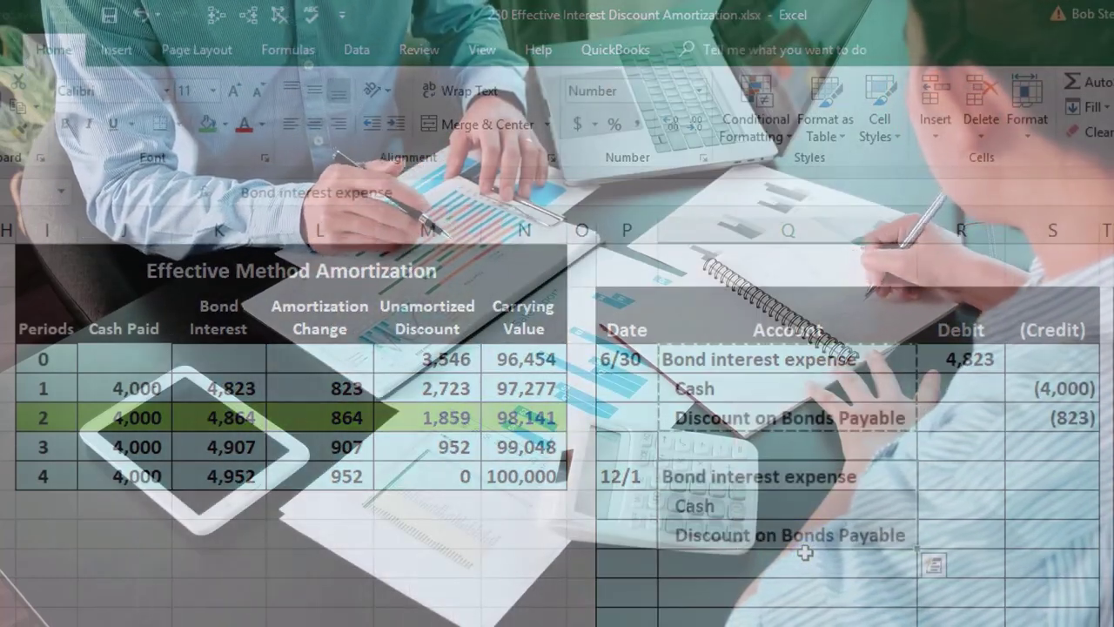
pyautogui.click(818, 598)
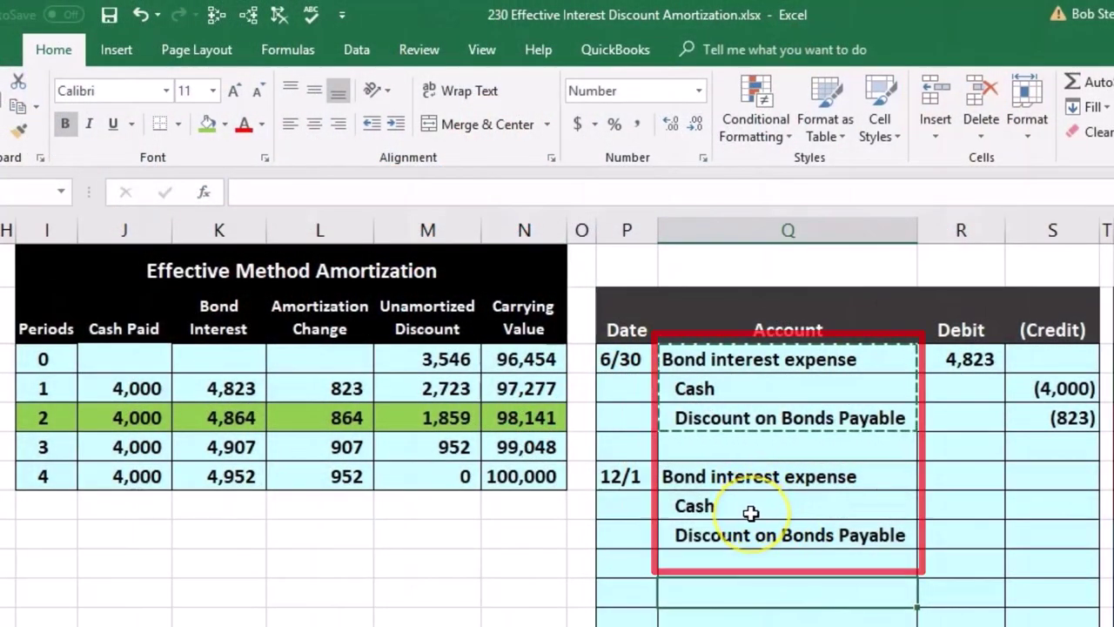
# Enter the 12/1 cash credit in S8 as the negative of the period 2 cash paid, -J5
pyautogui.click(1028, 503)
pyautogui.write('=')
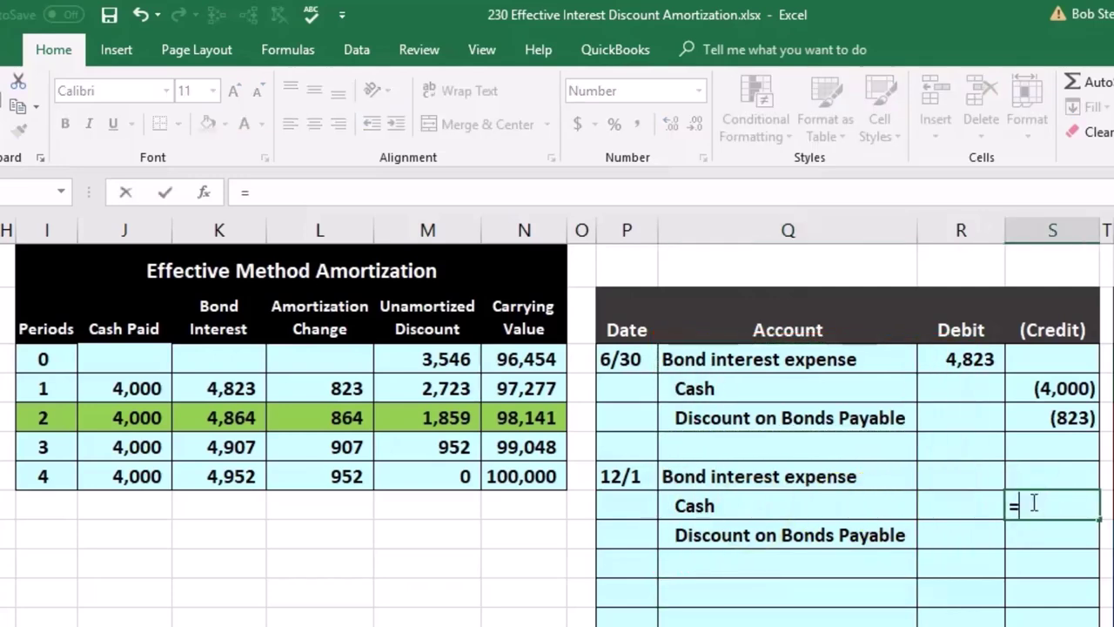
pyautogui.click(139, 419)
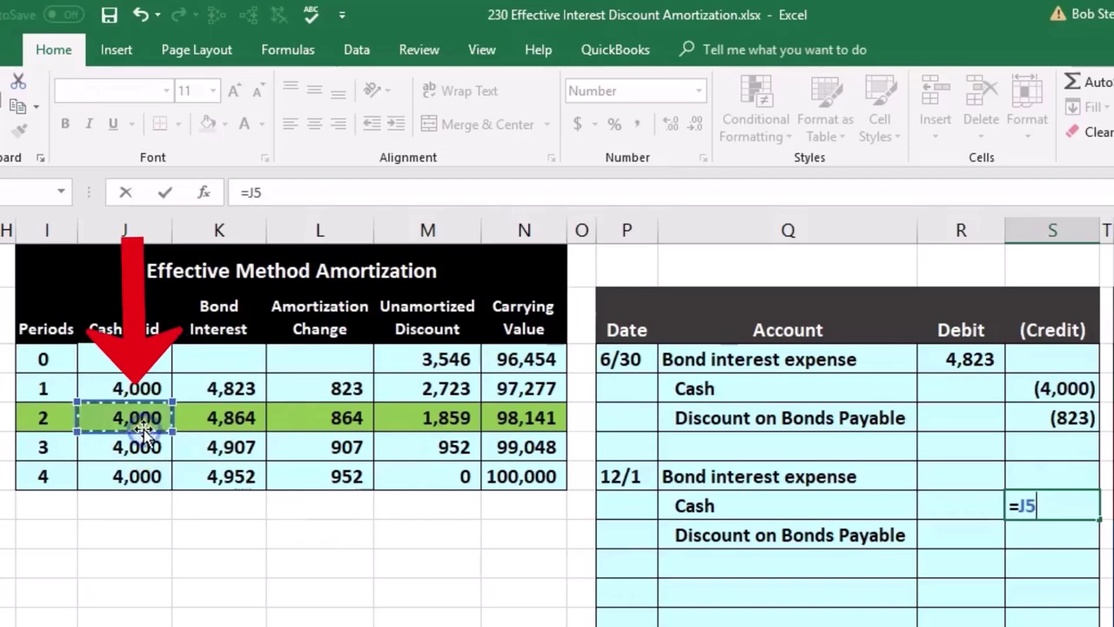
pyautogui.press('Return')
pyautogui.press('Up')
pyautogui.write('-')
pyautogui.click(148, 418)
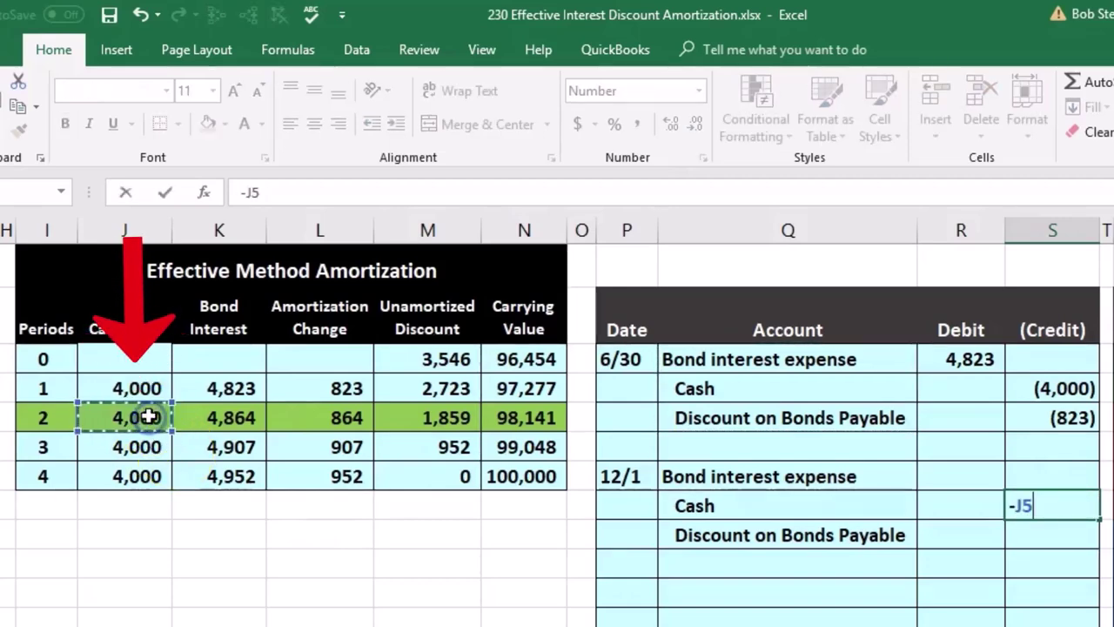
pyautogui.press('Return')
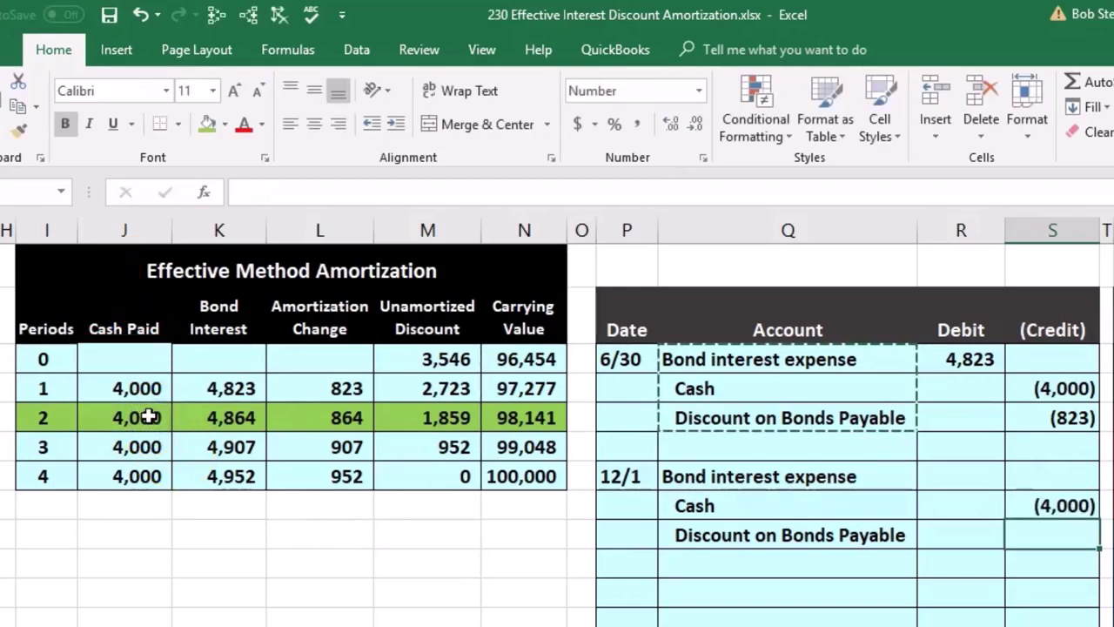
# Enter the 12/1 Discount on Bonds Payable credit in S9 as the negative of the period 2 amortization change, -L5
pyautogui.write('-')
pyautogui.click(313, 417)
pyautogui.press('Return')
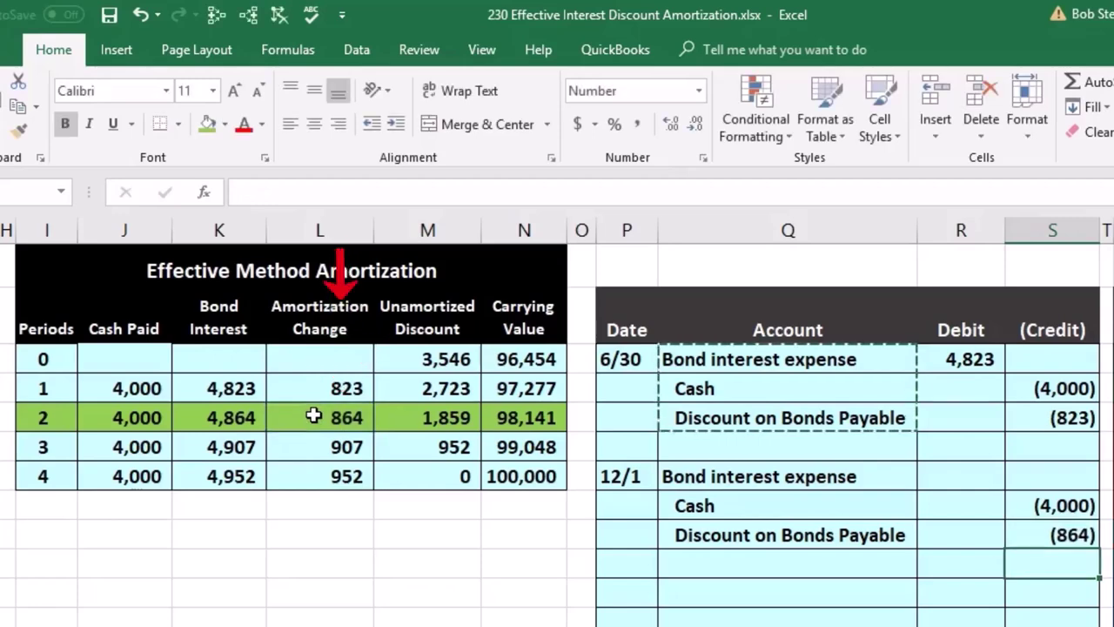
# Enter the 12/1 bond interest debit in R7 as the negative SUM of the entry's cash and discount lines
pyautogui.click(947, 470)
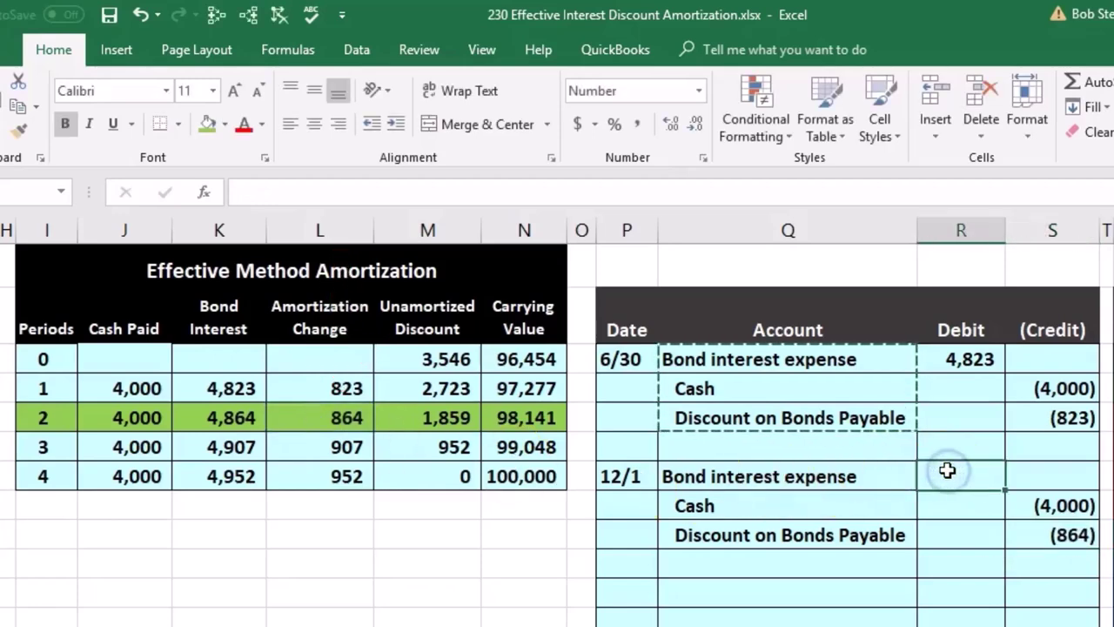
pyautogui.write('-')
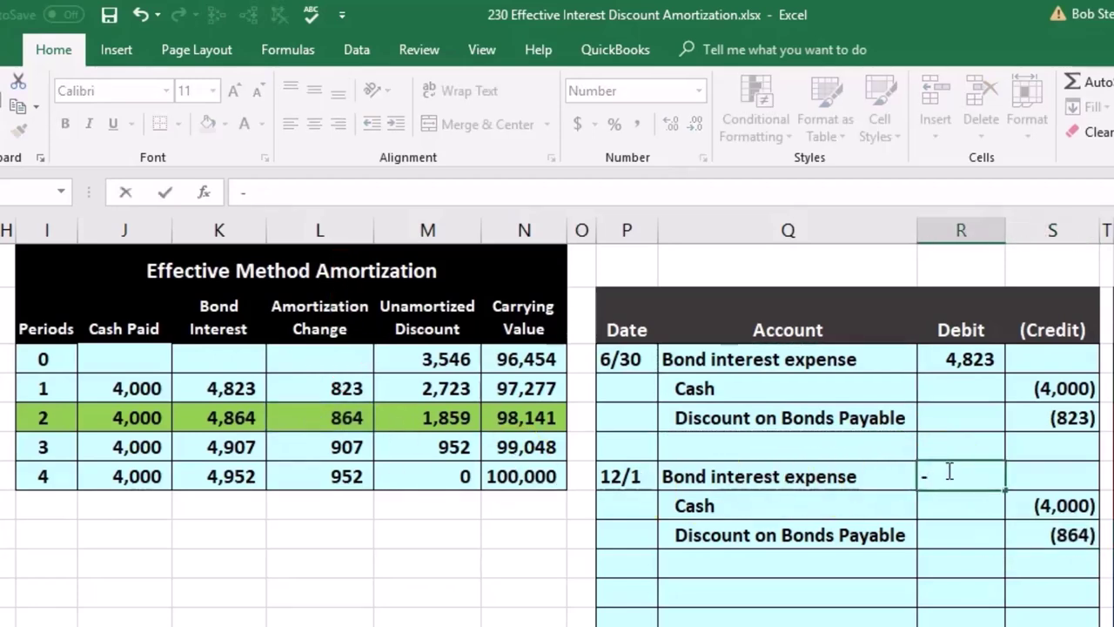
pyautogui.write('sum(')
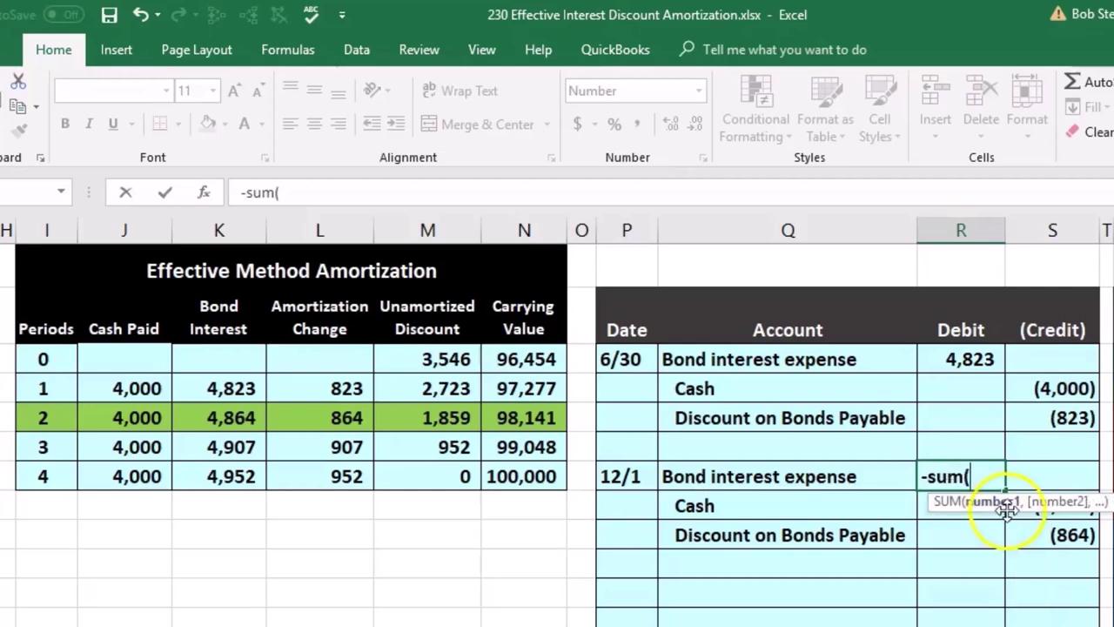
pyautogui.moveTo(1035, 534); pyautogui.dragTo(965, 516)
pyautogui.moveTo(1064, 510); pyautogui.dragTo(1095, 441)
pyautogui.press('Return')
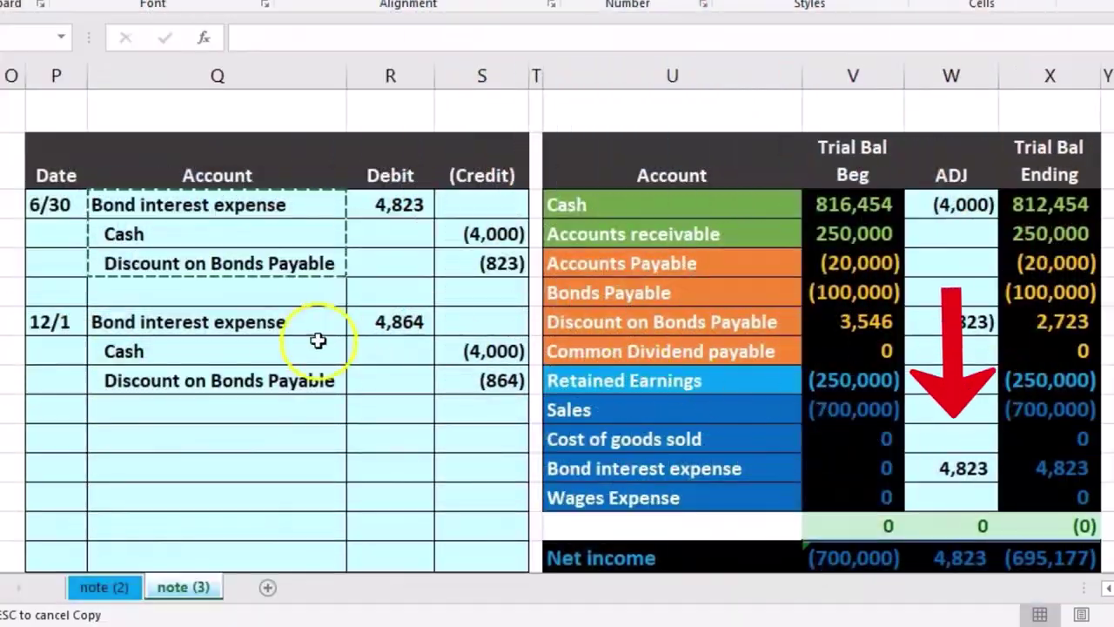
# Add the 12/1 bond interest debit to the adjustment in W12 with =R3+R7, and check the ending total and net income
pyautogui.moveTo(305, 324); pyautogui.dragTo(373, 315)
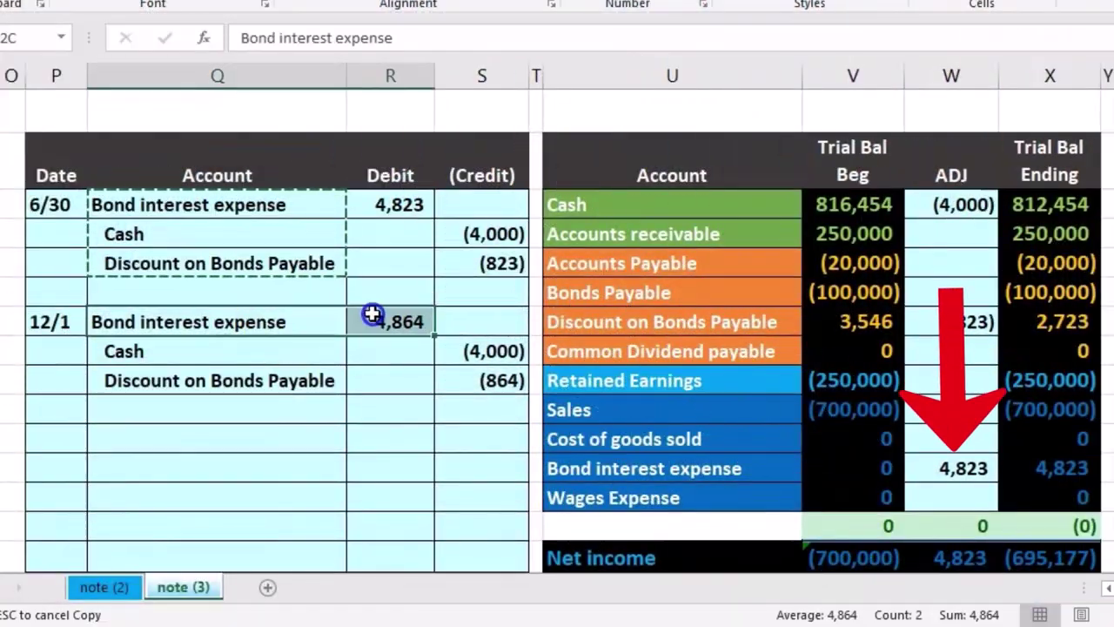
pyautogui.doubleClick(955, 467)
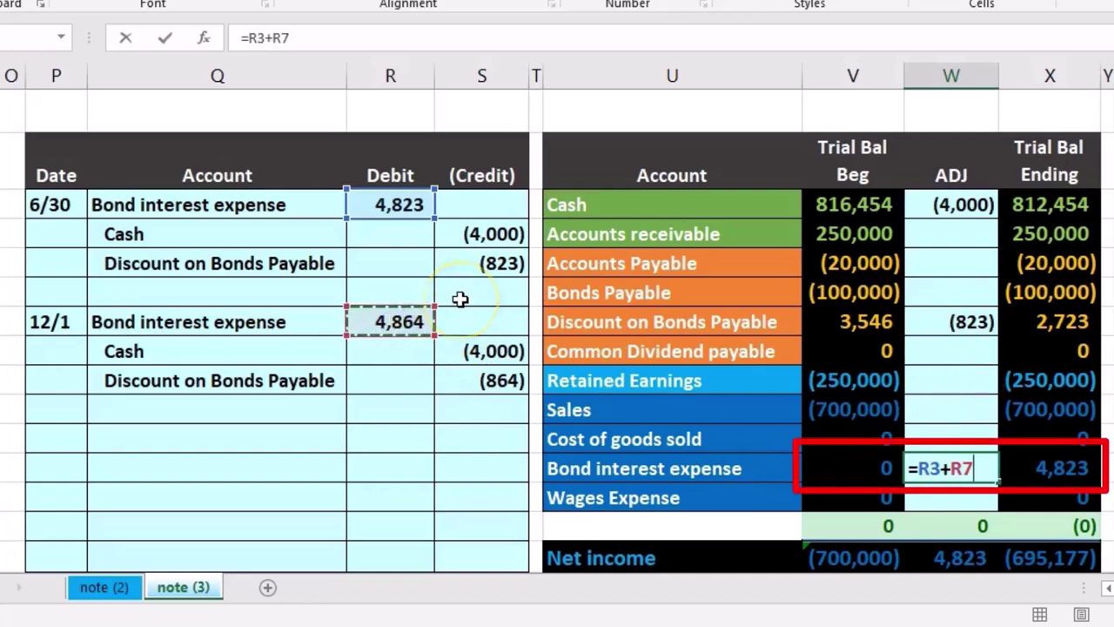
pyautogui.press('Return')
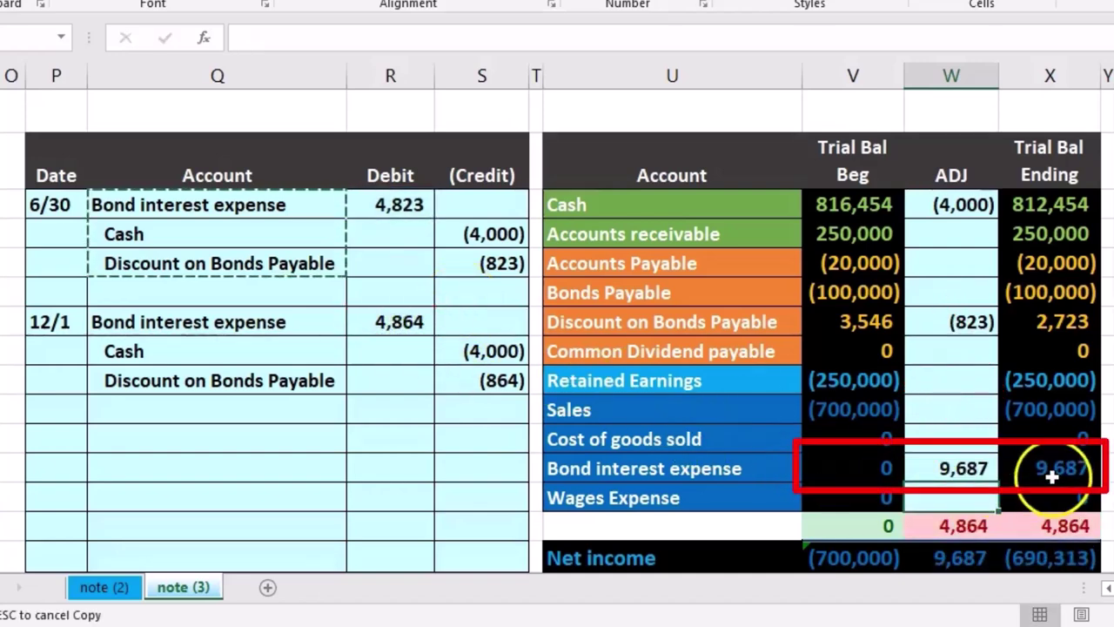
pyautogui.click(1068, 526)
pyautogui.click(1064, 557)
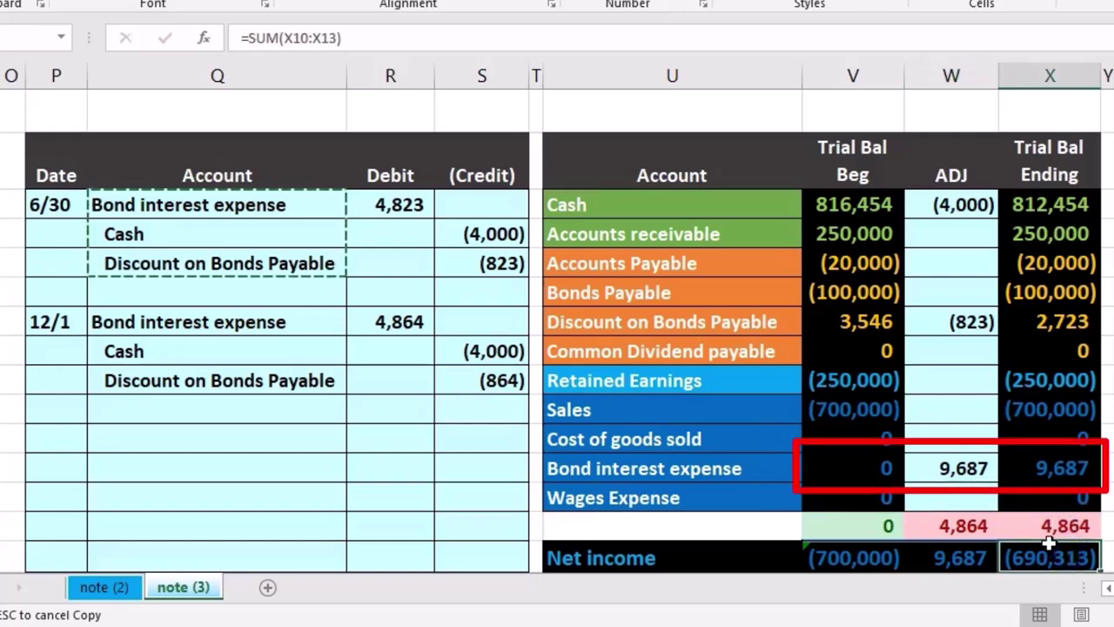
# Add the 12/1 cash credit to the Cash adjustment in W3 with =S4+S8
pyautogui.moveTo(212, 350); pyautogui.dragTo(438, 351)
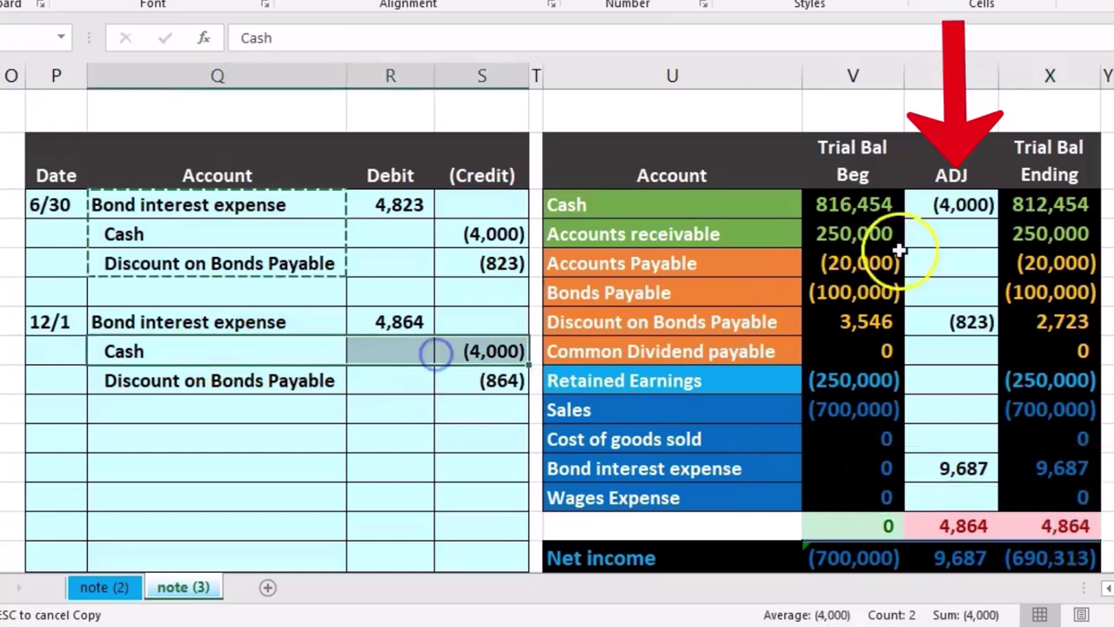
pyautogui.click(940, 212)
pyautogui.doubleClick(951, 205)
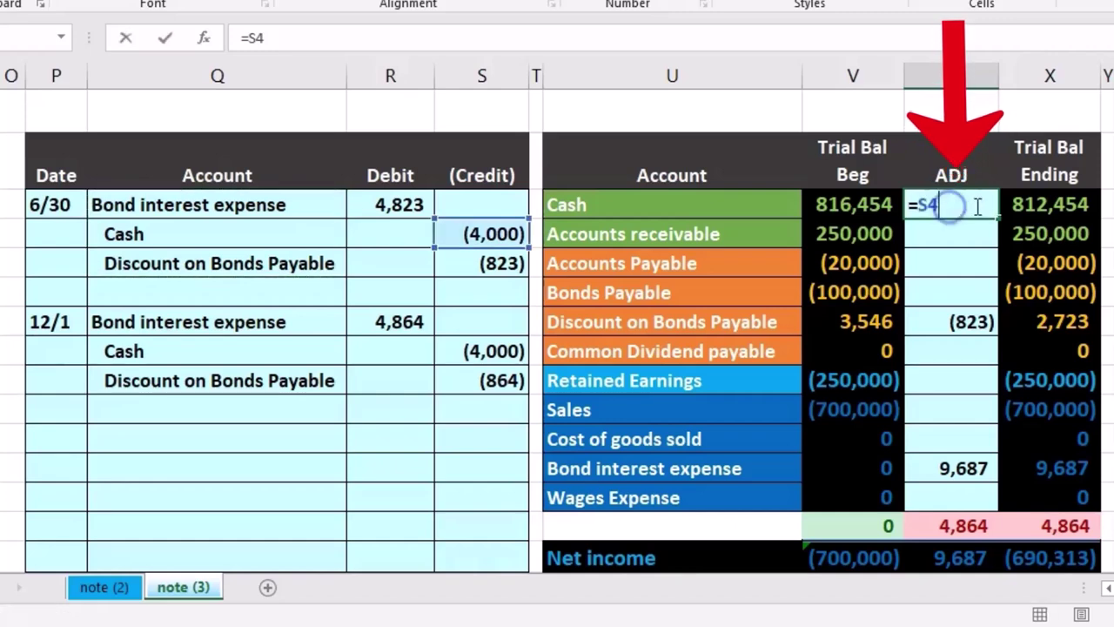
pyautogui.write('+')
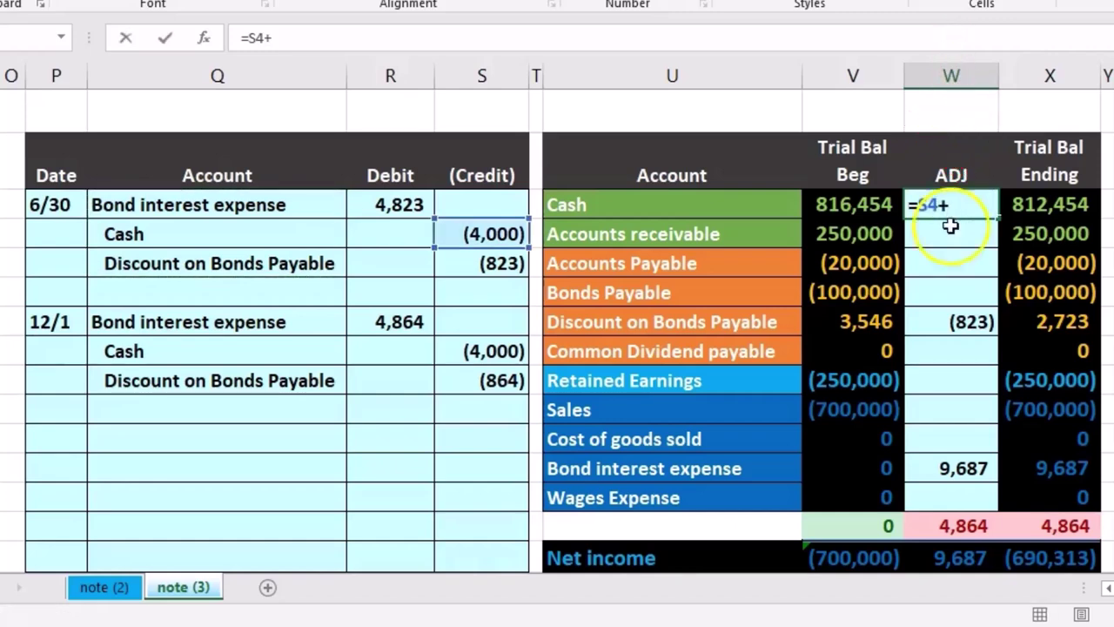
pyautogui.click(505, 351)
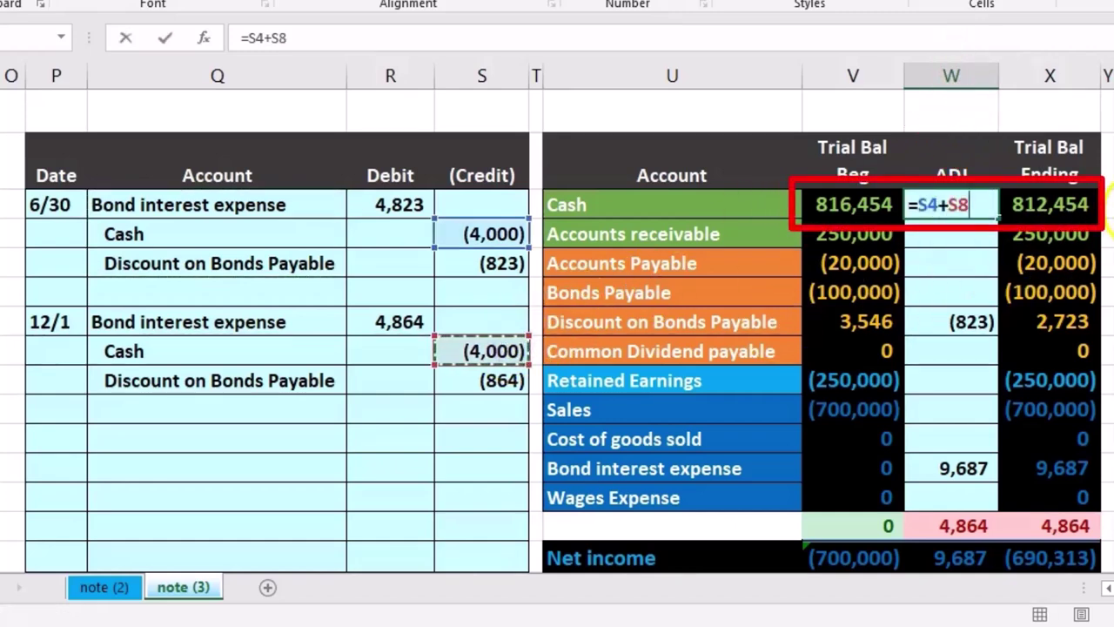
pyautogui.press('Return')
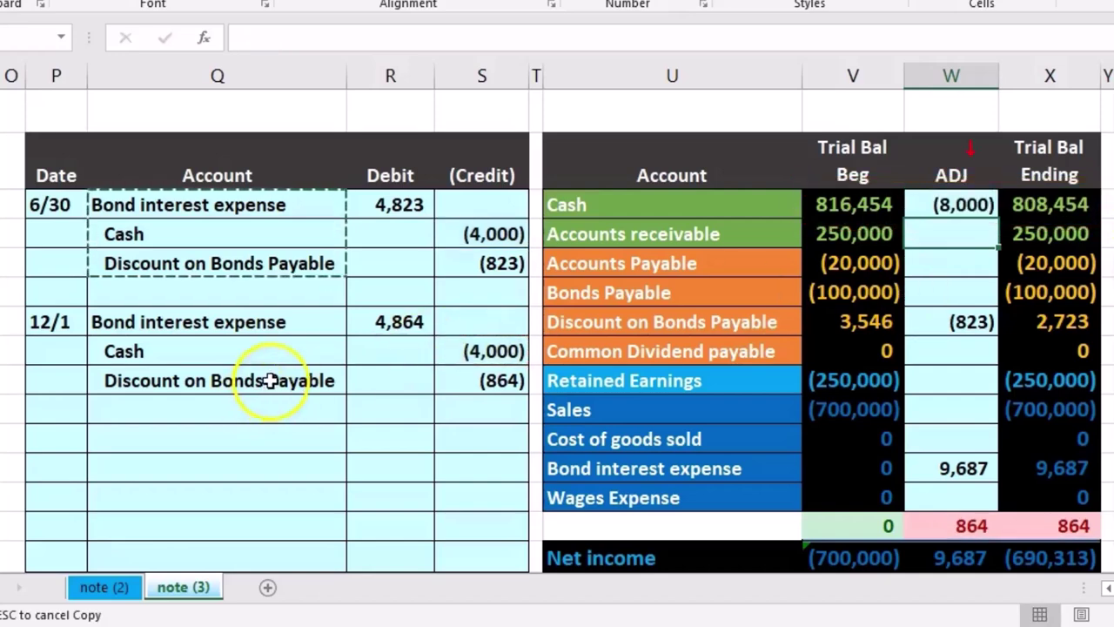
# Post both discount amortization credits to the Discount on Bonds Payable adjustment in W7 with =S5+S9
pyautogui.moveTo(269, 383); pyautogui.dragTo(391, 379)
pyautogui.moveTo(659, 319); pyautogui.dragTo(814, 327)
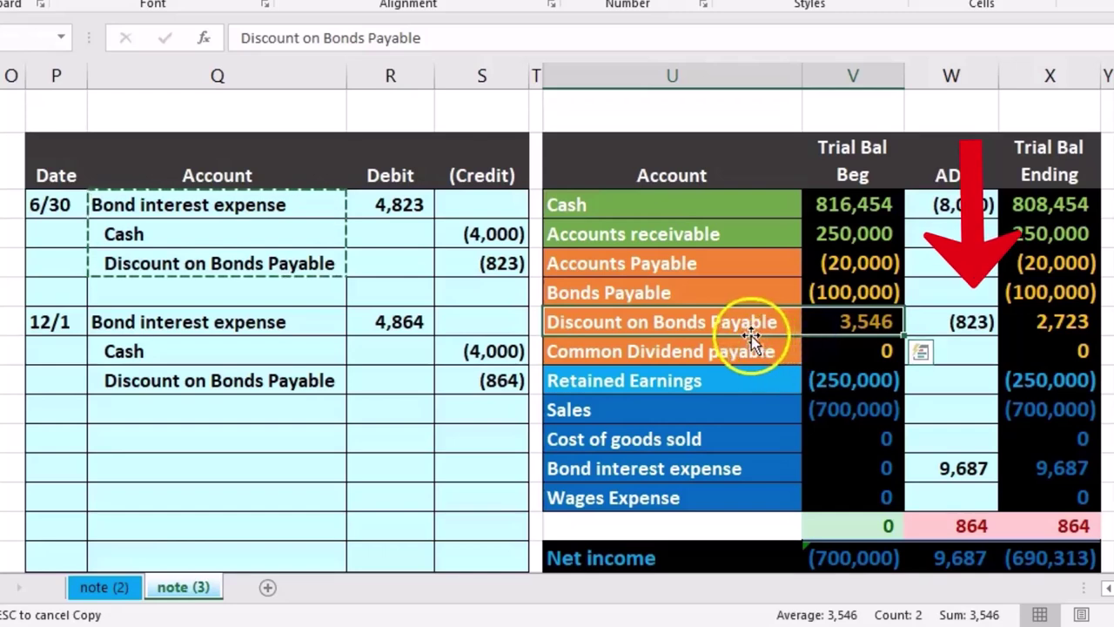
pyautogui.click(948, 323)
pyautogui.write('=S5+S9')
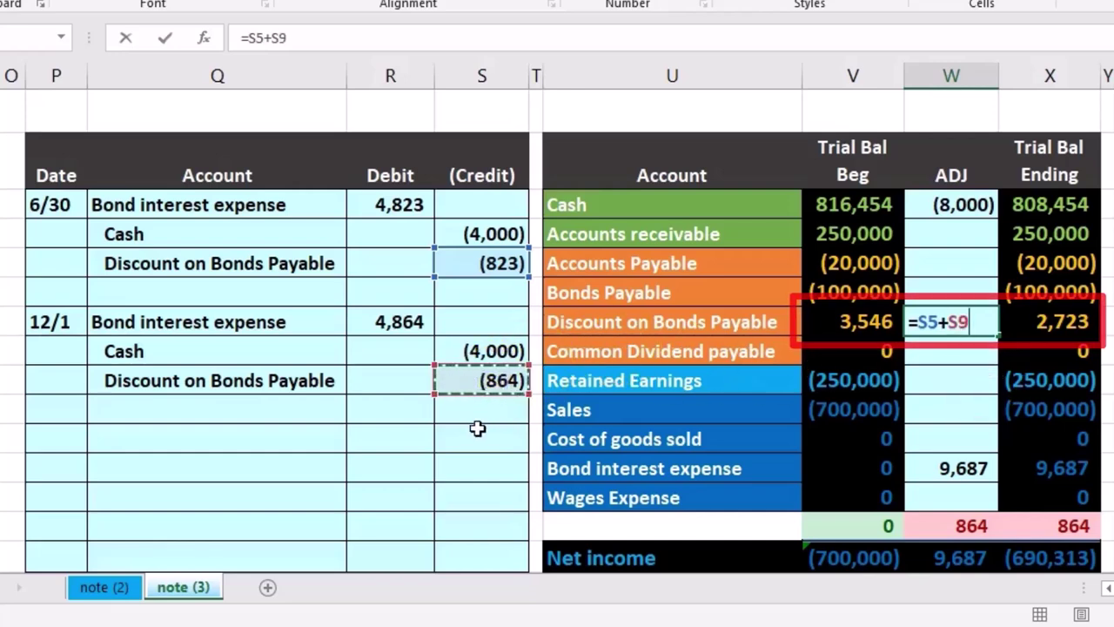
pyautogui.press('Return')
# Compare the ending Bonds Payable and Discount on Bonds Payable balances, and their sum, with the period 2 unamortized discount and carrying value
pyautogui.moveTo(761, 322); pyautogui.dragTo(1041, 328)
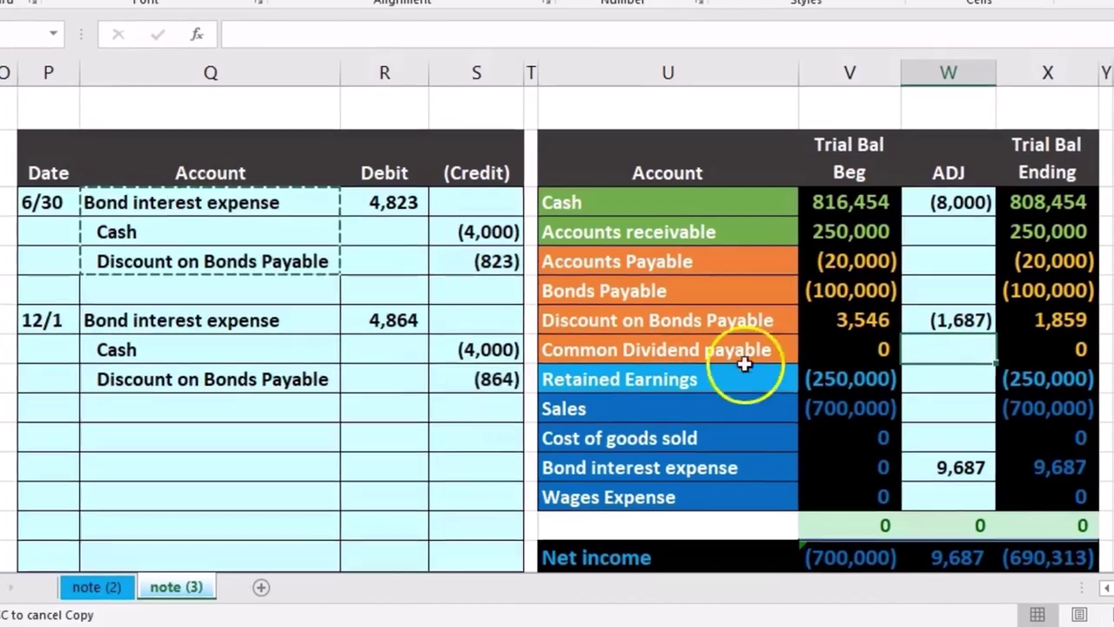
pyautogui.click(966, 291)
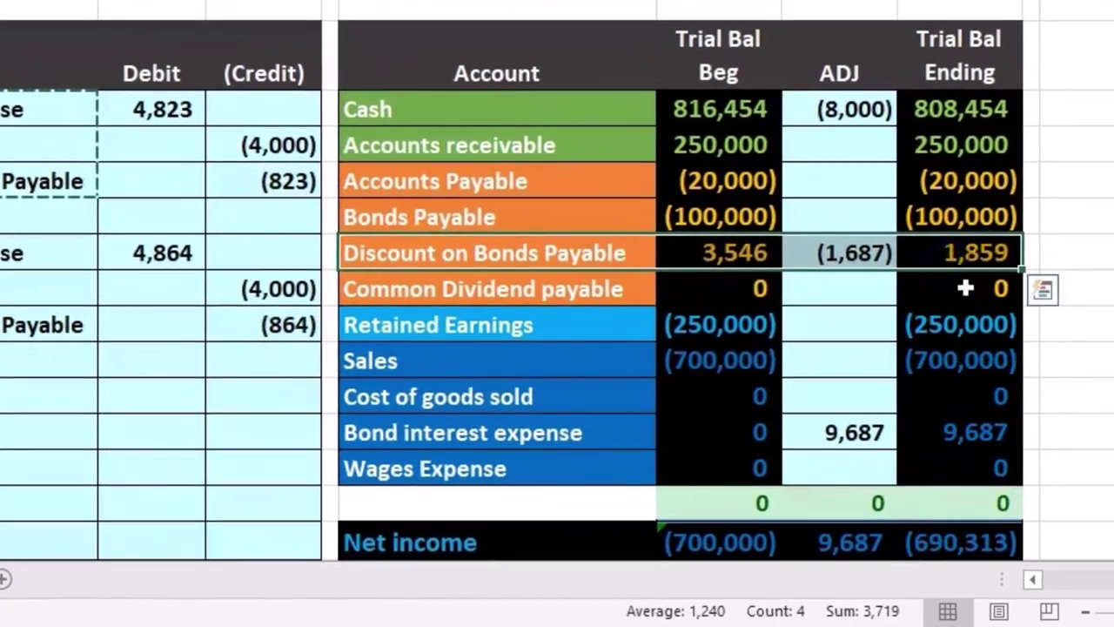
pyautogui.click(980, 217)
pyautogui.click(1033, 580)
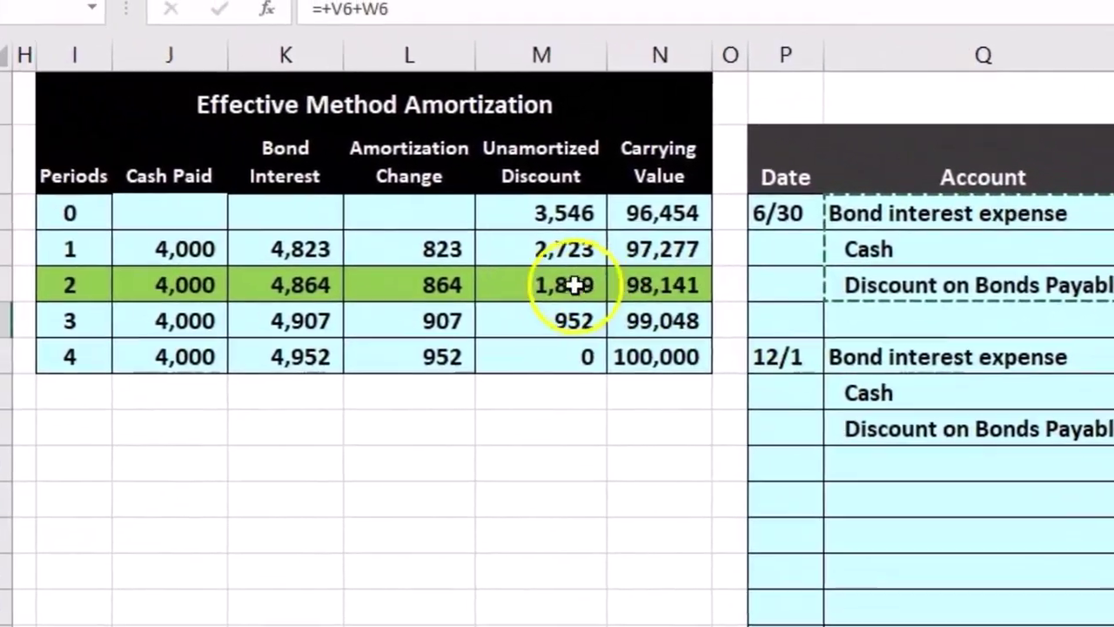
pyautogui.click(163, 181)
pyautogui.click(678, 297)
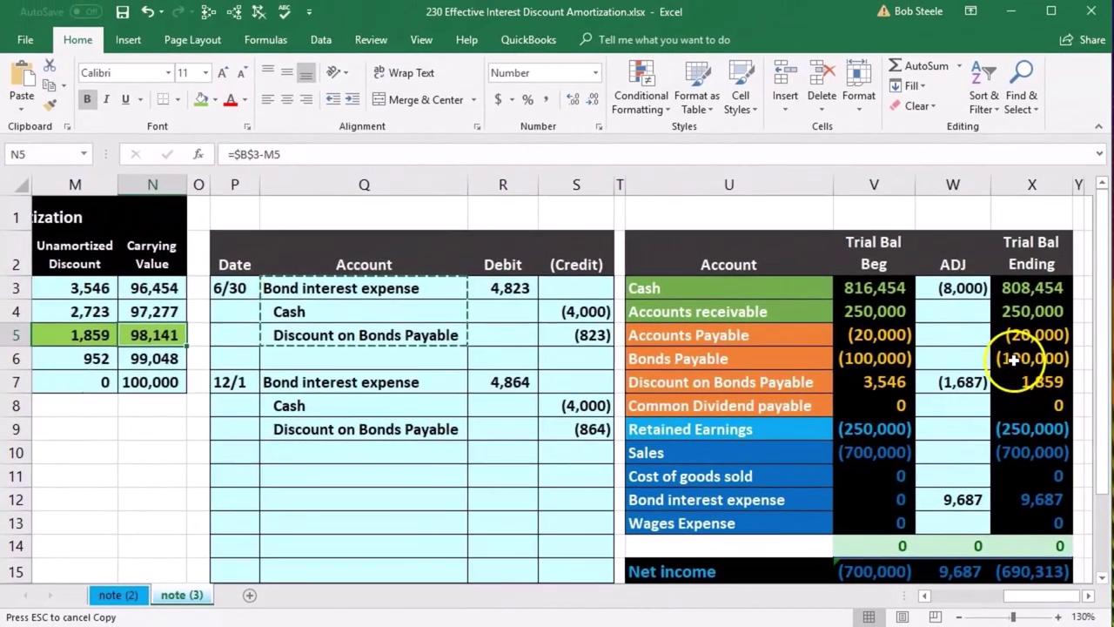
pyautogui.click(1043, 378)
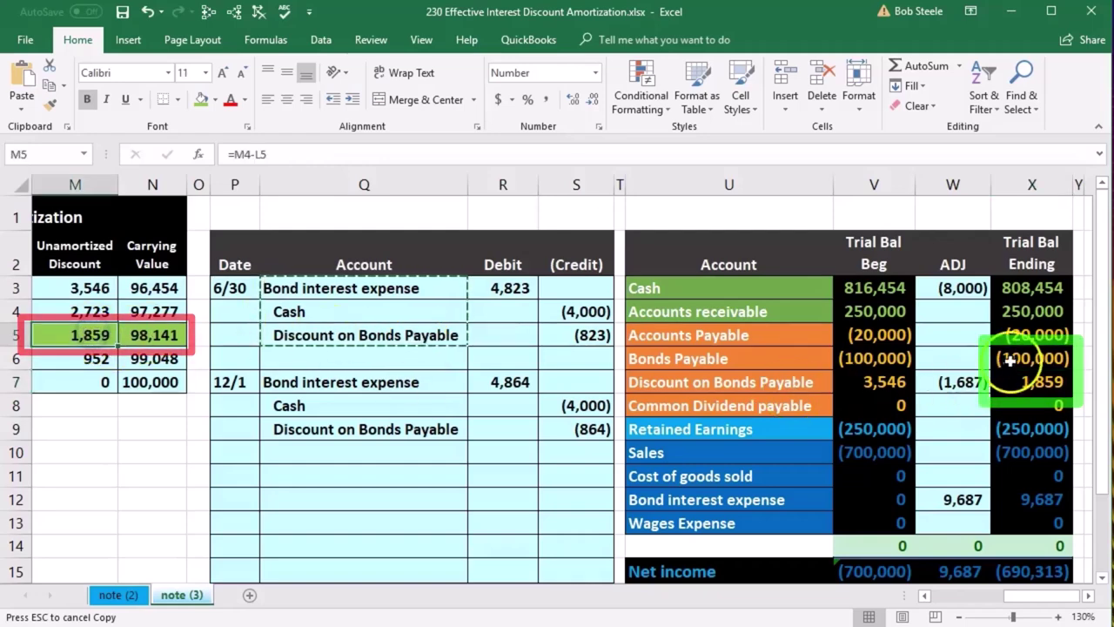
pyautogui.moveTo(1008, 358); pyautogui.dragTo(1016, 371)
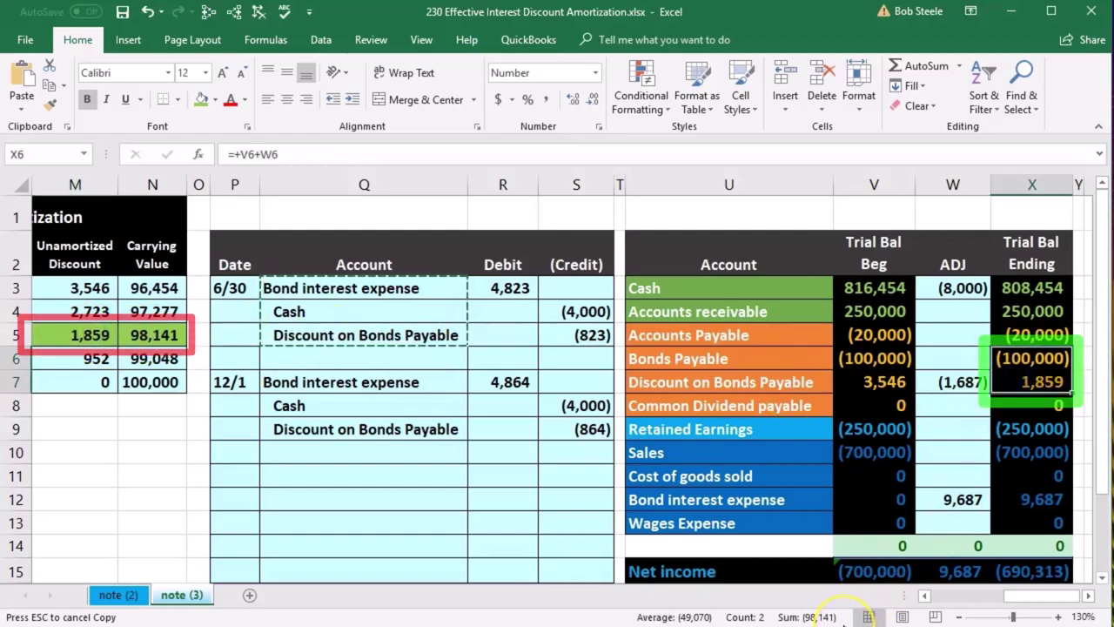